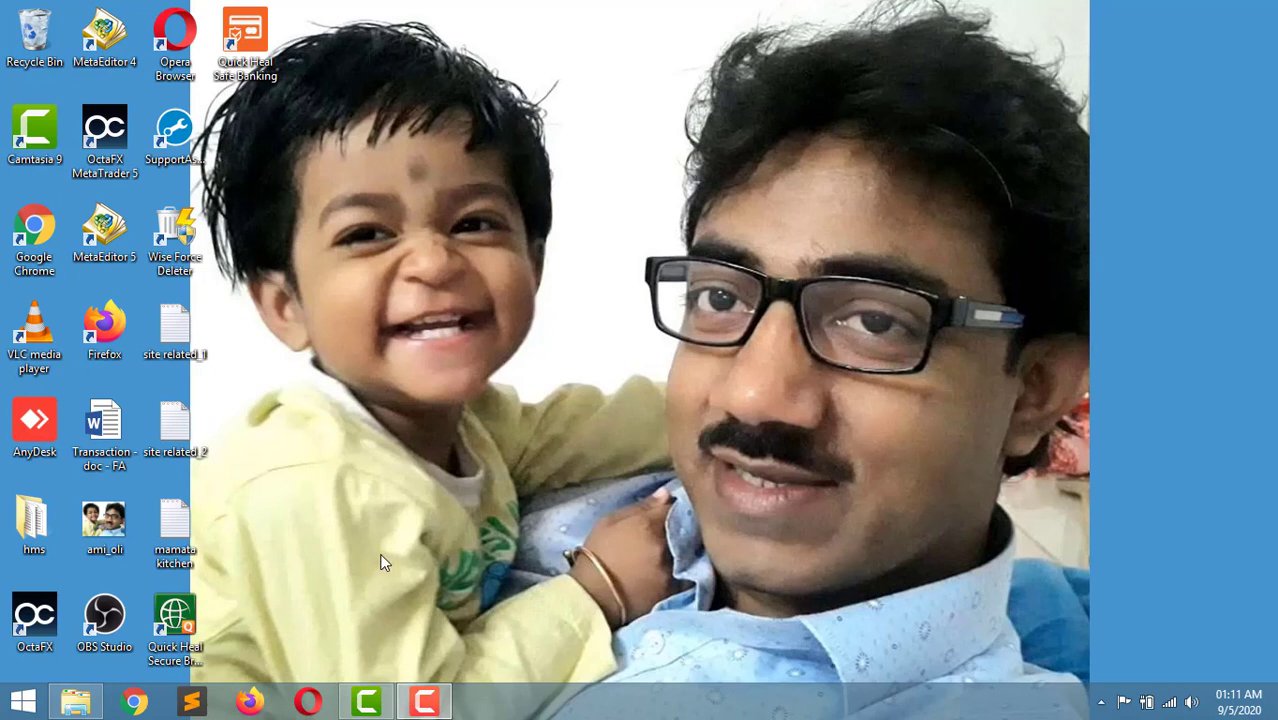
# - Open Chrome full-screen and search Google for 'force delete software'
pyautogui.click(135, 704)
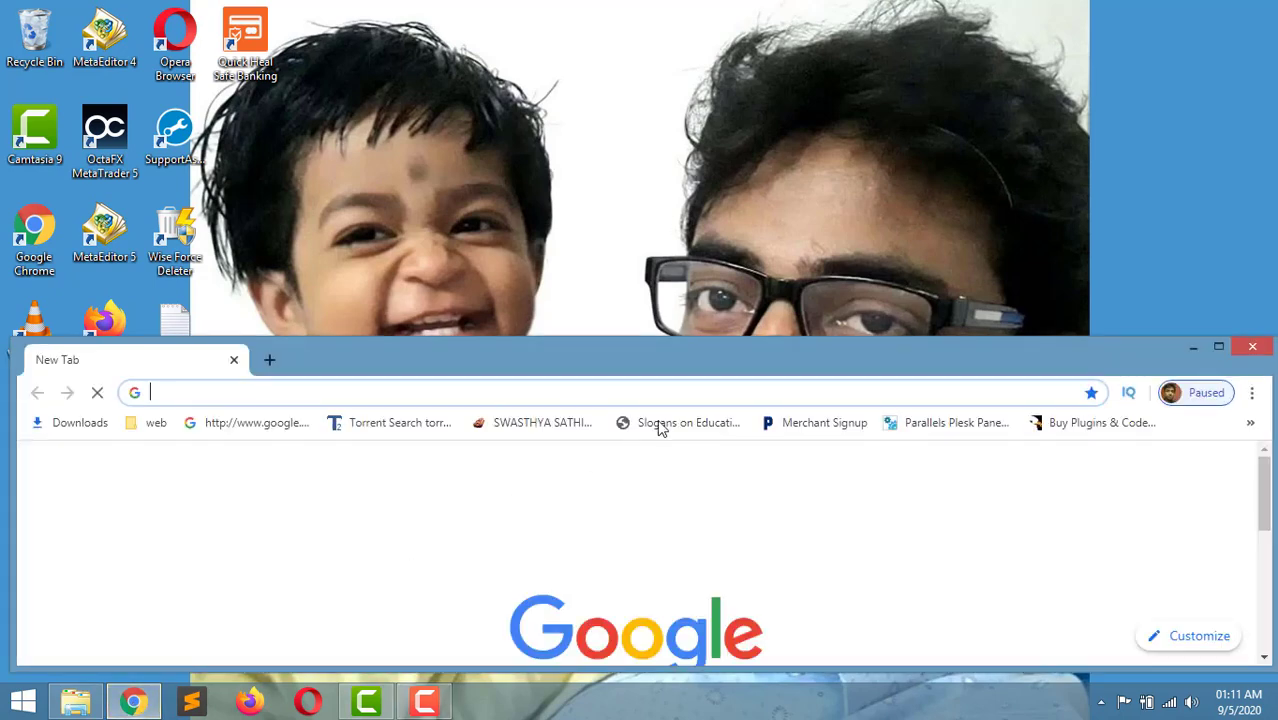
pyautogui.click(1219, 346)
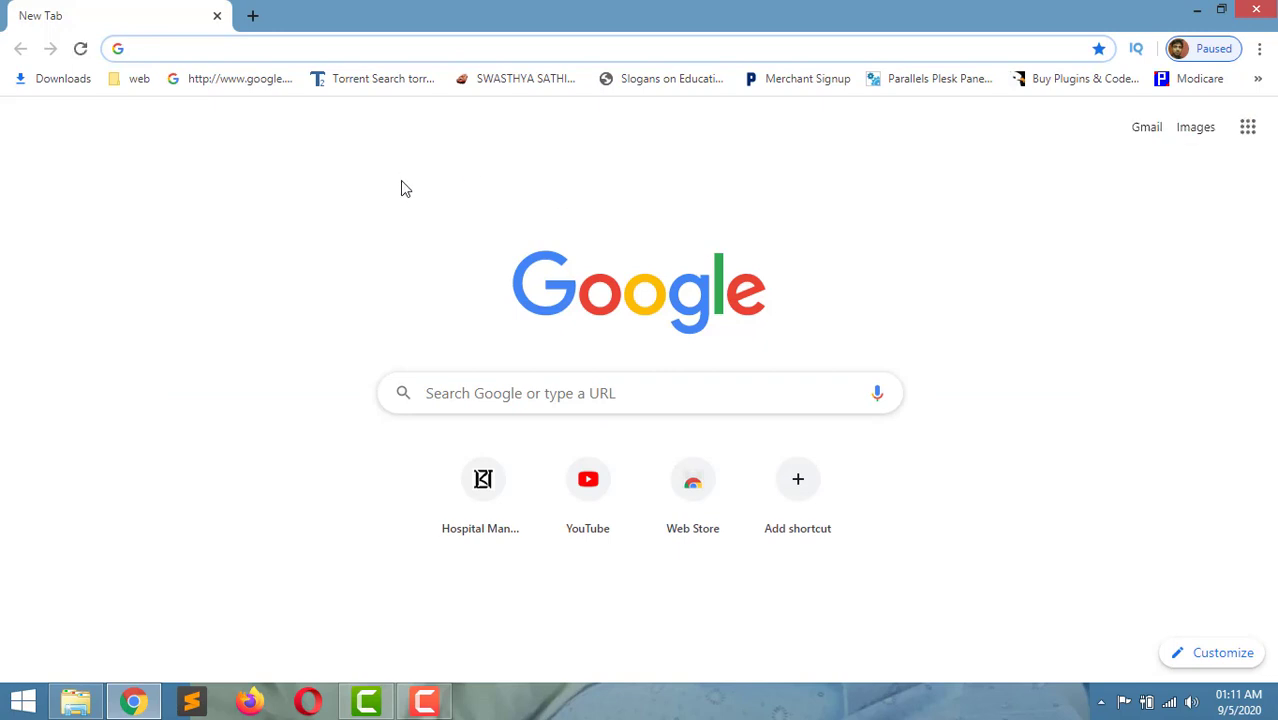
pyautogui.click(485, 397)
pyautogui.write('force delete software')
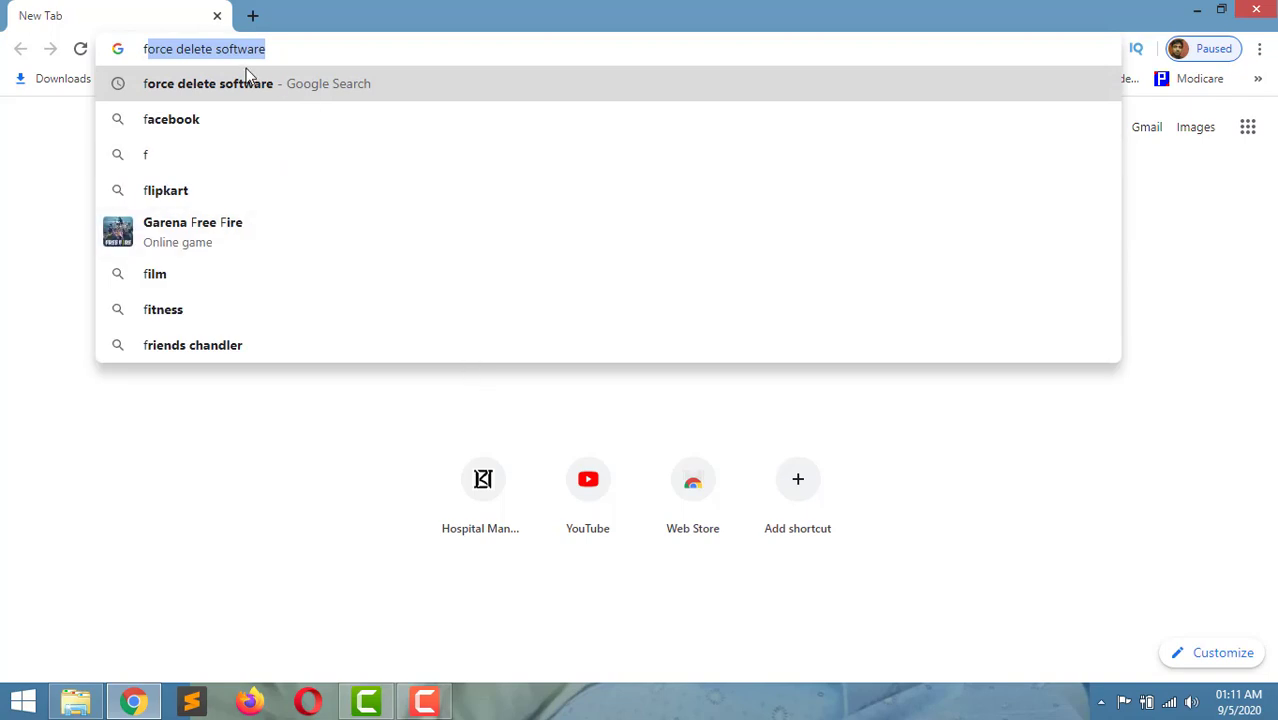
pyautogui.click(291, 54)
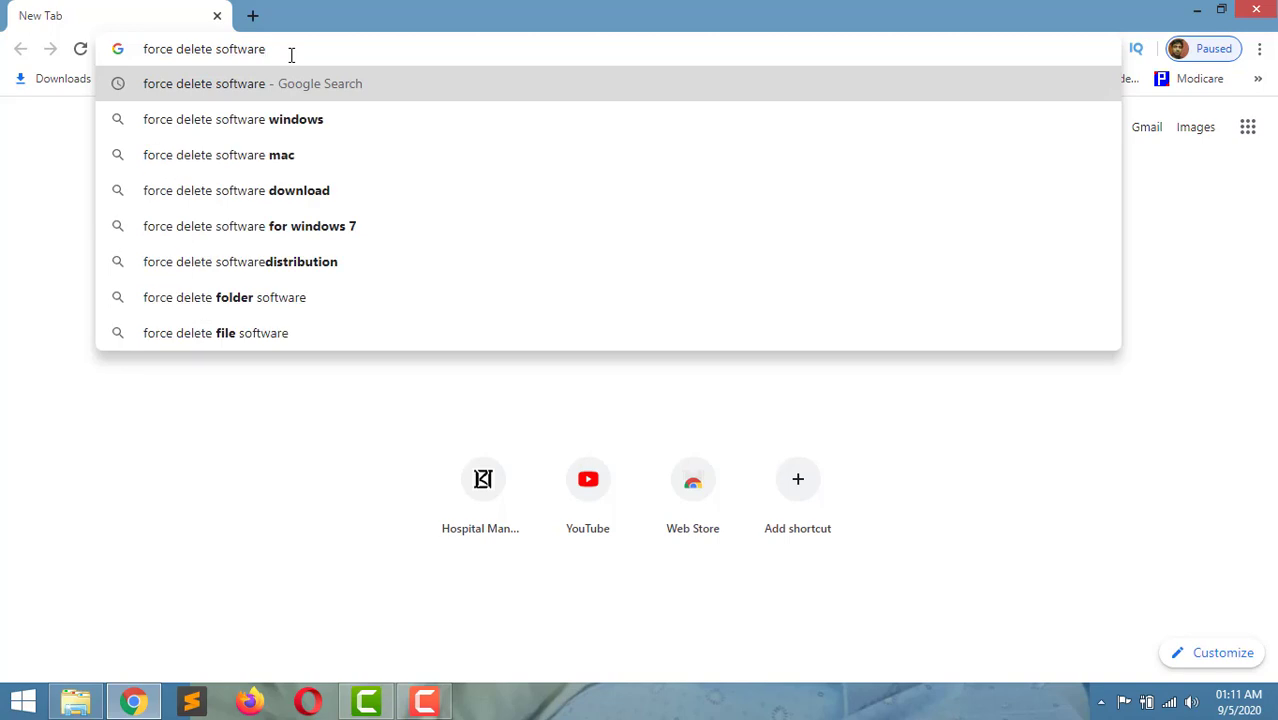
pyautogui.press('Return')
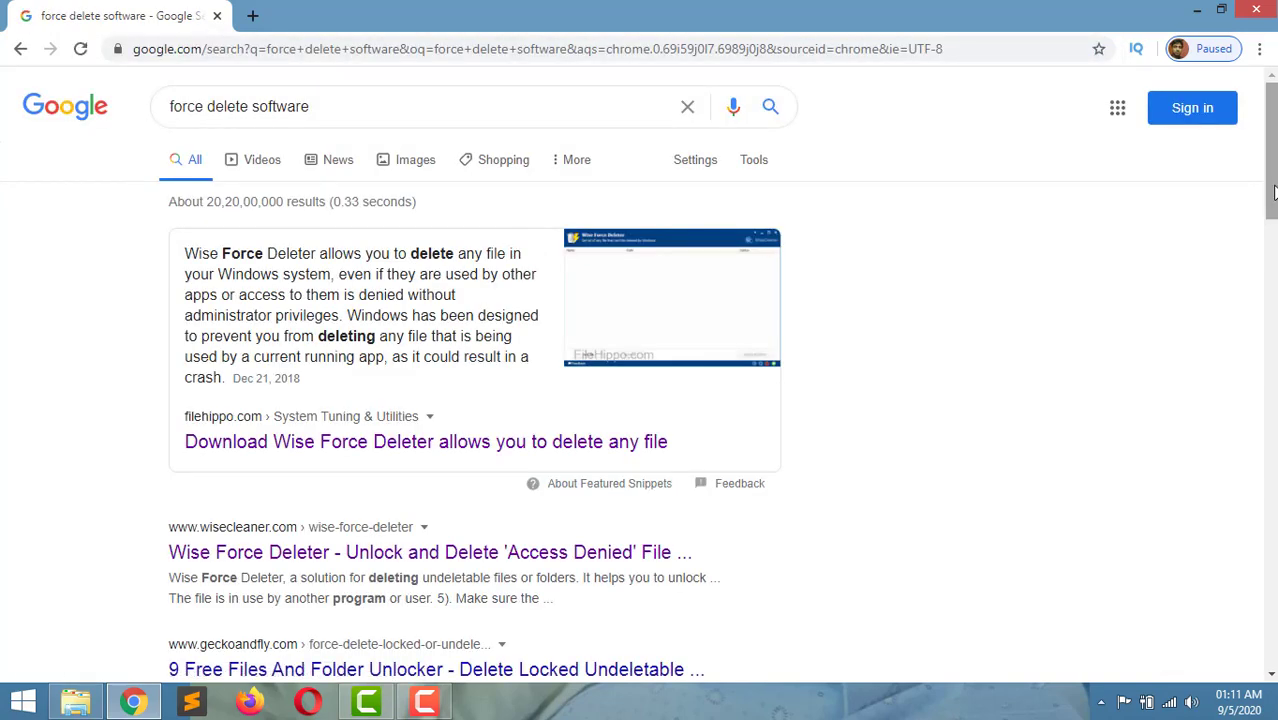
# - Open the wisecleaner.com Wise Force Deleter result in a new tab and start the installer download
pyautogui.moveTo(1272, 196); pyautogui.dragTo(1273, 219)
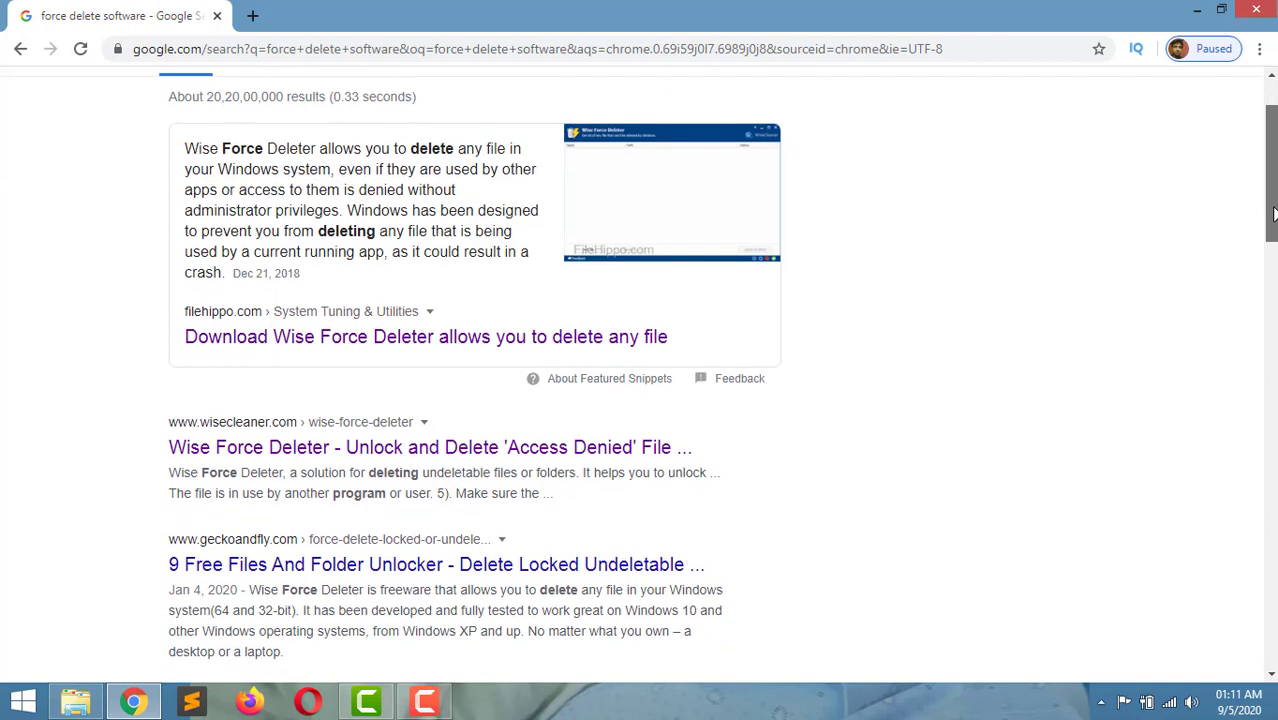
pyautogui.rightClick(397, 456)
pyautogui.click(418, 464)
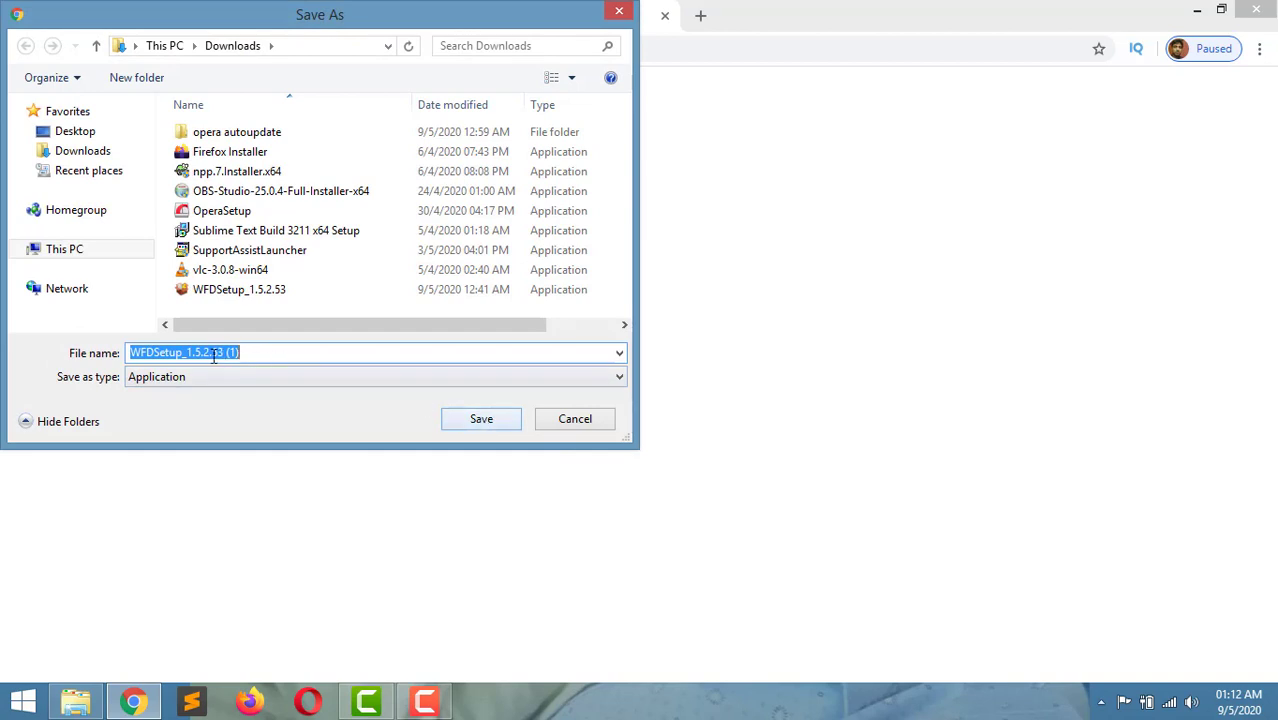
pyautogui.moveTo(240, 298)
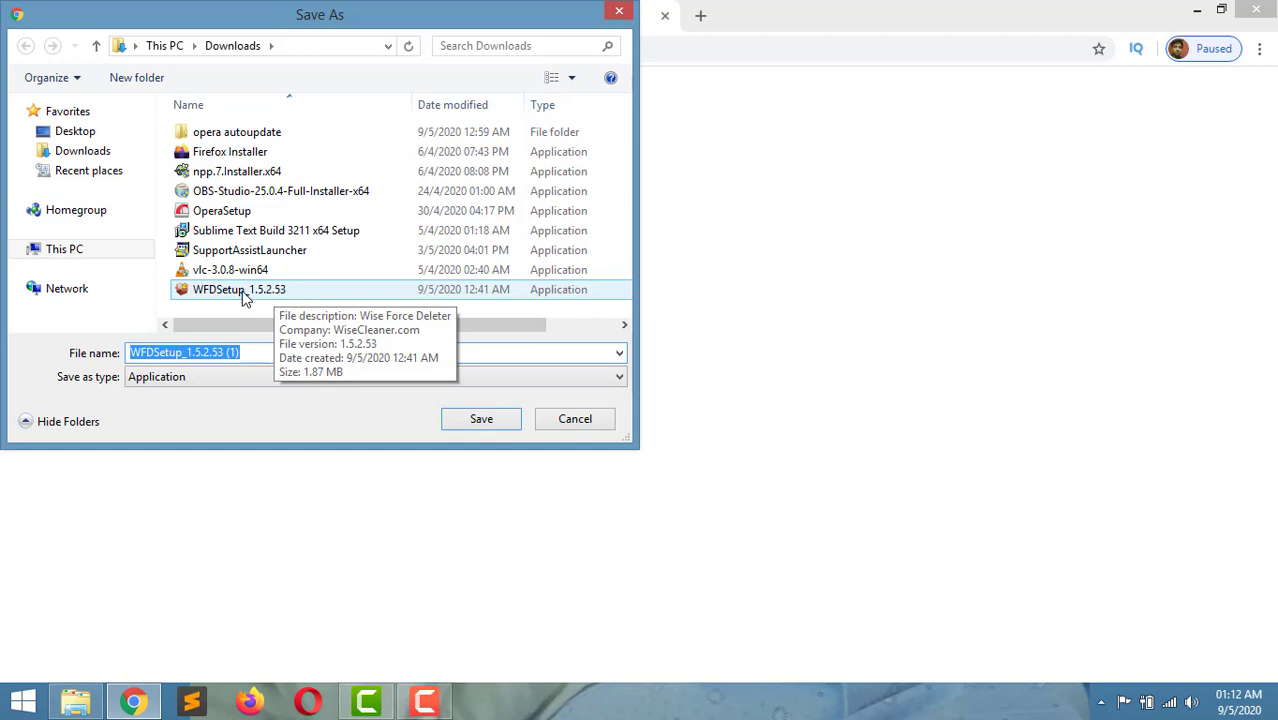
# - Cancel the duplicate WFDSetup download and drag the Wise Force Deleter window to the right
pyautogui.click(575, 421)
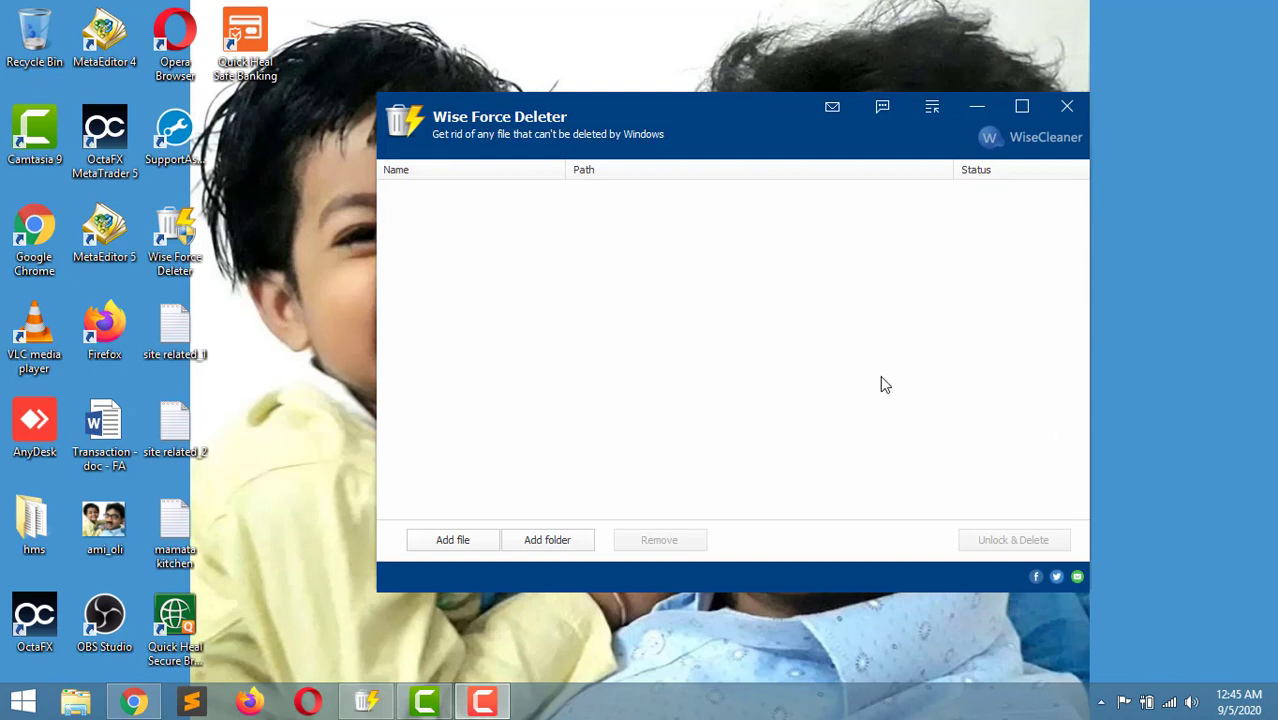
pyautogui.click(643, 118)
pyautogui.moveTo(643, 113); pyautogui.dragTo(650, 120)
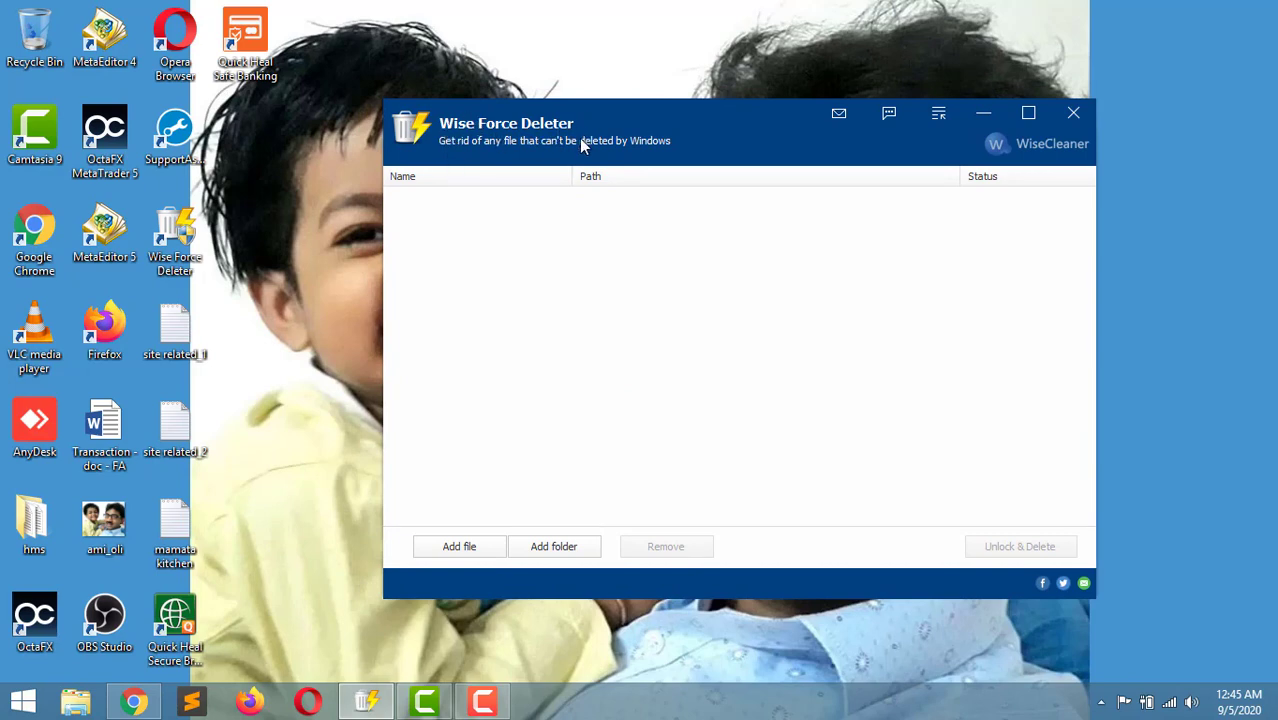
pyautogui.moveTo(620, 121); pyautogui.dragTo(753, 118)
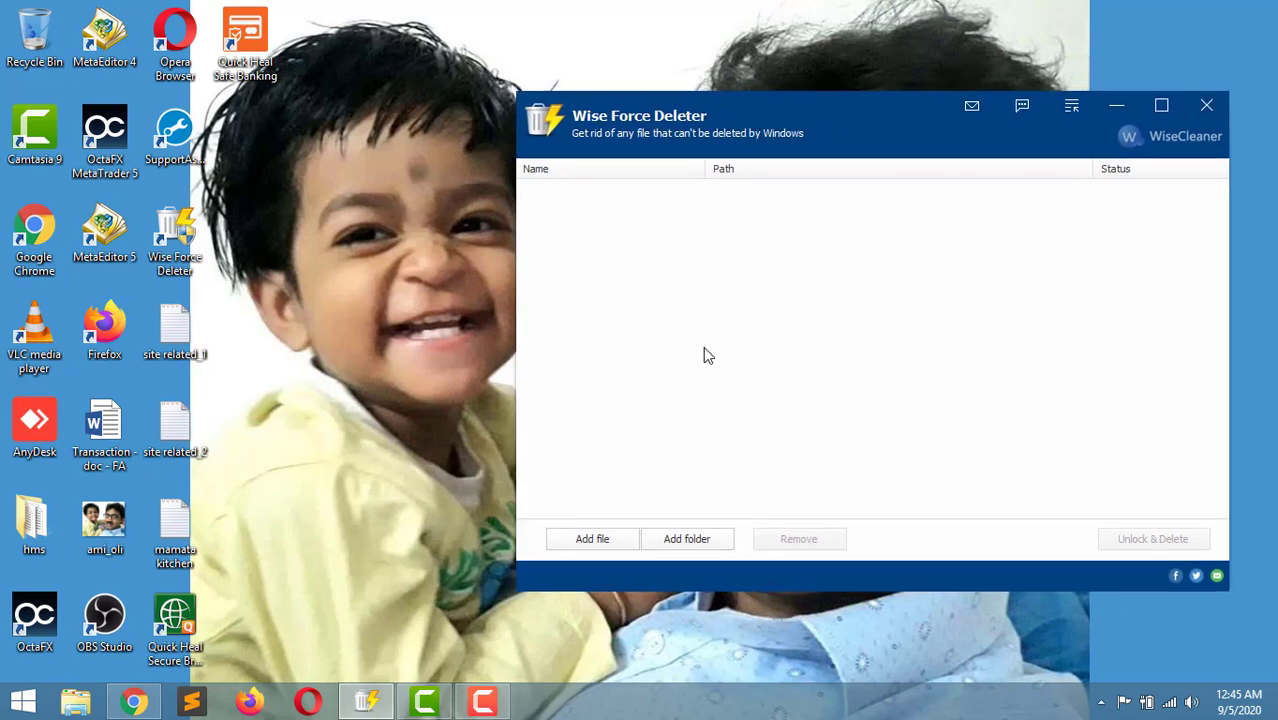
# - Launch Task Manager, find the Antivirus Service process, and open its SAntivirus file location
pyautogui.rightClick(622, 704)
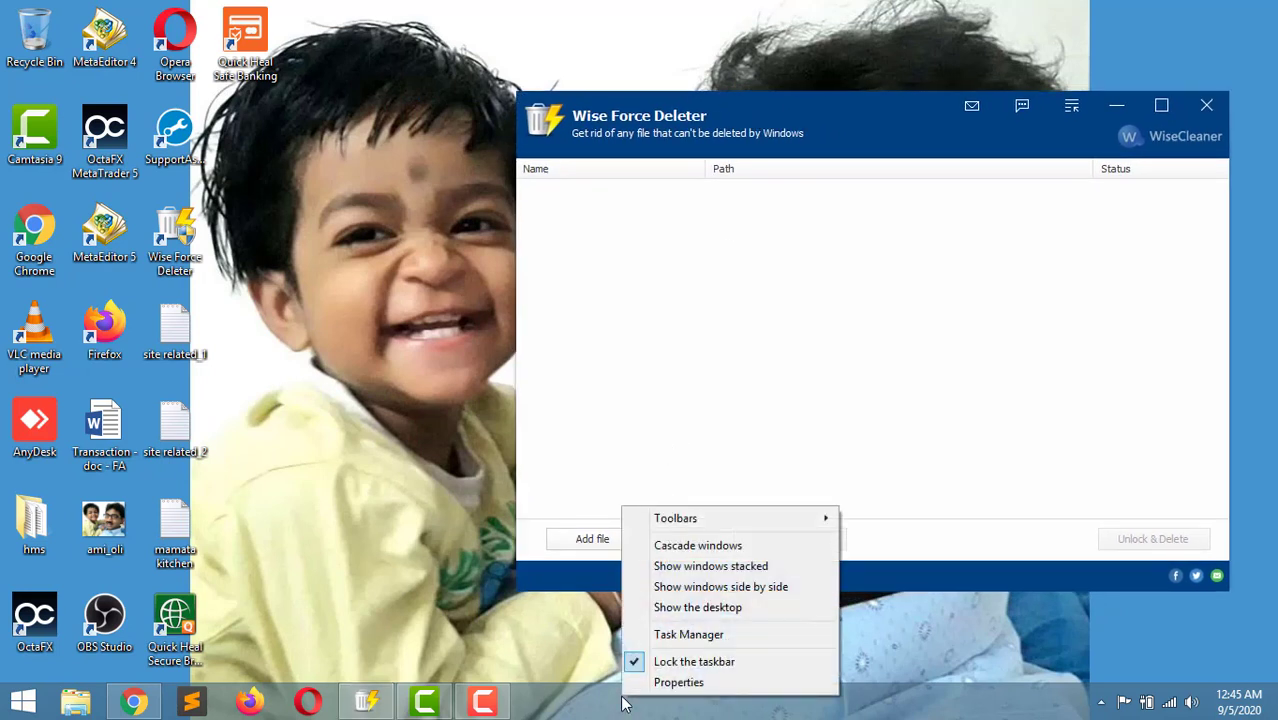
pyautogui.click(676, 636)
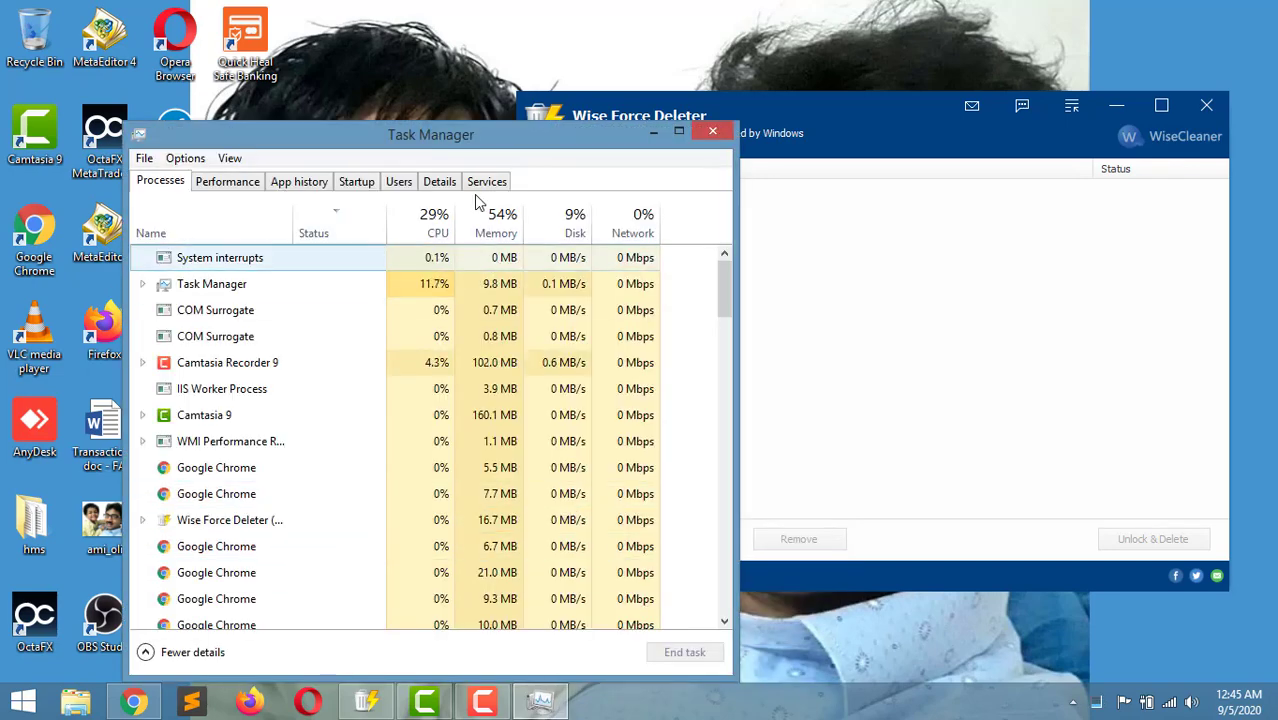
pyautogui.moveTo(456, 131); pyautogui.dragTo(354, 83)
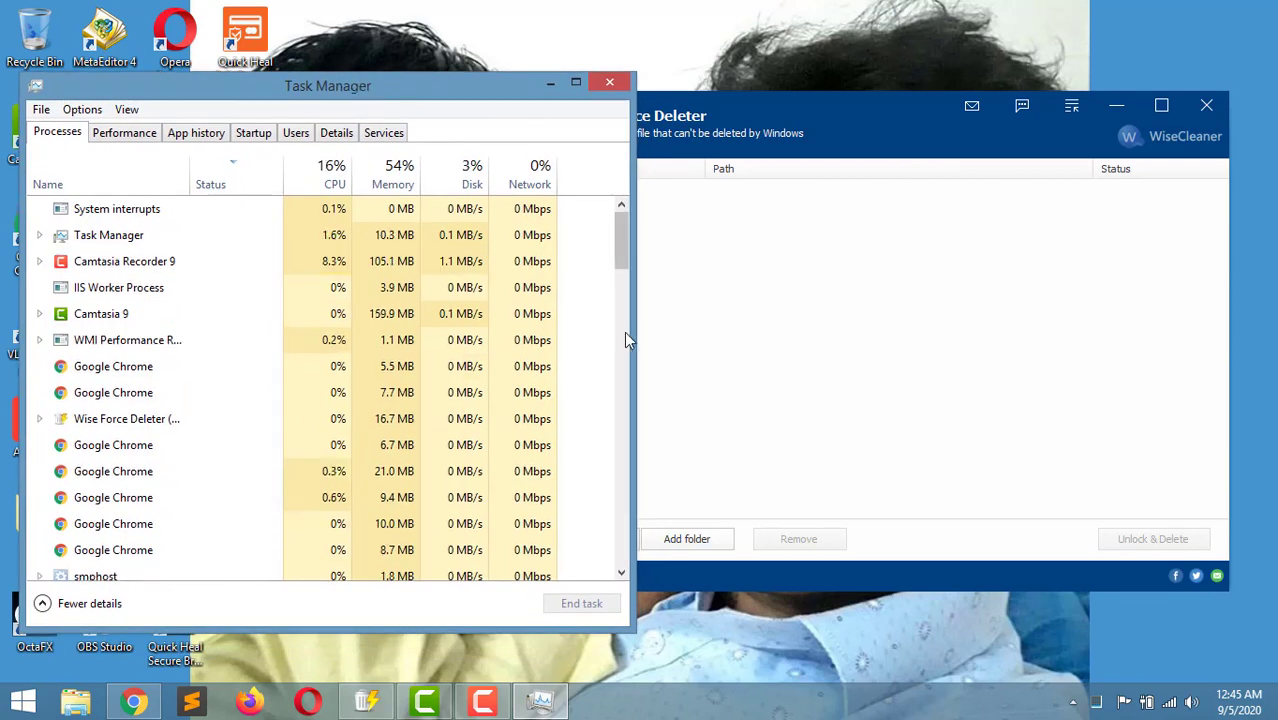
pyautogui.moveTo(633, 337); pyautogui.dragTo(562, 337)
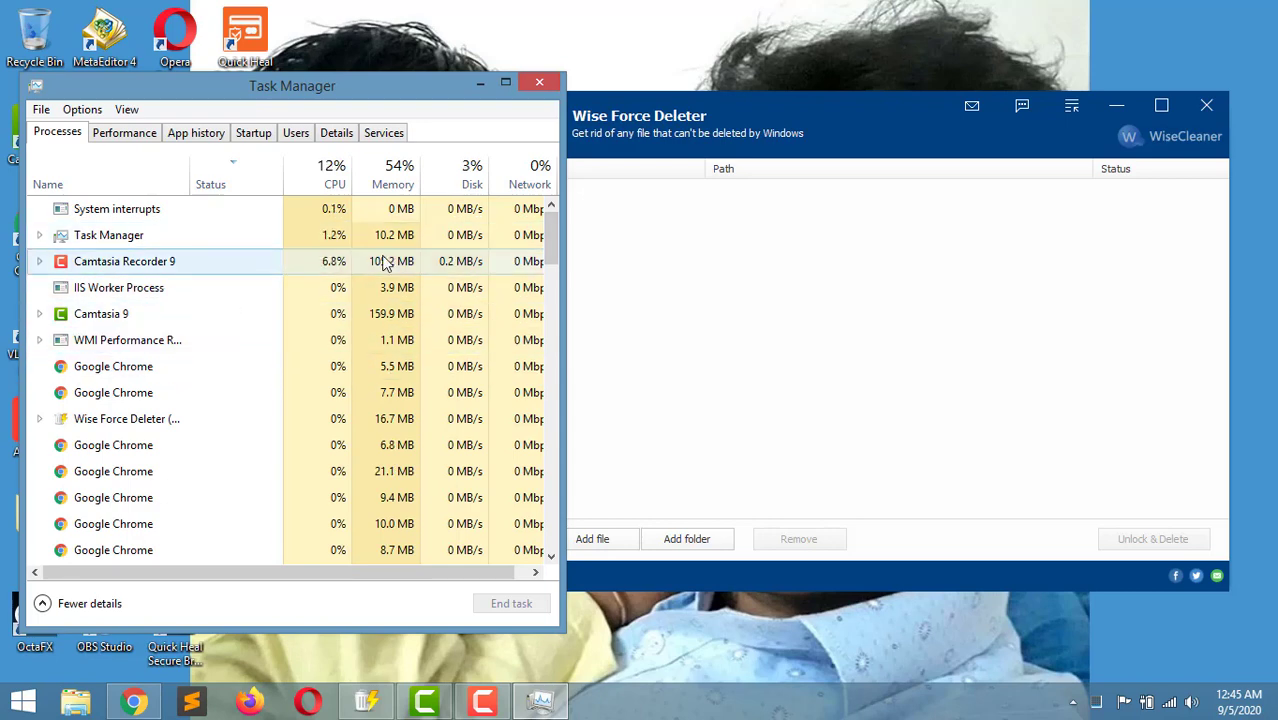
pyautogui.moveTo(555, 237); pyautogui.dragTo(549, 328)
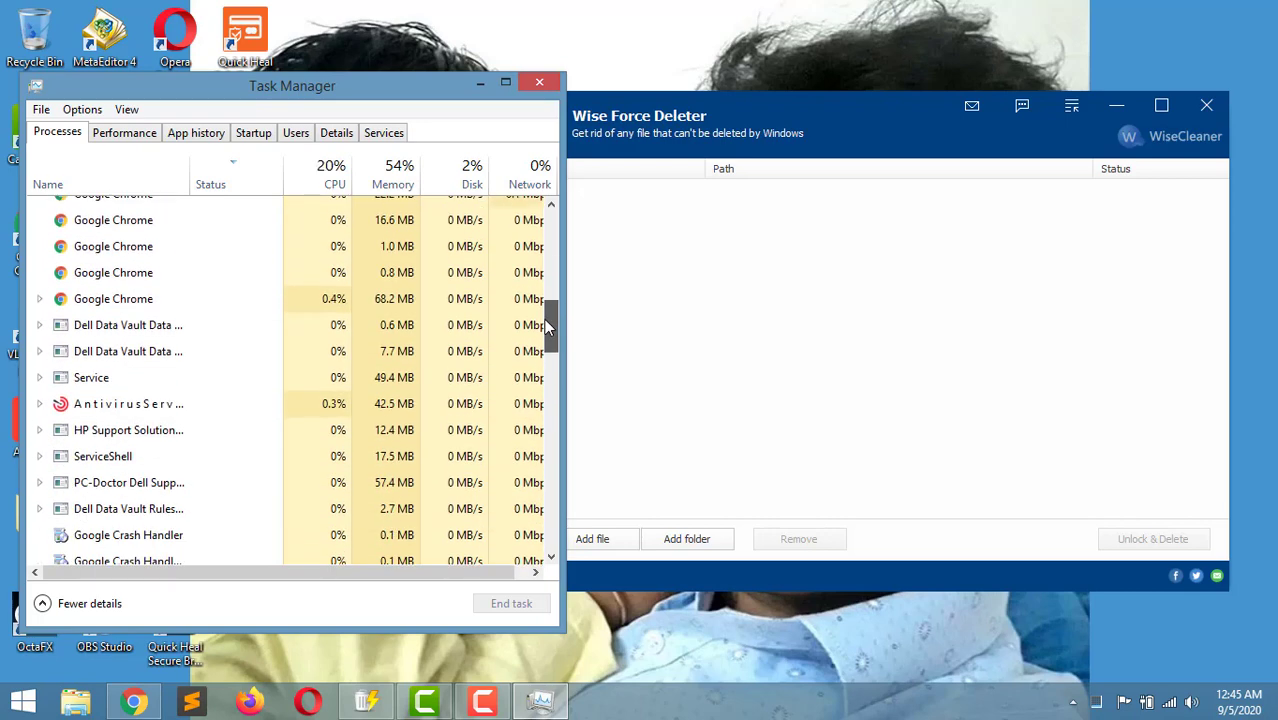
pyautogui.rightClick(148, 413)
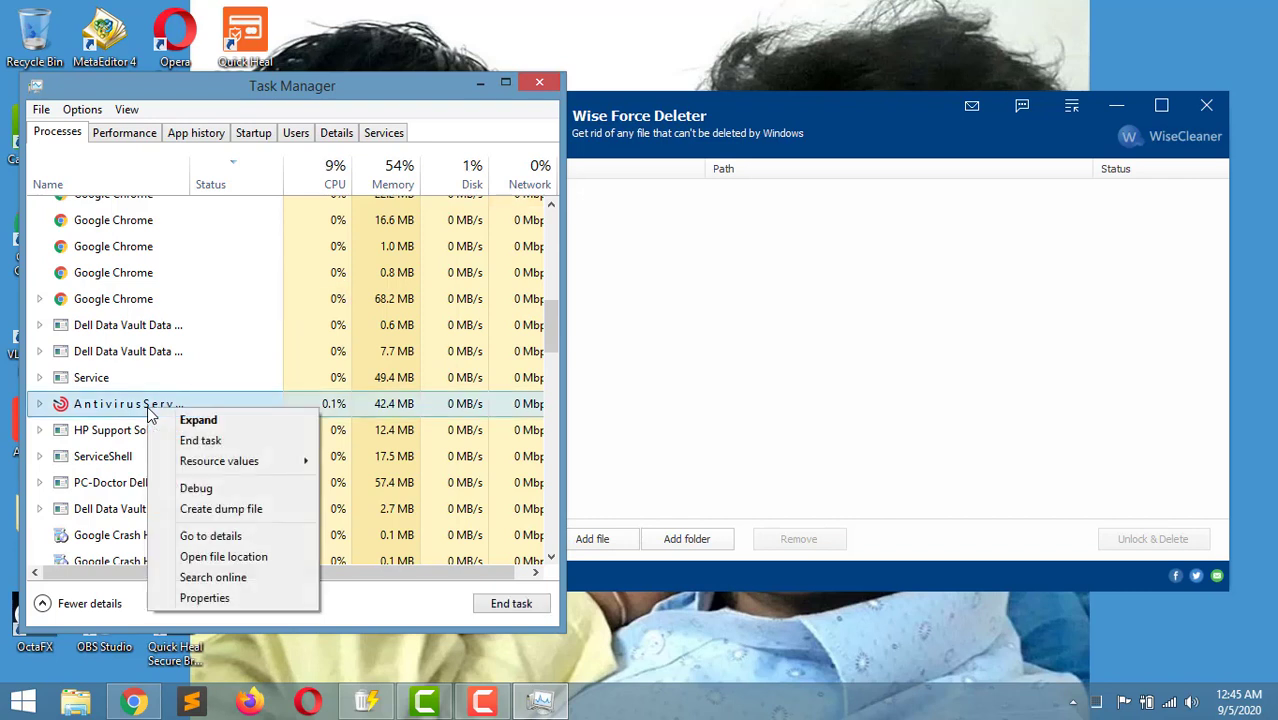
pyautogui.click(236, 561)
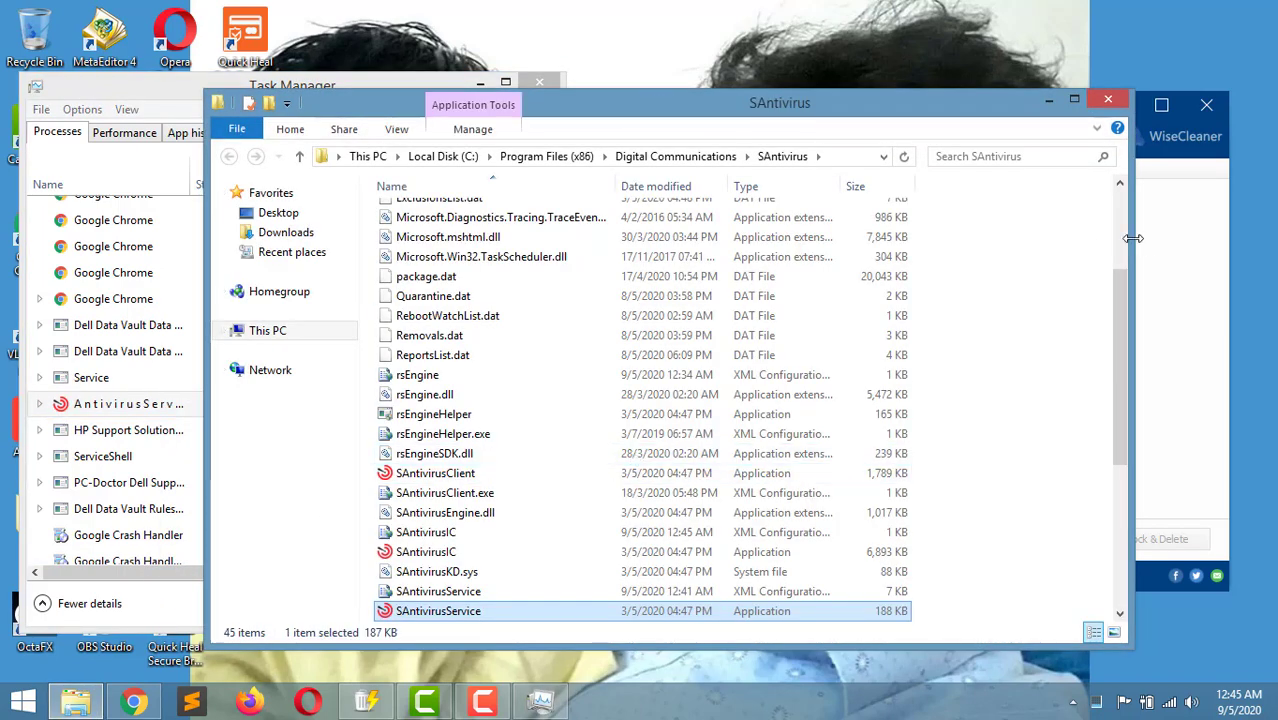
# - Select all 38 files from Errors.dat to WhiteList.dat and drag them into Wise Force Deleter
pyautogui.moveTo(1132, 240); pyautogui.dragTo(749, 290)
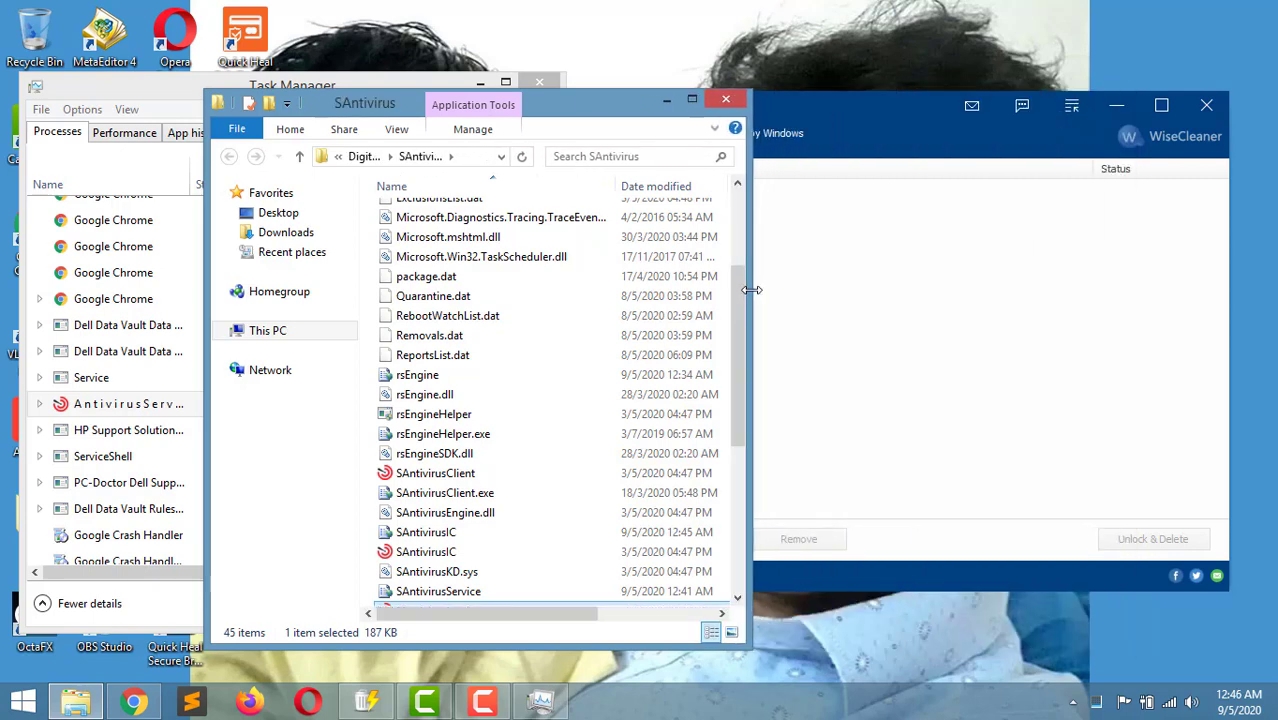
pyautogui.moveTo(578, 107); pyautogui.dragTo(385, 70)
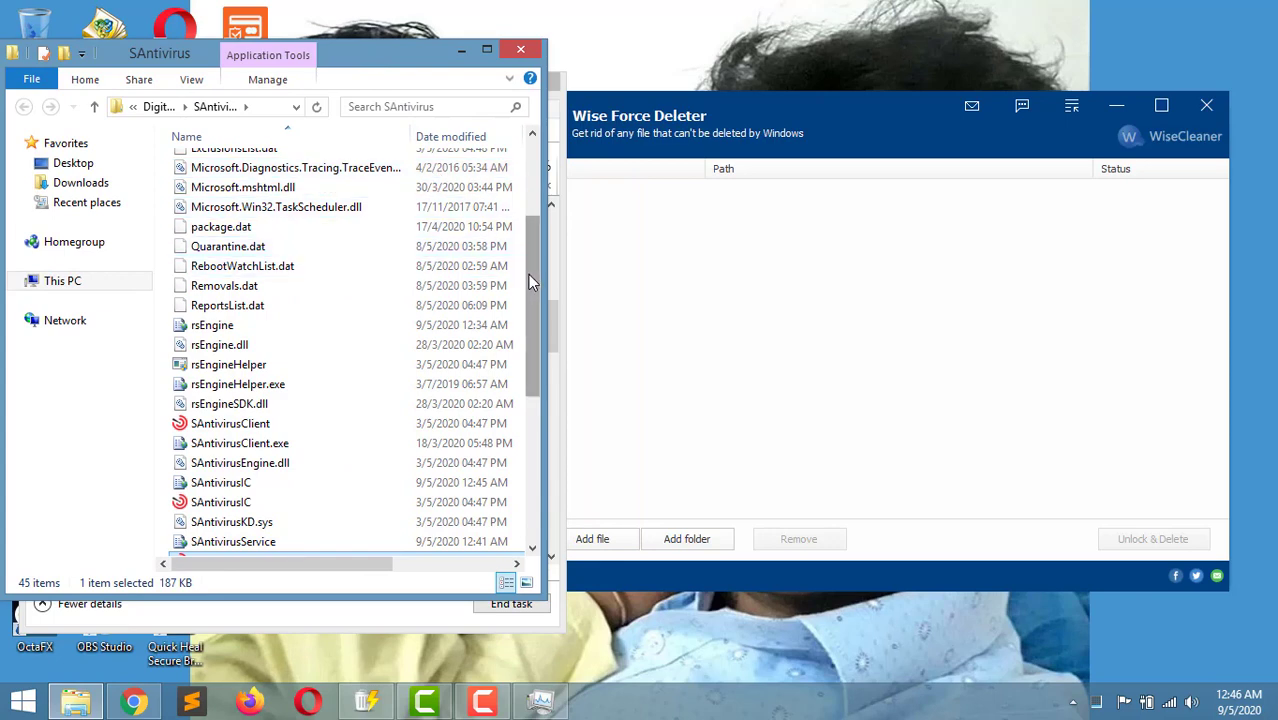
pyautogui.moveTo(528, 274); pyautogui.dragTo(527, 189)
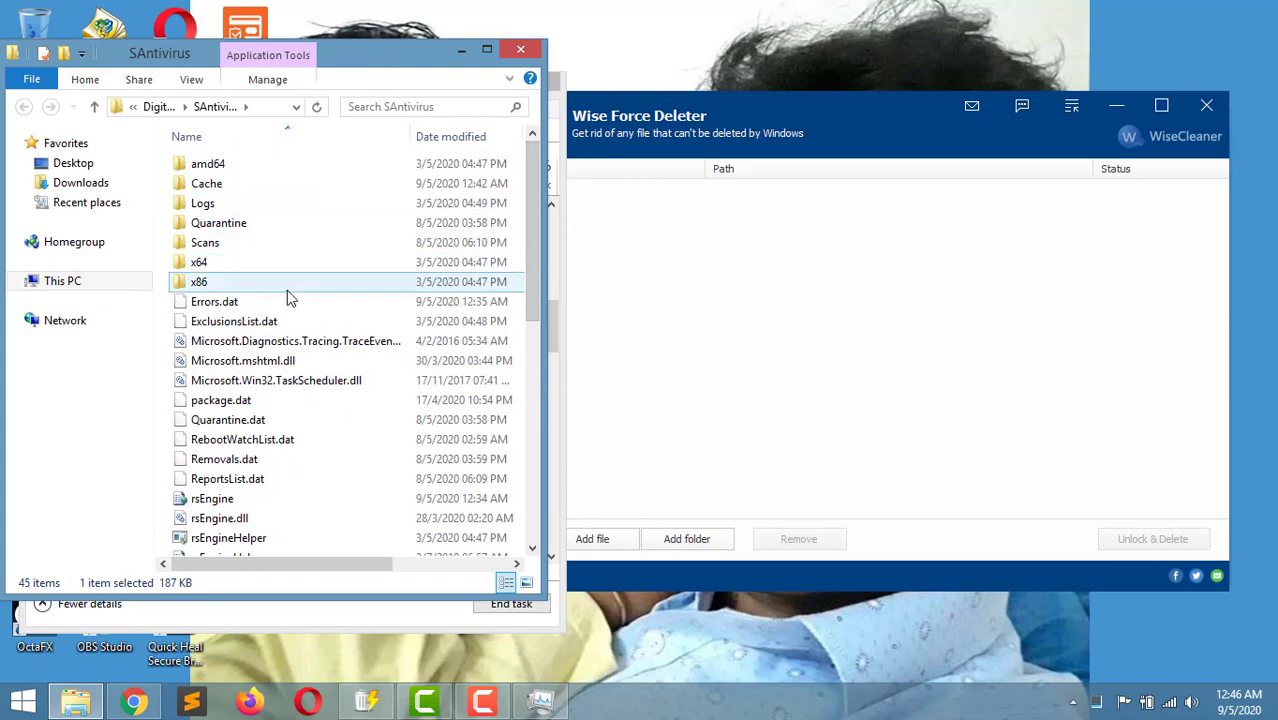
pyautogui.click(254, 300)
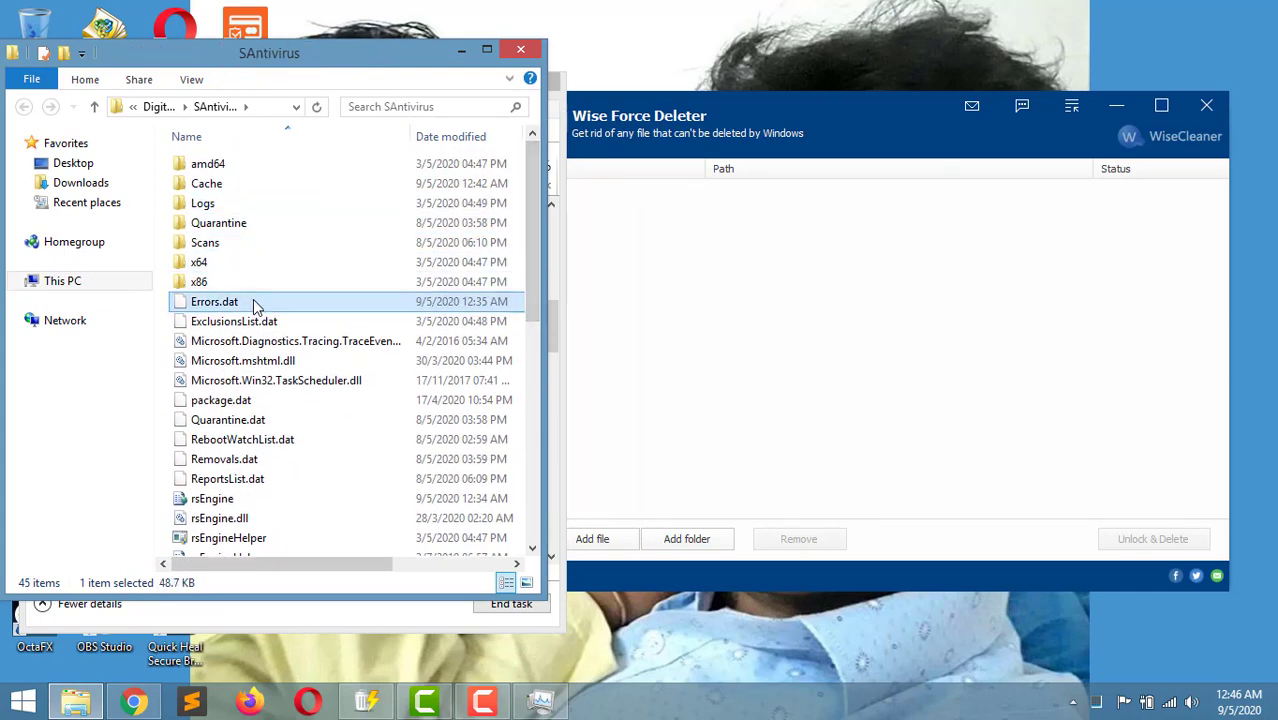
pyautogui.hotkey('shift', 'Down')
pyautogui.hotkey('shift', 'Down')
pyautogui.hotkey('shift', 'Down')
pyautogui.hotkey('shift', 'Down')
pyautogui.hotkey('shift', 'Down')
pyautogui.hotkey('shift', 'Down')
pyautogui.hotkey('shift', 'Down')
pyautogui.hotkey('shift', 'Down')
pyautogui.hotkey('shift', 'Down')
pyautogui.hotkey('shift', 'Down')
pyautogui.hotkey('shift', 'Down')
pyautogui.hotkey('shift', 'Down')
pyautogui.hotkey('shift', 'Down')
pyautogui.hotkey('shift', 'Down')
pyautogui.hotkey('shift', 'Down')
pyautogui.hotkey('shift', 'Down')
pyautogui.hotkey('shift', 'Down')
pyautogui.hotkey('shift', 'Down')
pyautogui.hotkey('shift', 'Down')
pyautogui.hotkey('shift', 'Down')
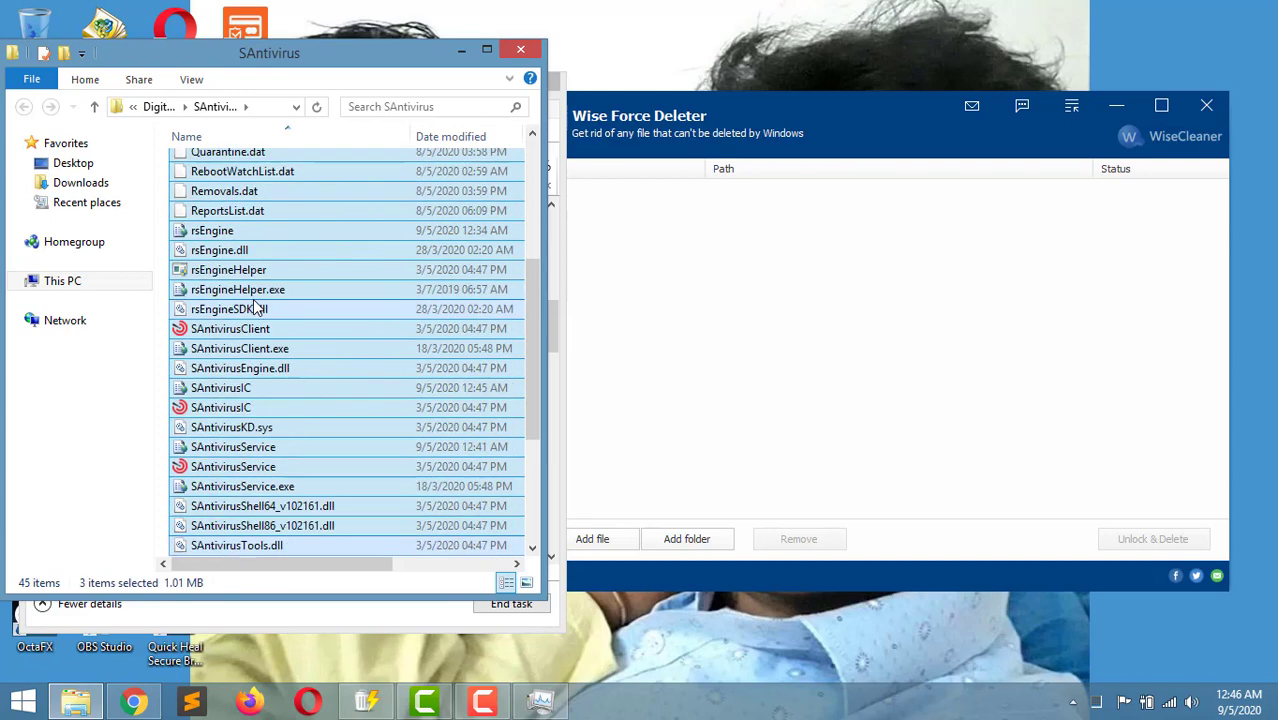
pyautogui.hotkey('shift', 'Down')
pyautogui.hotkey('shift', 'Down')
pyautogui.hotkey('shift', 'Down')
pyautogui.hotkey('shift', 'Down')
pyautogui.hotkey('shift', 'Down')
pyautogui.hotkey('shift', 'Down')
pyautogui.hotkey('shift', 'Down')
pyautogui.hotkey('shift', 'Down')
pyautogui.hotkey('shift', 'Down')
pyautogui.hotkey('shift', 'Down')
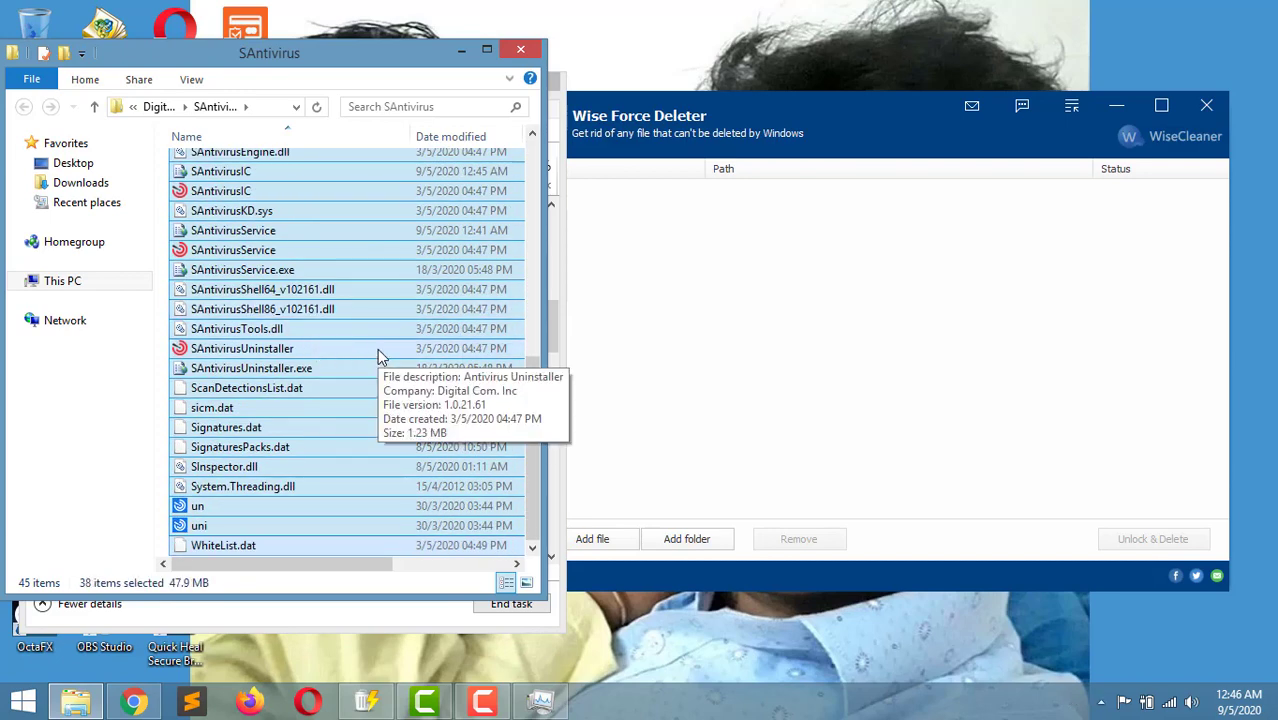
pyautogui.moveTo(377, 348); pyautogui.dragTo(742, 344)
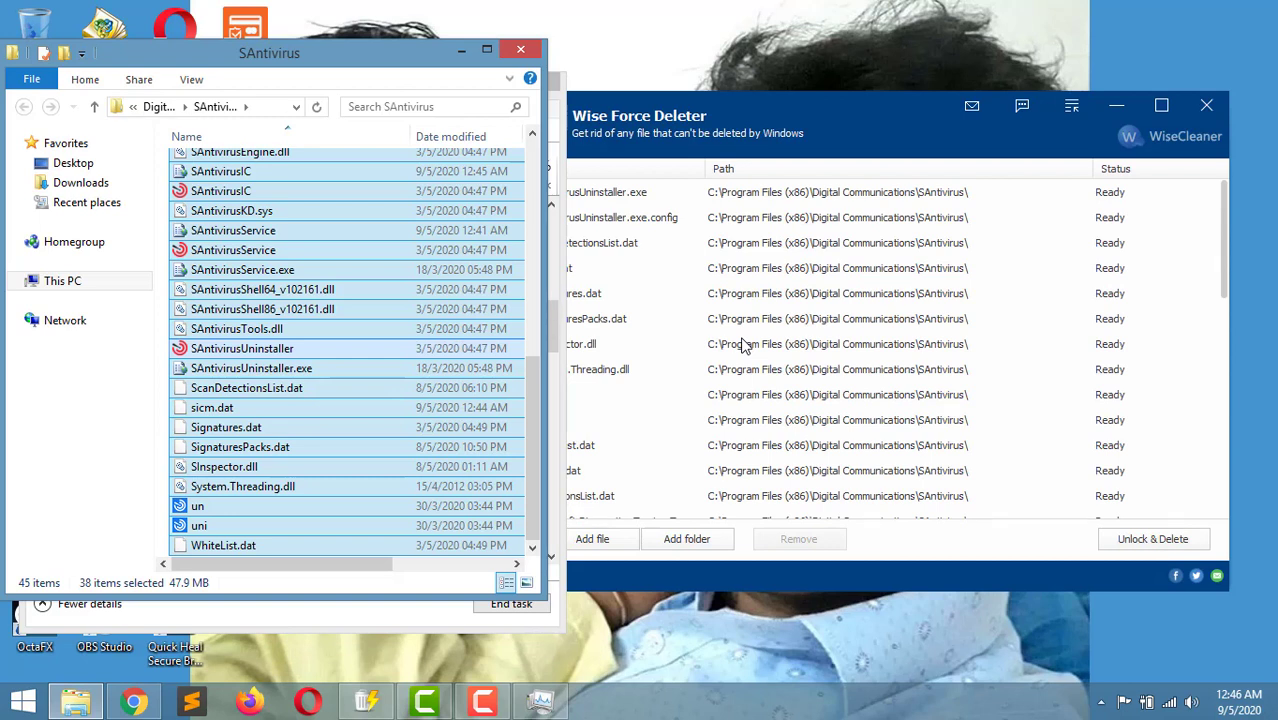
# - Unlock and delete the 38 listed SAntivirus files, confirming the prompt
pyautogui.click(1155, 542)
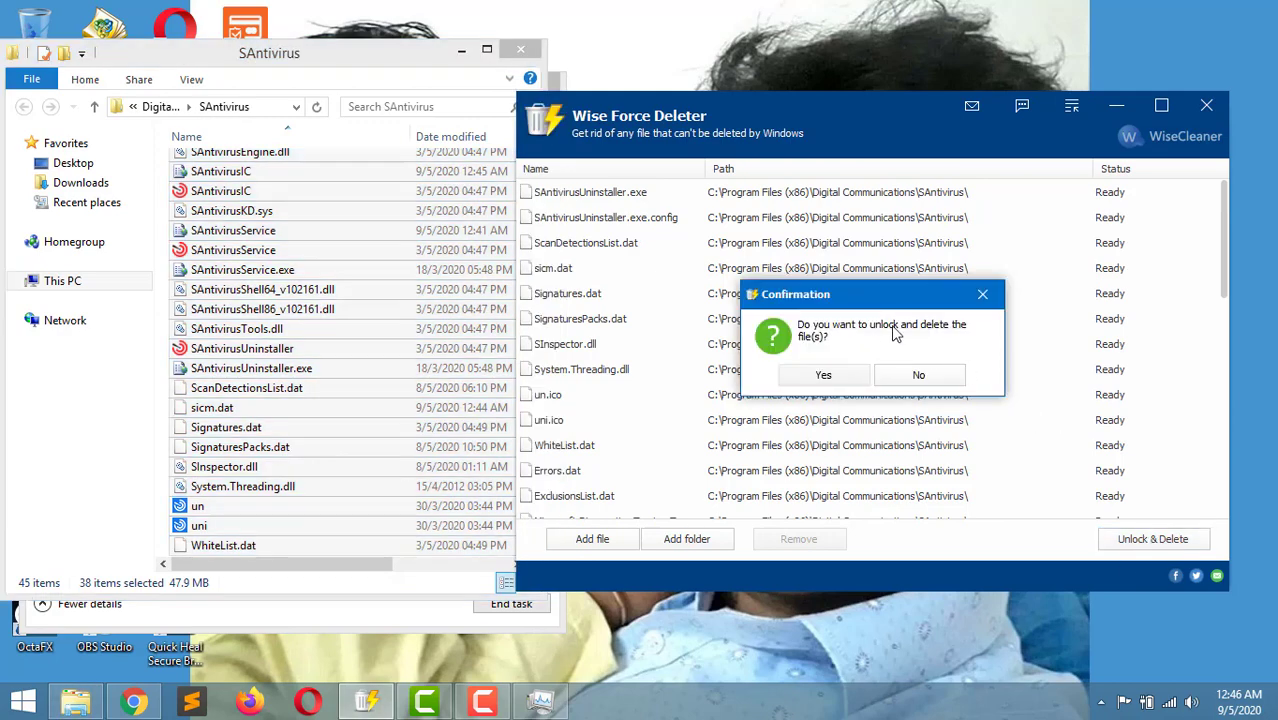
pyautogui.click(825, 377)
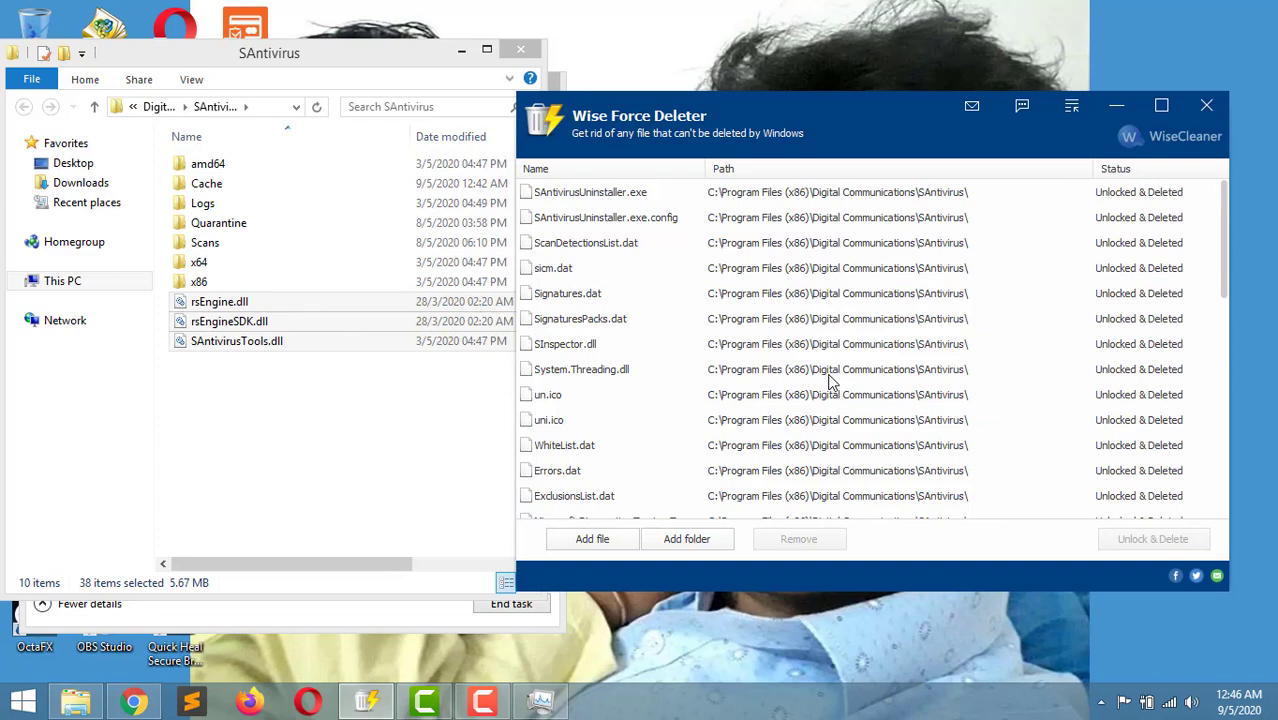
pyautogui.scroll(-8, 1213, 512)
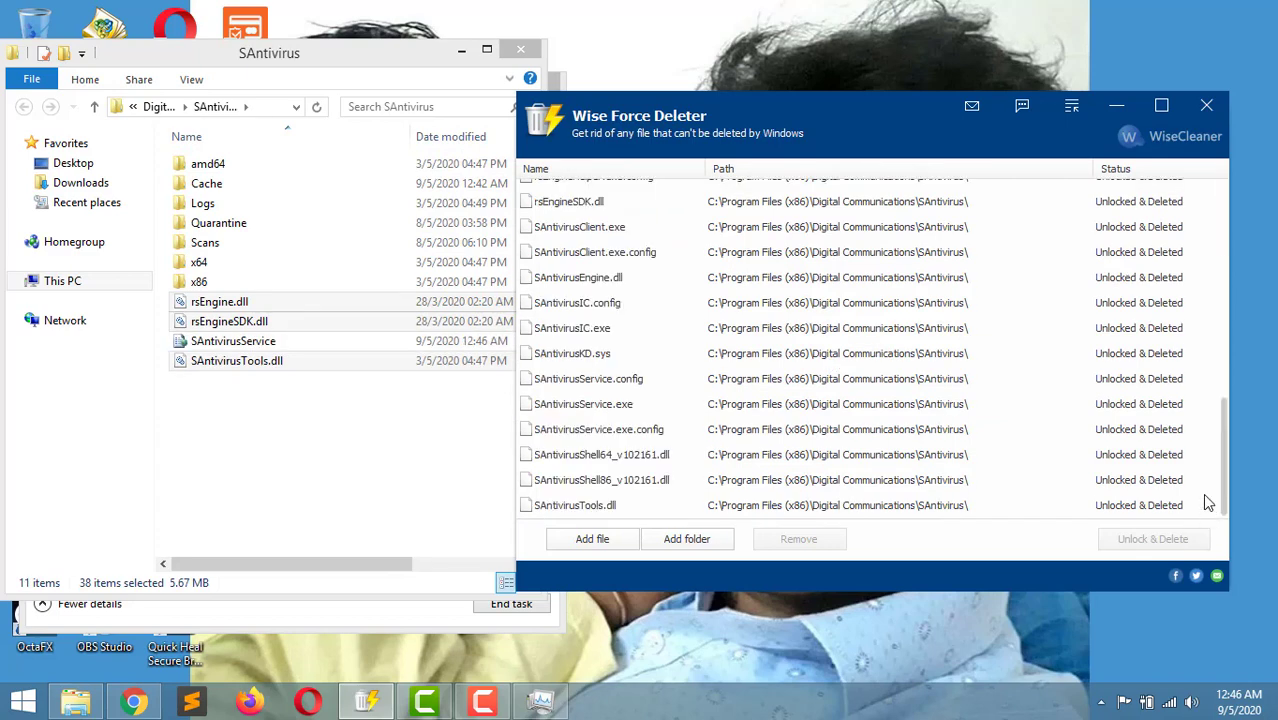
pyautogui.scroll(7, 1204, 400)
pyautogui.scroll(2, 1203, 260)
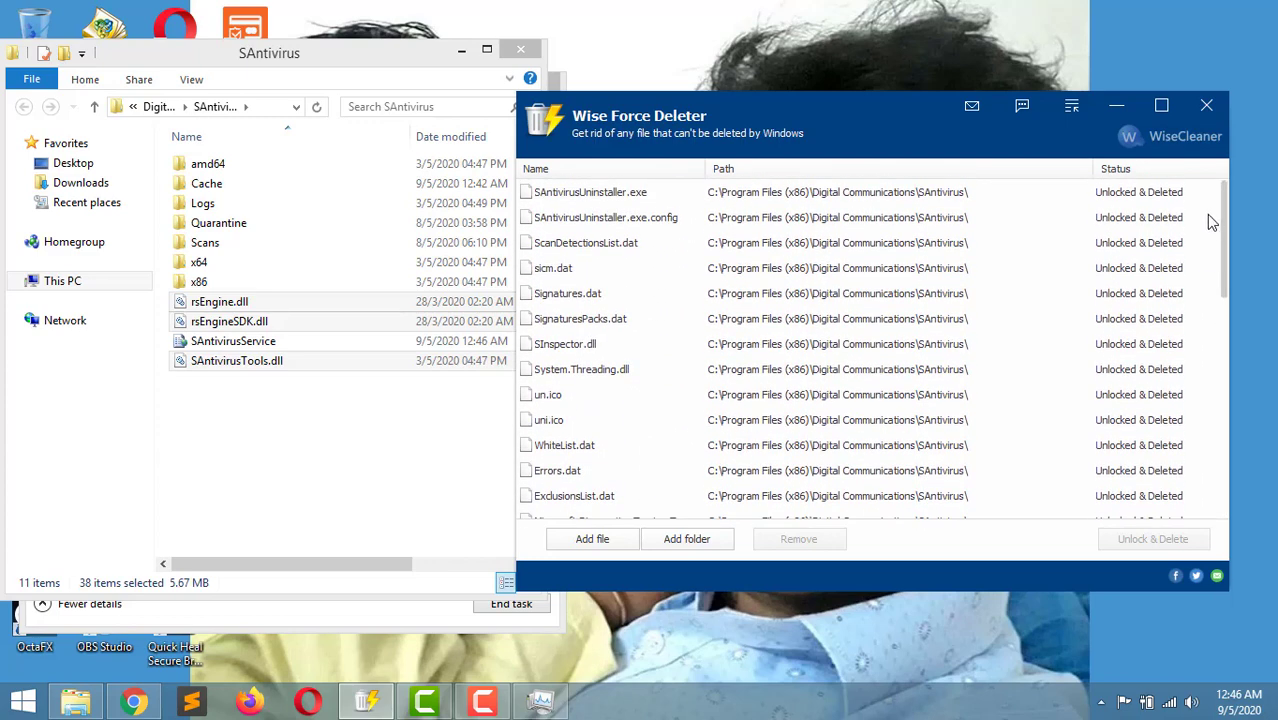
# - Add the four remaining files, rsEngine.dll to SAntivirusTools.dll, to Wise Force Deleter
pyautogui.click(309, 417)
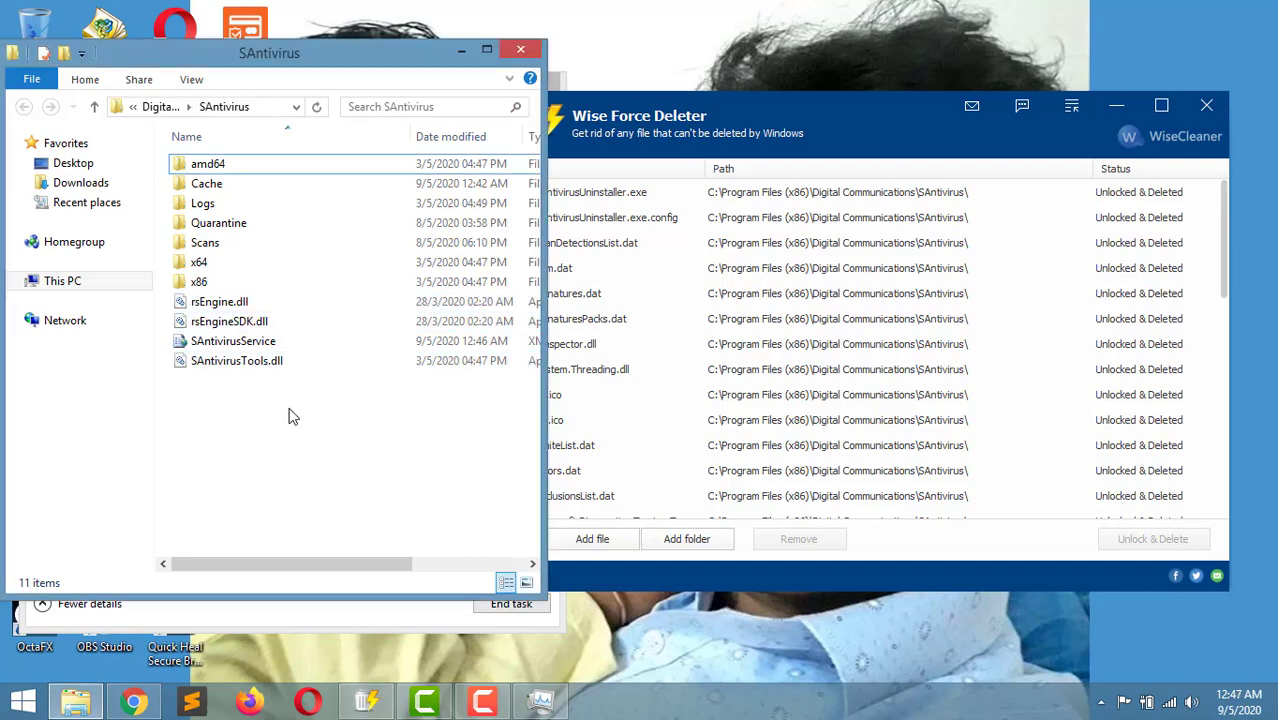
pyautogui.moveTo(271, 408); pyautogui.dragTo(330, 300)
pyautogui.moveTo(330, 300); pyautogui.dragTo(803, 352)
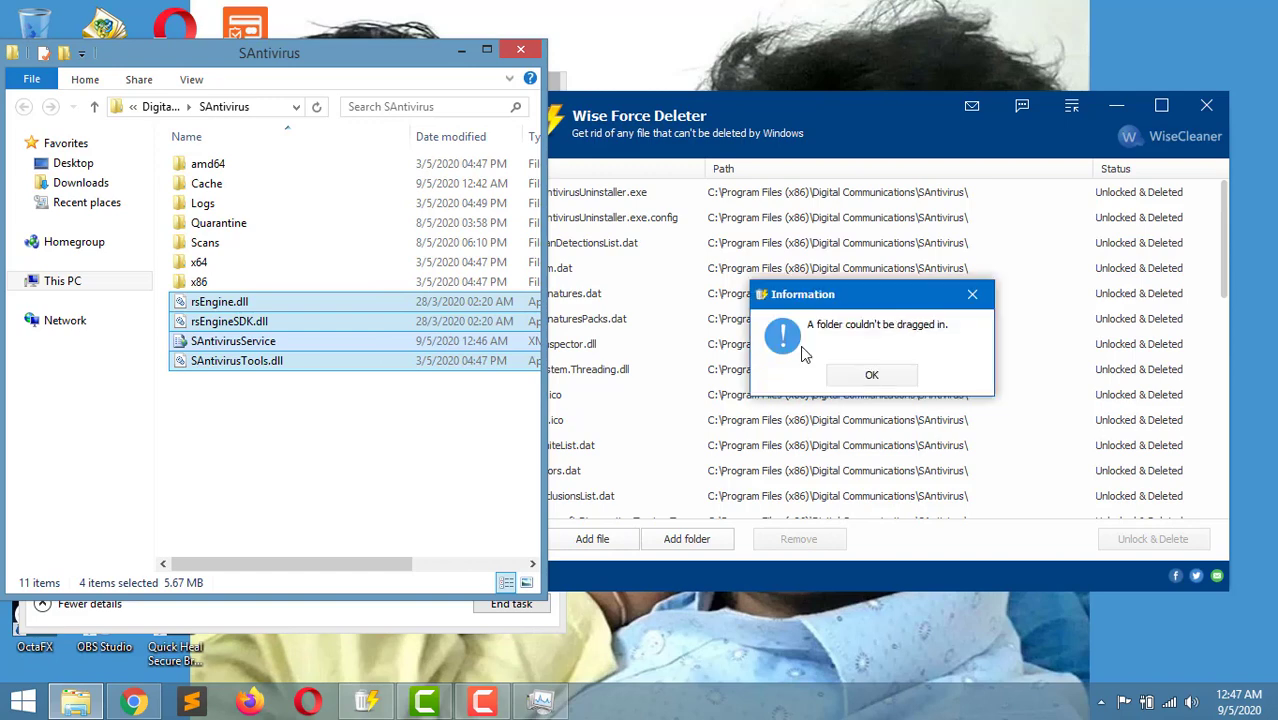
pyautogui.click(873, 376)
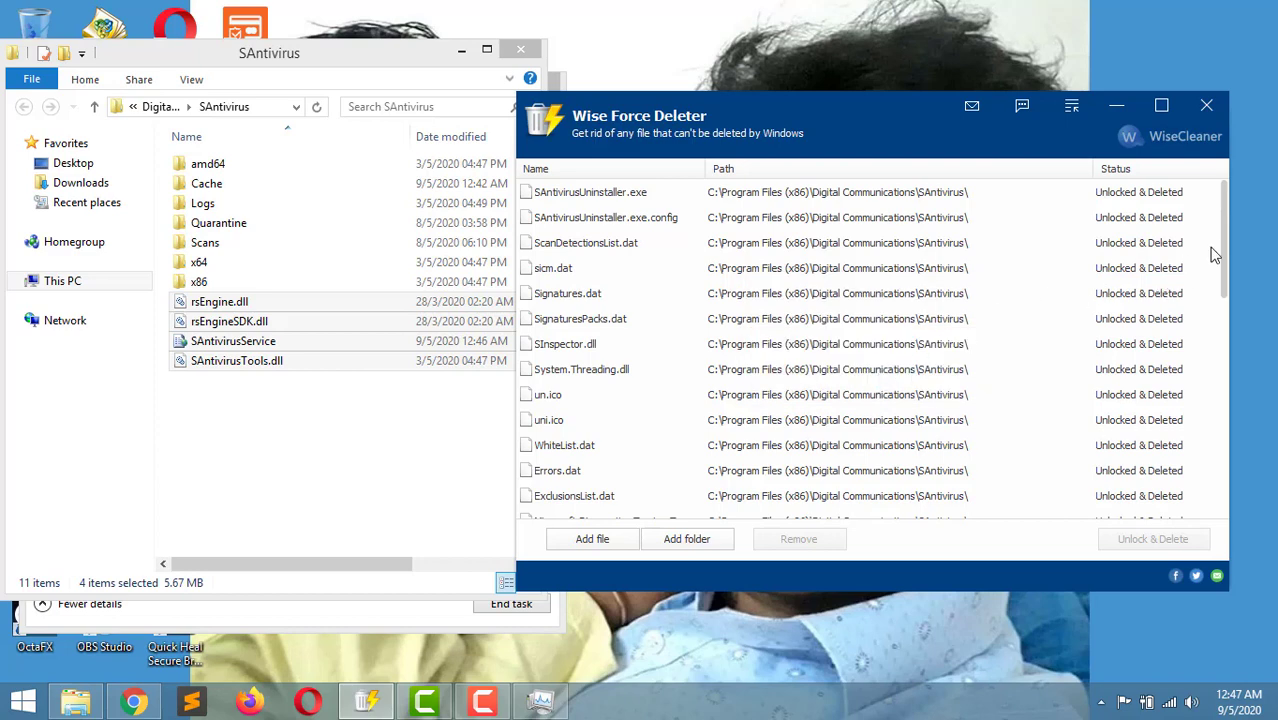
pyautogui.moveTo(1222, 240); pyautogui.dragTo(1209, 490)
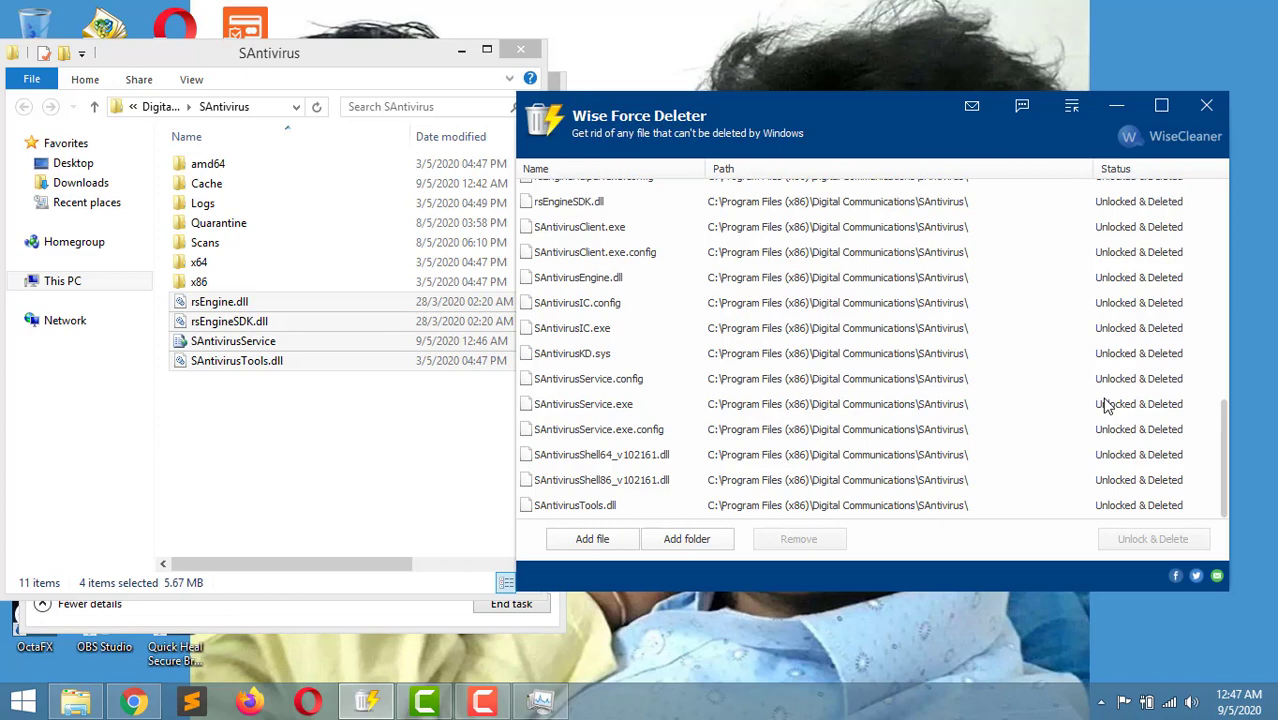
pyautogui.click(432, 387)
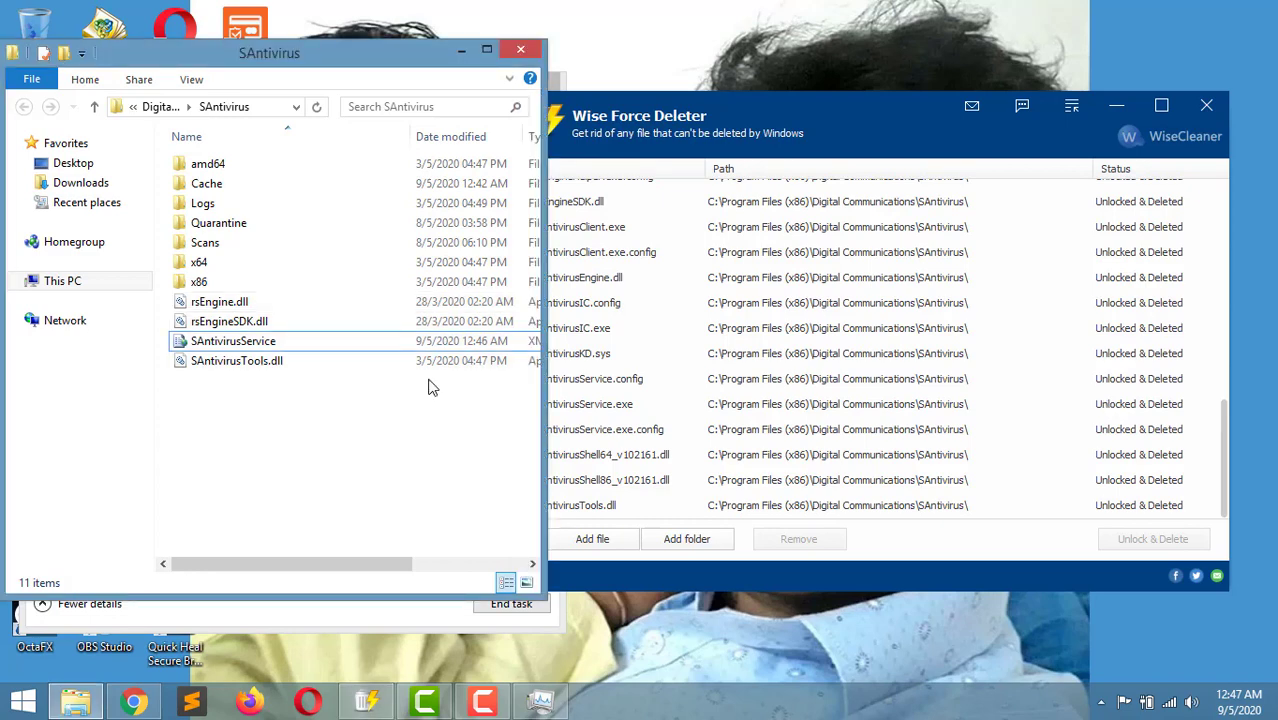
# - End the SAntivirus service process in Task Manager, then close Task Manager with Alt+F4
pyautogui.click(544, 704)
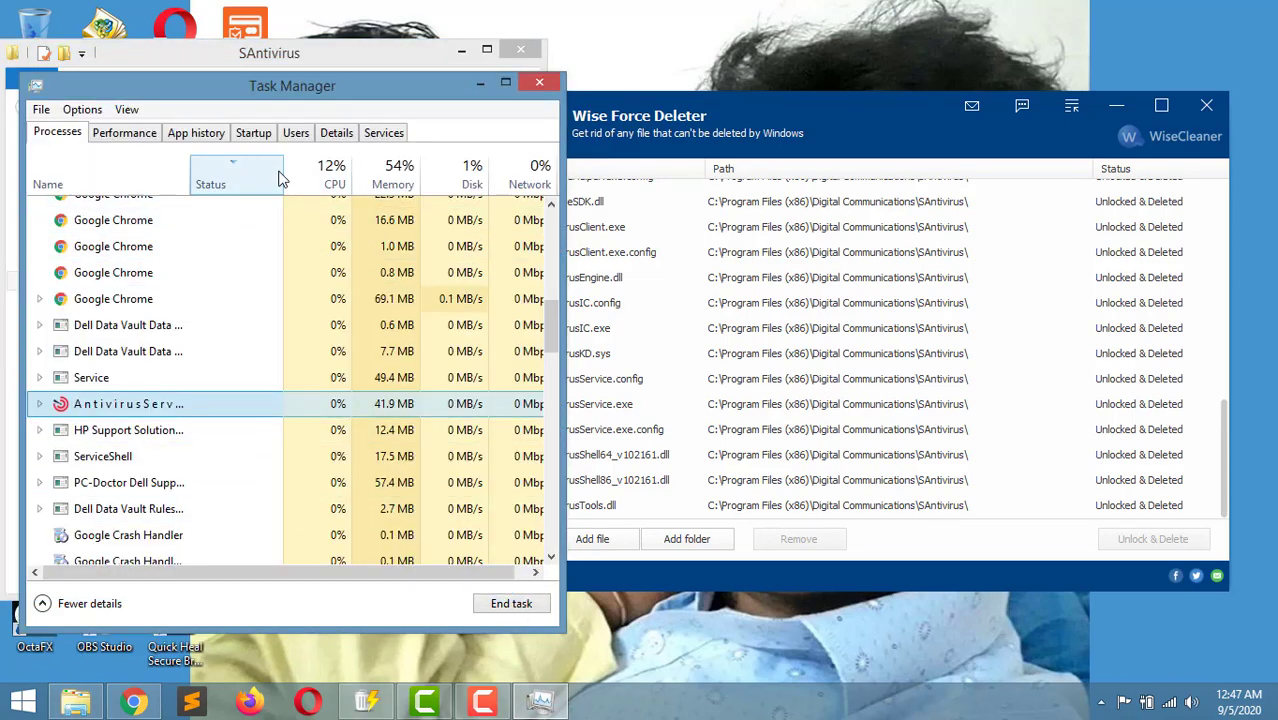
pyautogui.rightClick(213, 409)
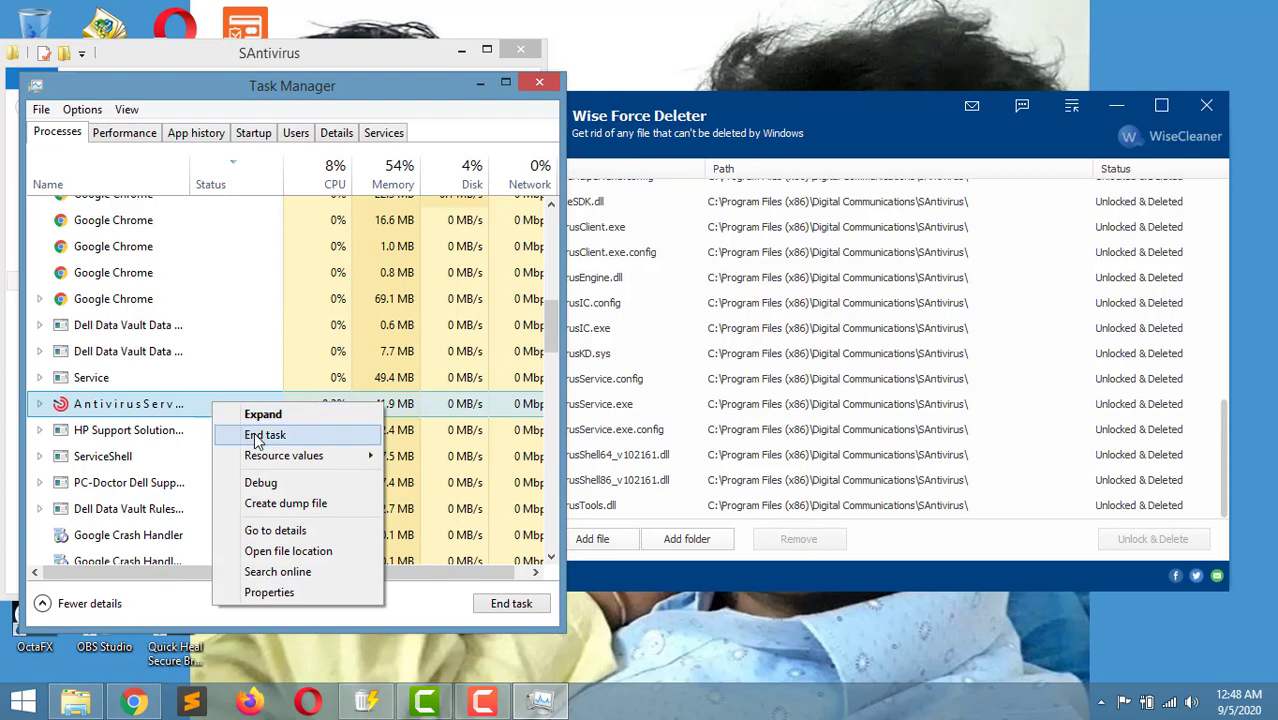
pyautogui.click(254, 433)
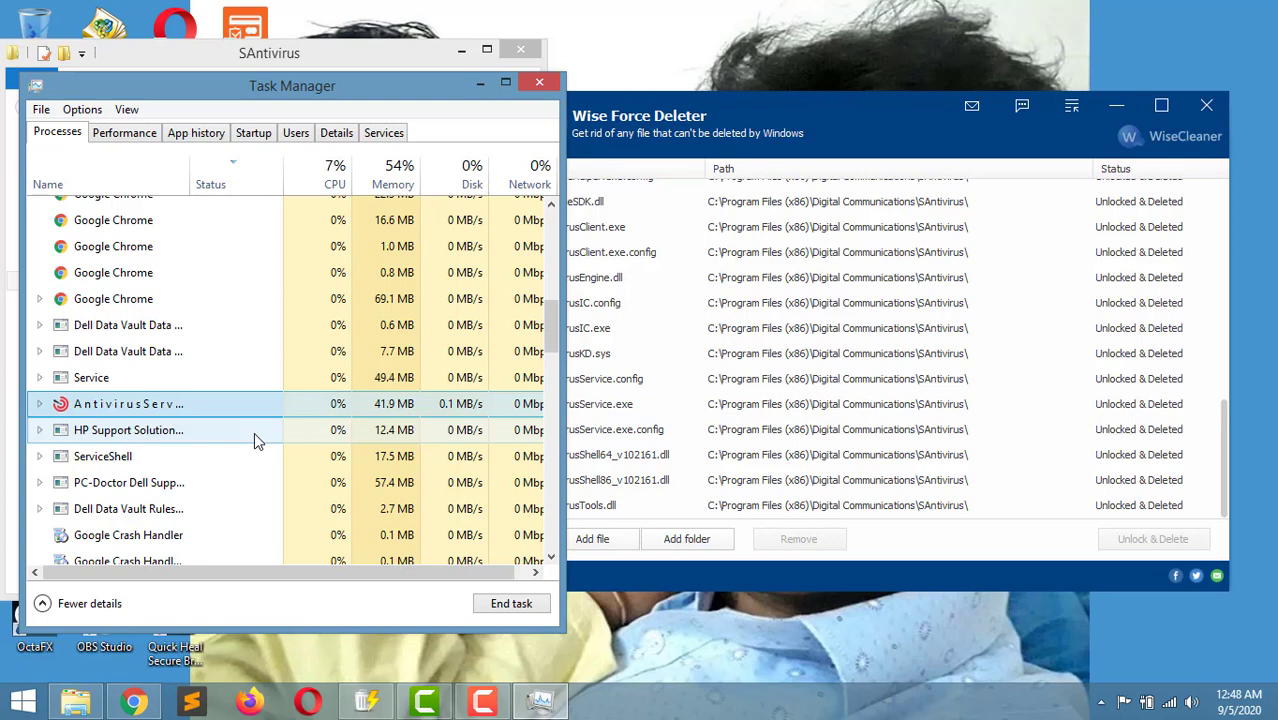
pyautogui.hotkey('alt', 'F4')
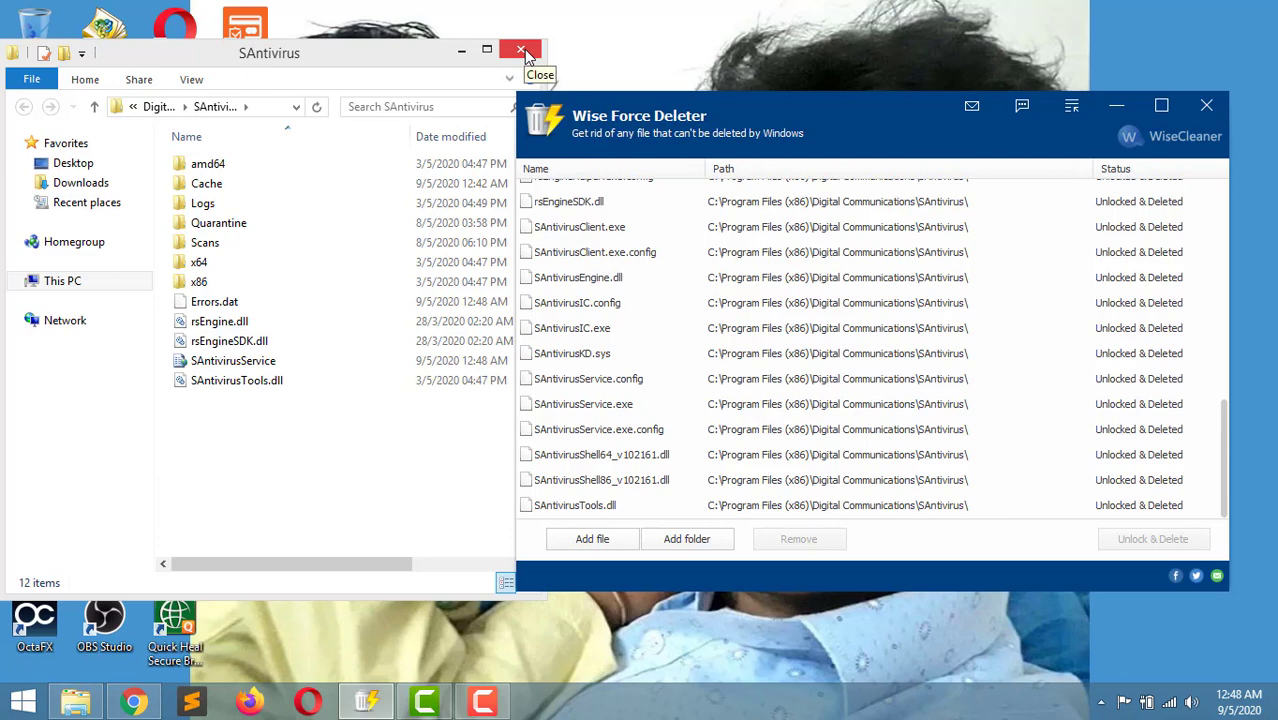
# - Force-delete the seven dll files in the x64 folder, then go back up and close the folder window
pyautogui.doubleClick(247, 270)
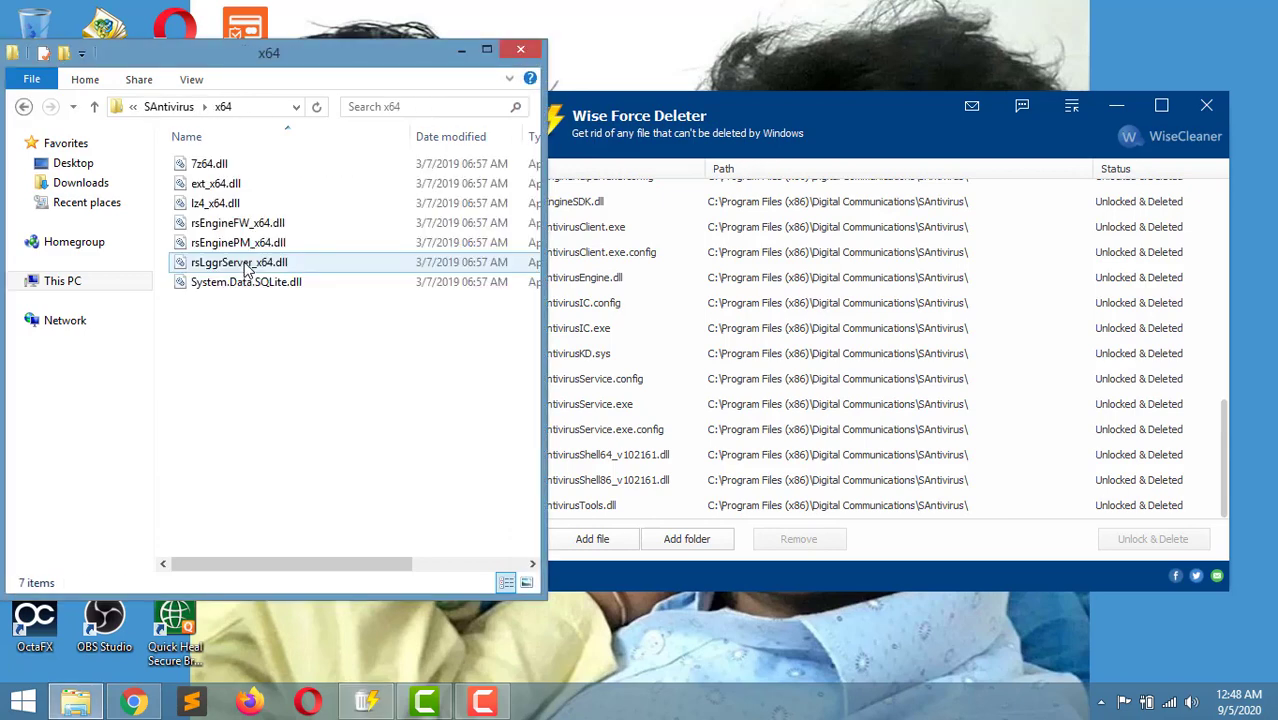
pyautogui.moveTo(282, 348); pyautogui.dragTo(697, 372)
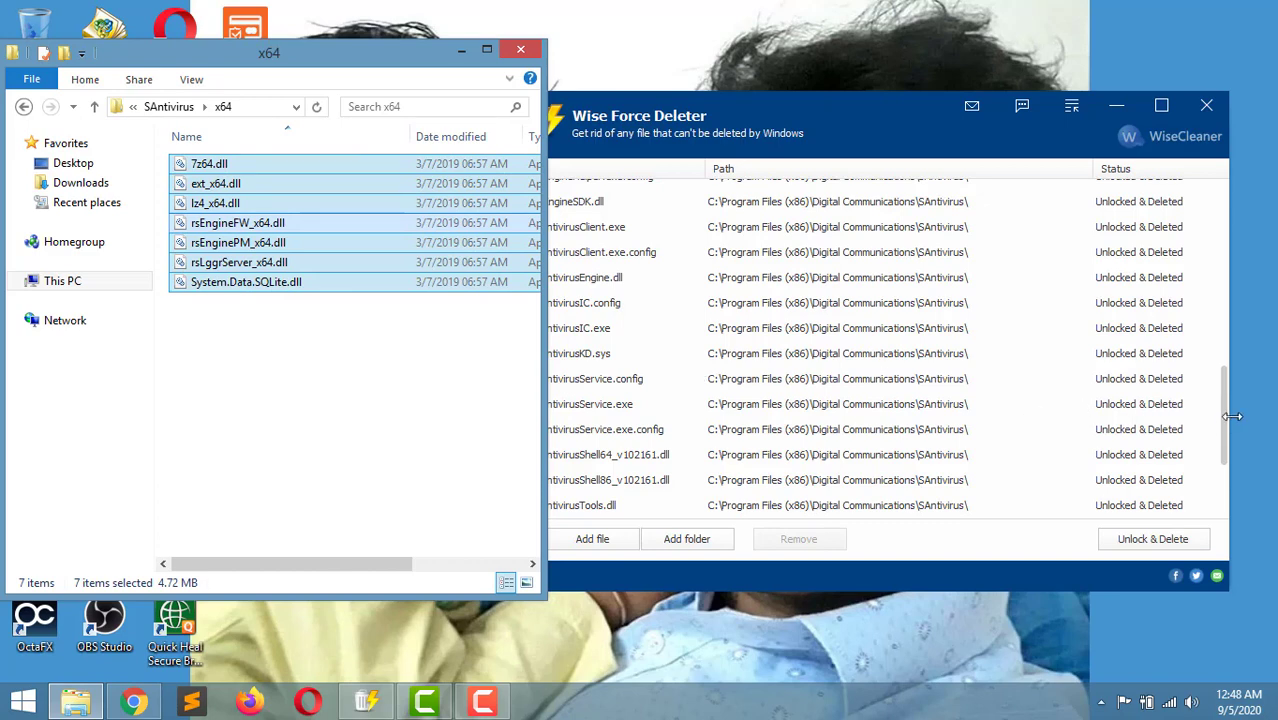
pyautogui.moveTo(1228, 413); pyautogui.dragTo(1228, 492)
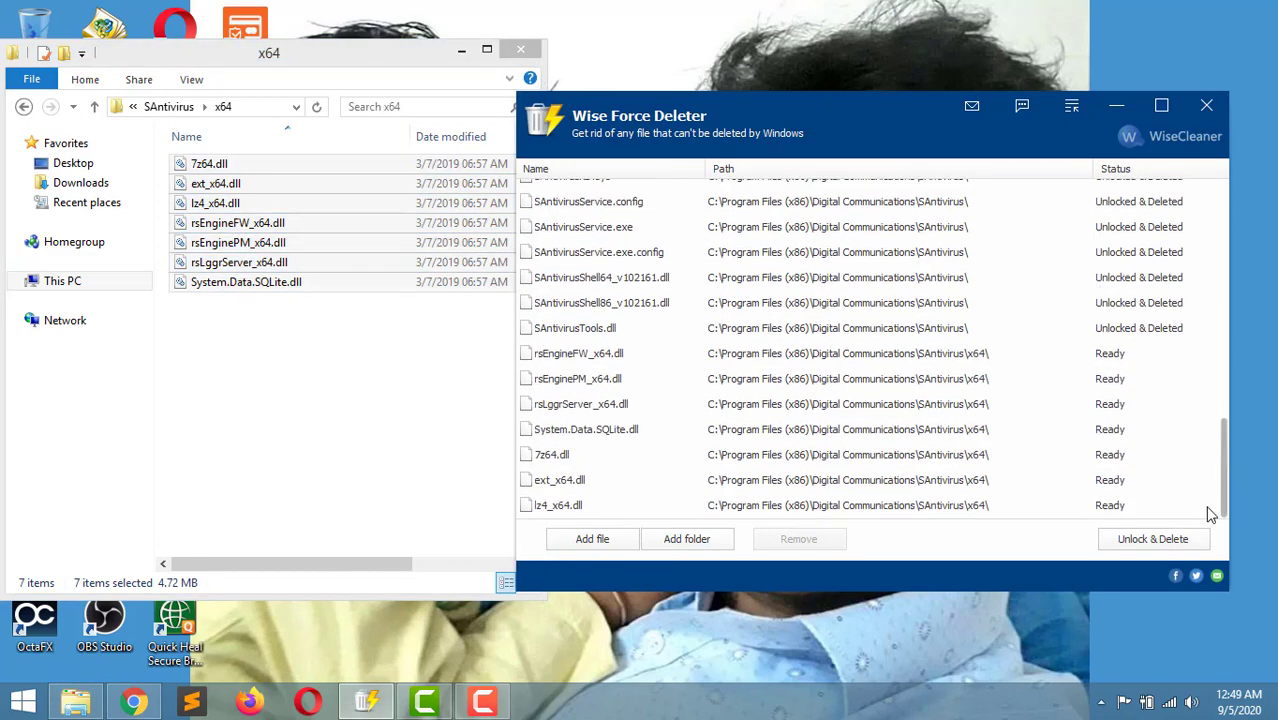
pyautogui.click(1158, 539)
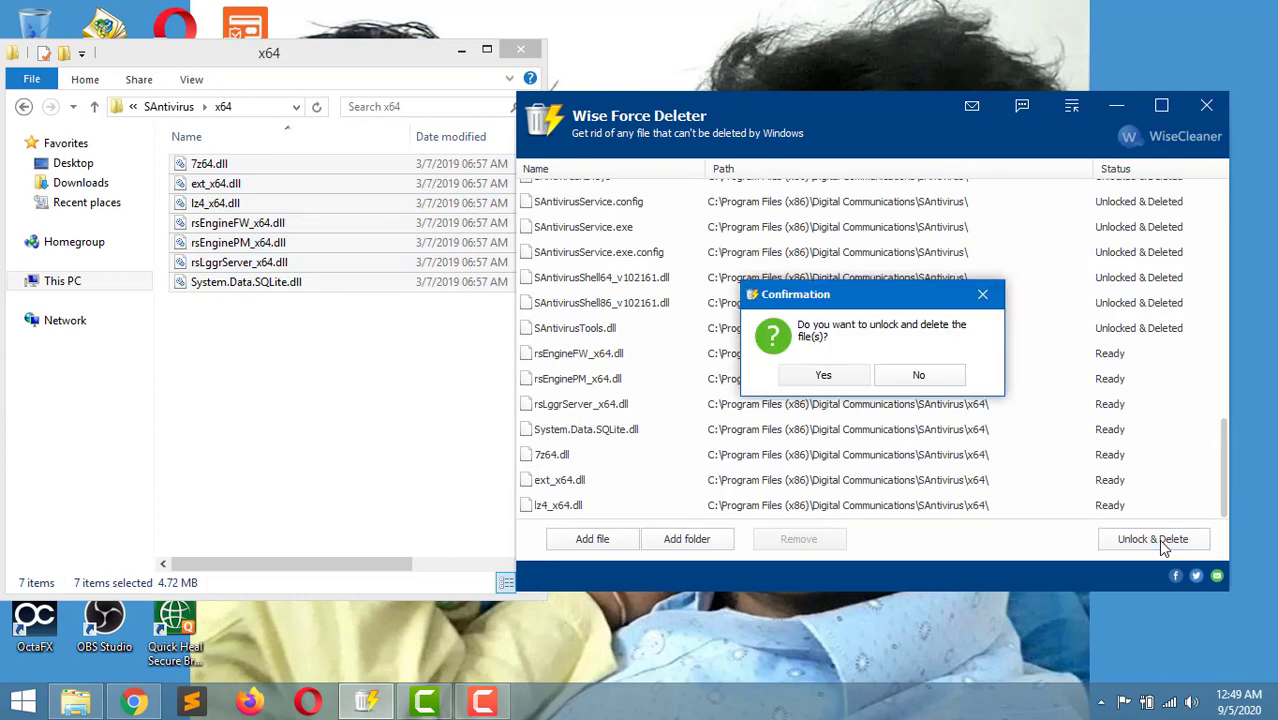
pyautogui.click(838, 378)
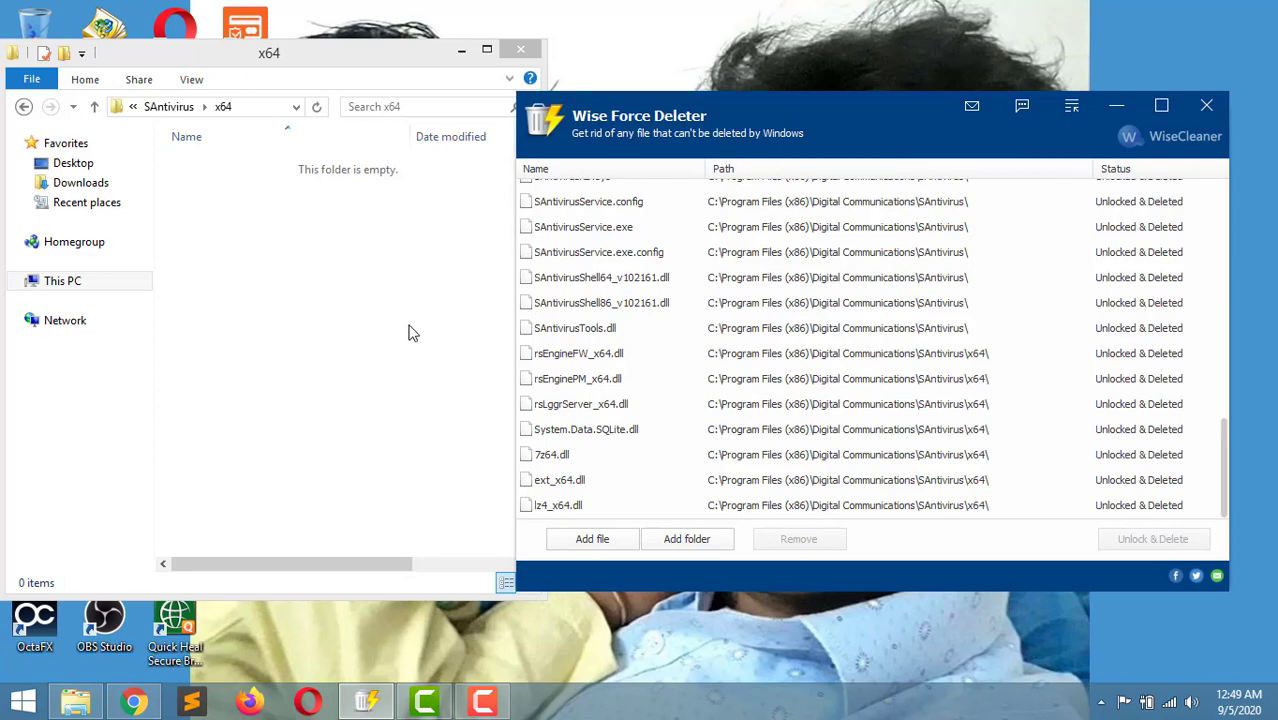
pyautogui.click(94, 107)
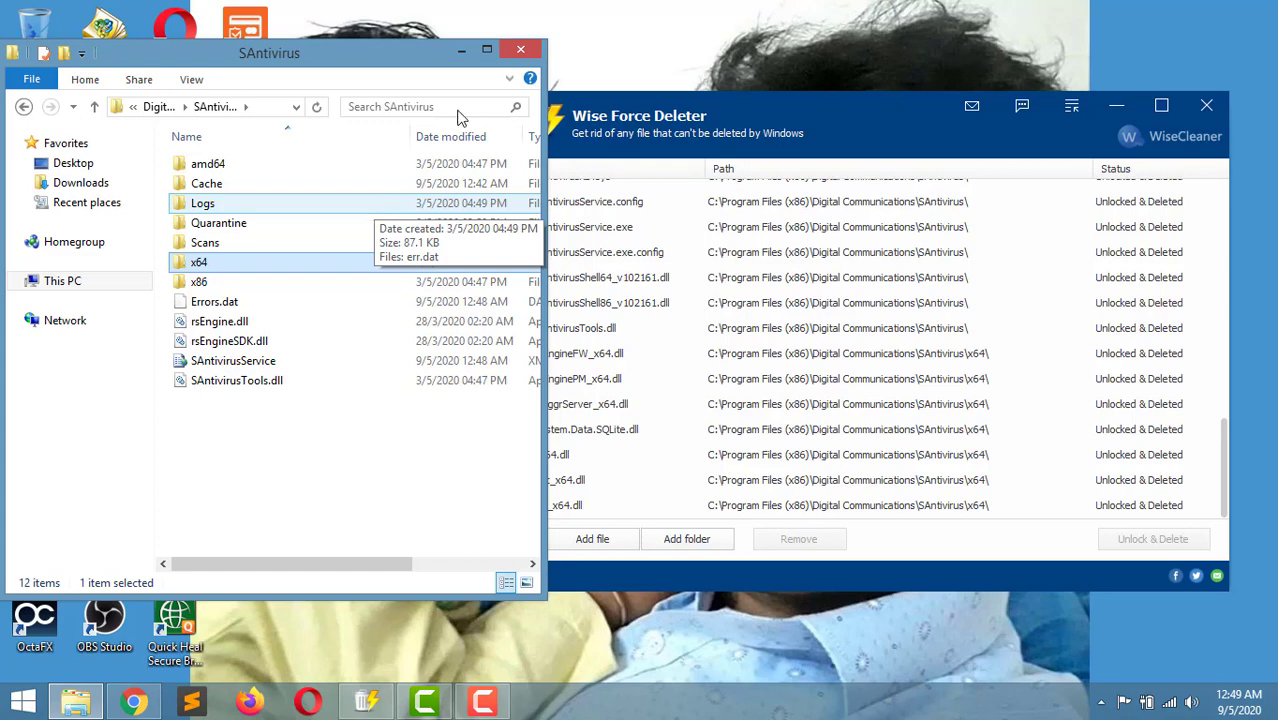
pyautogui.click(519, 52)
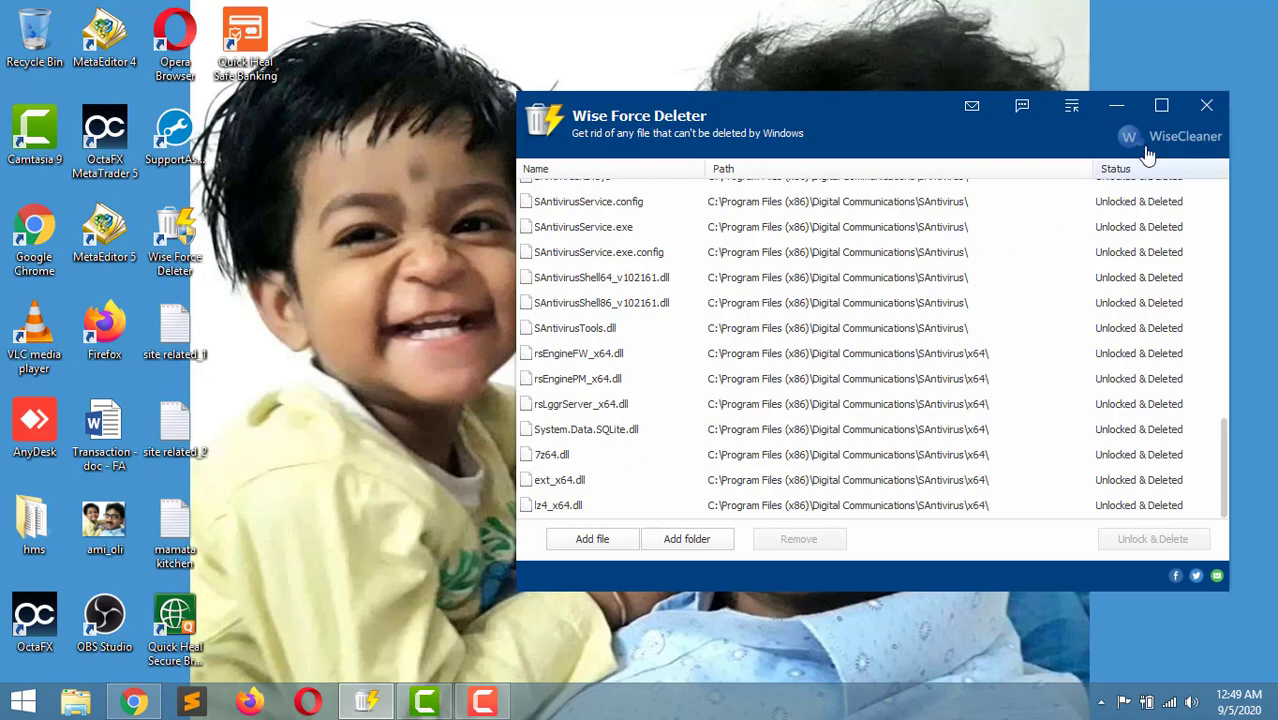
pyautogui.click(1207, 107)
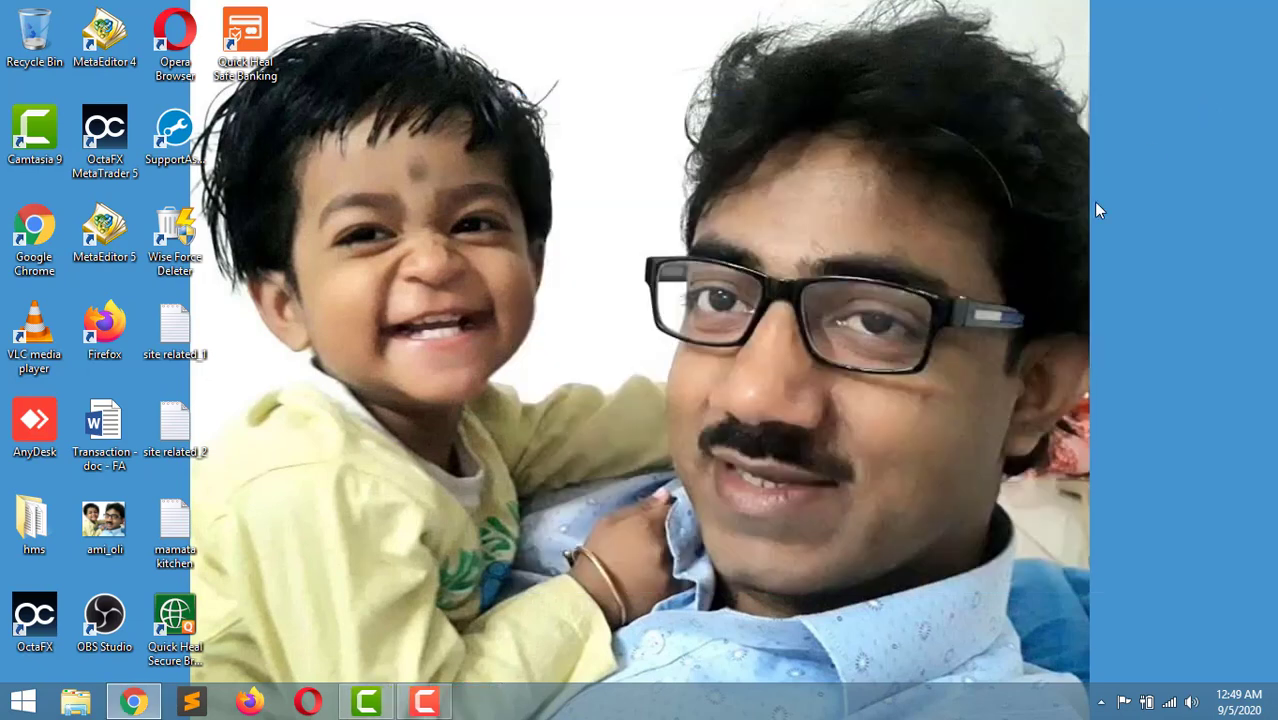
pyautogui.click(450, 697)
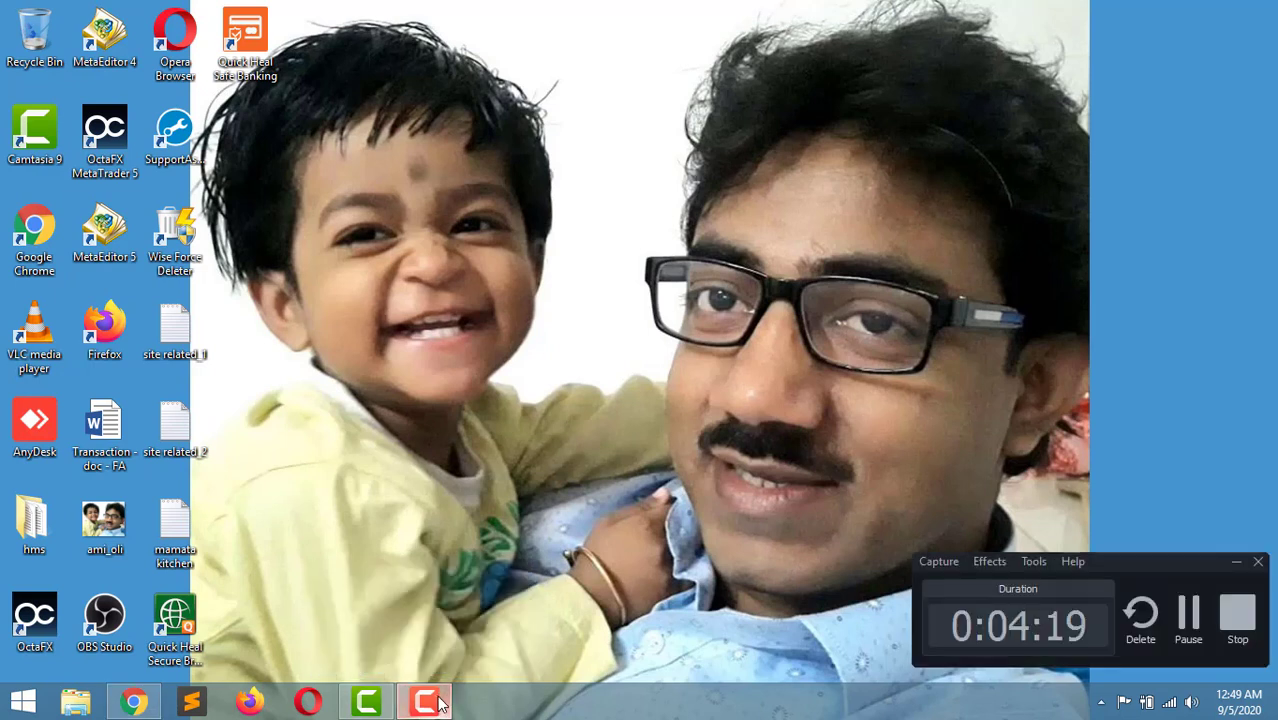
pyautogui.click(1235, 614)
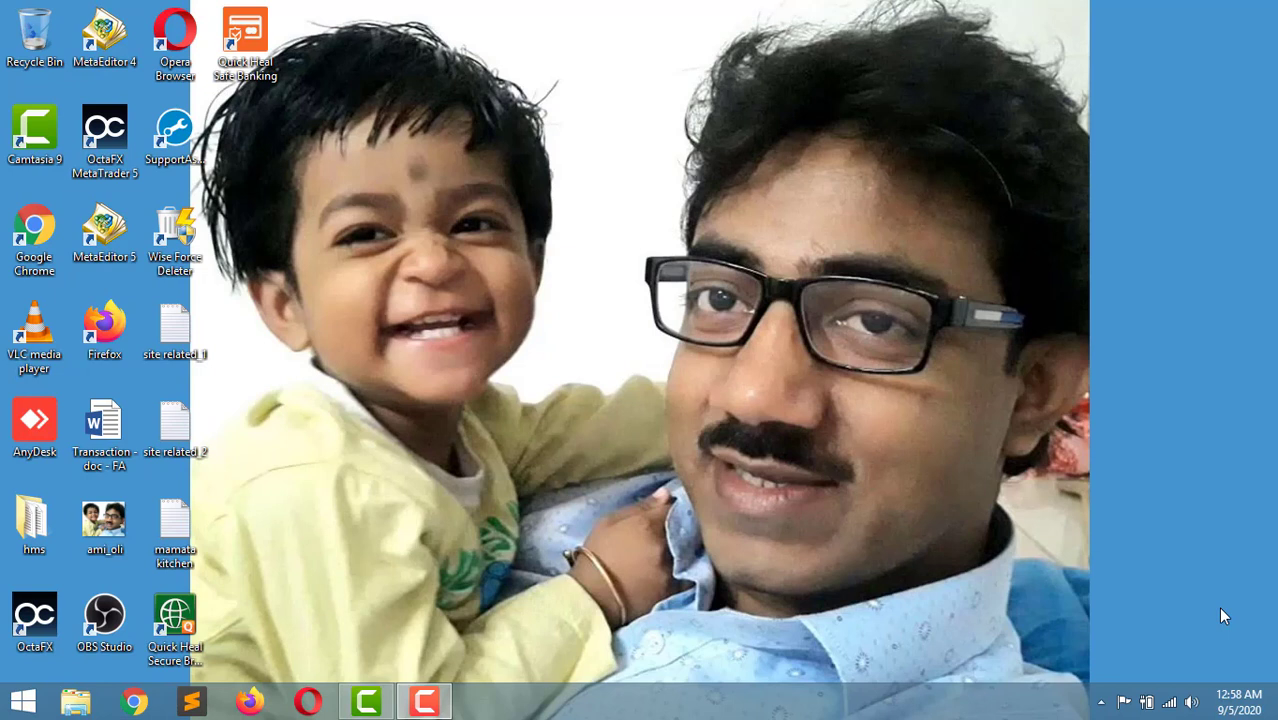
# - Launch Task Manager and get the This PC window out of the way
pyautogui.rightClick(578, 706)
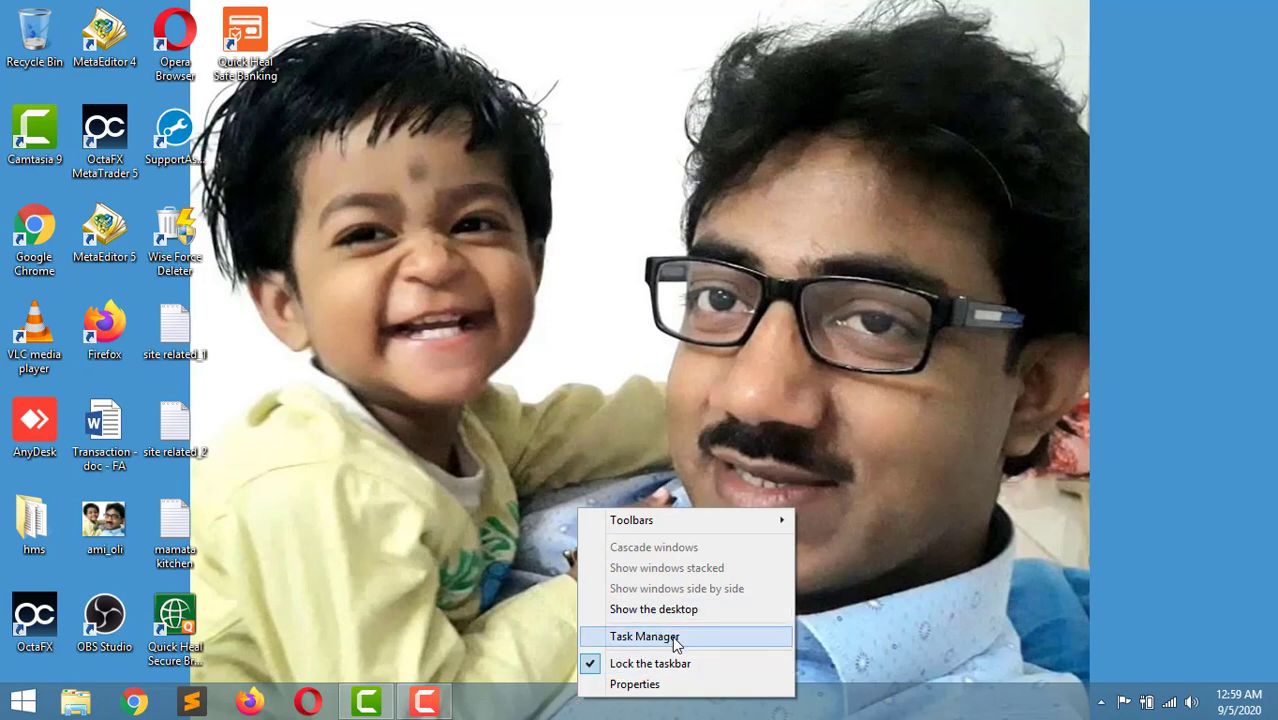
pyautogui.press('super+e')
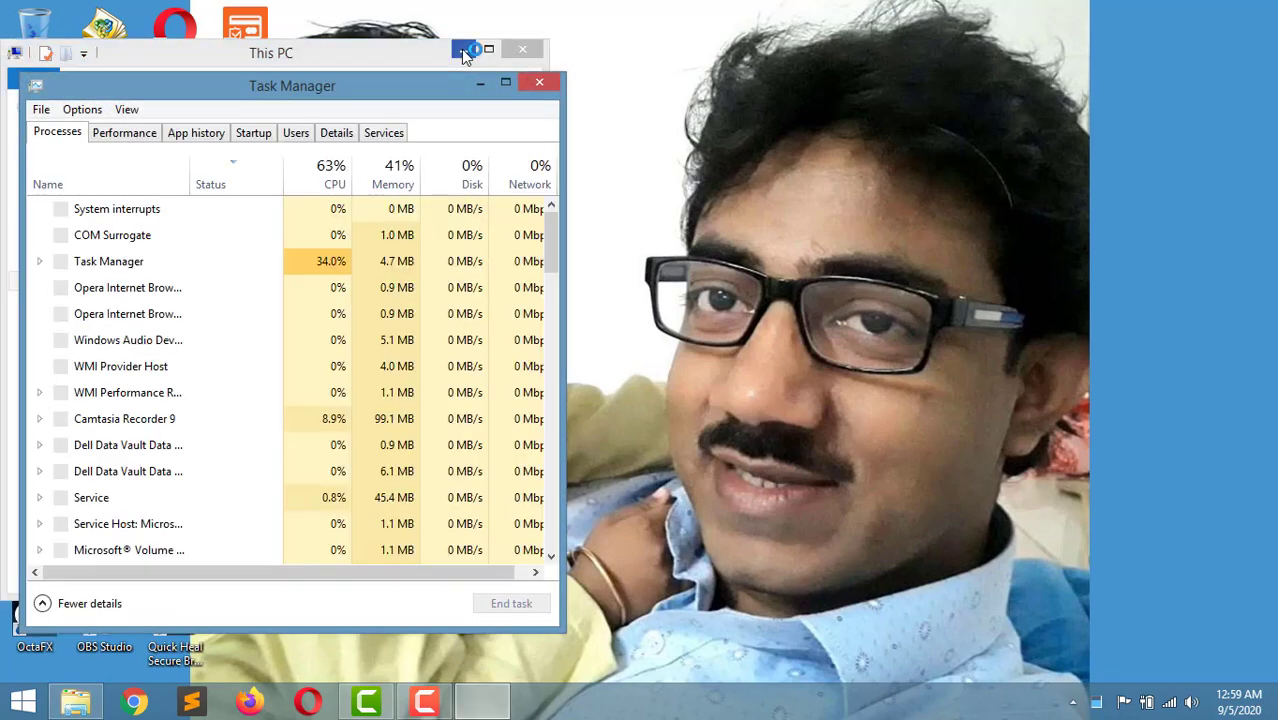
pyautogui.click(463, 49)
pyautogui.click(401, 80)
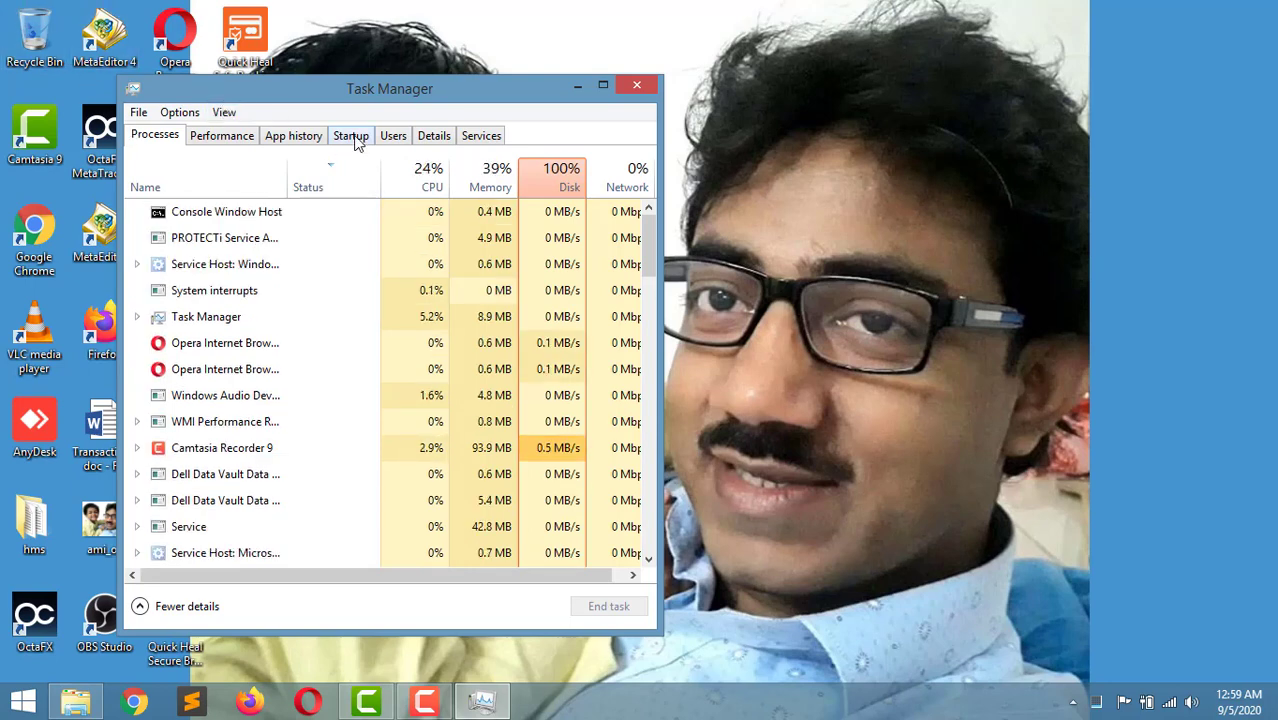
# - Check that SAntivirusSvc and SAntivirusIC are stopped in Services, then review the running processes
pyautogui.click(471, 140)
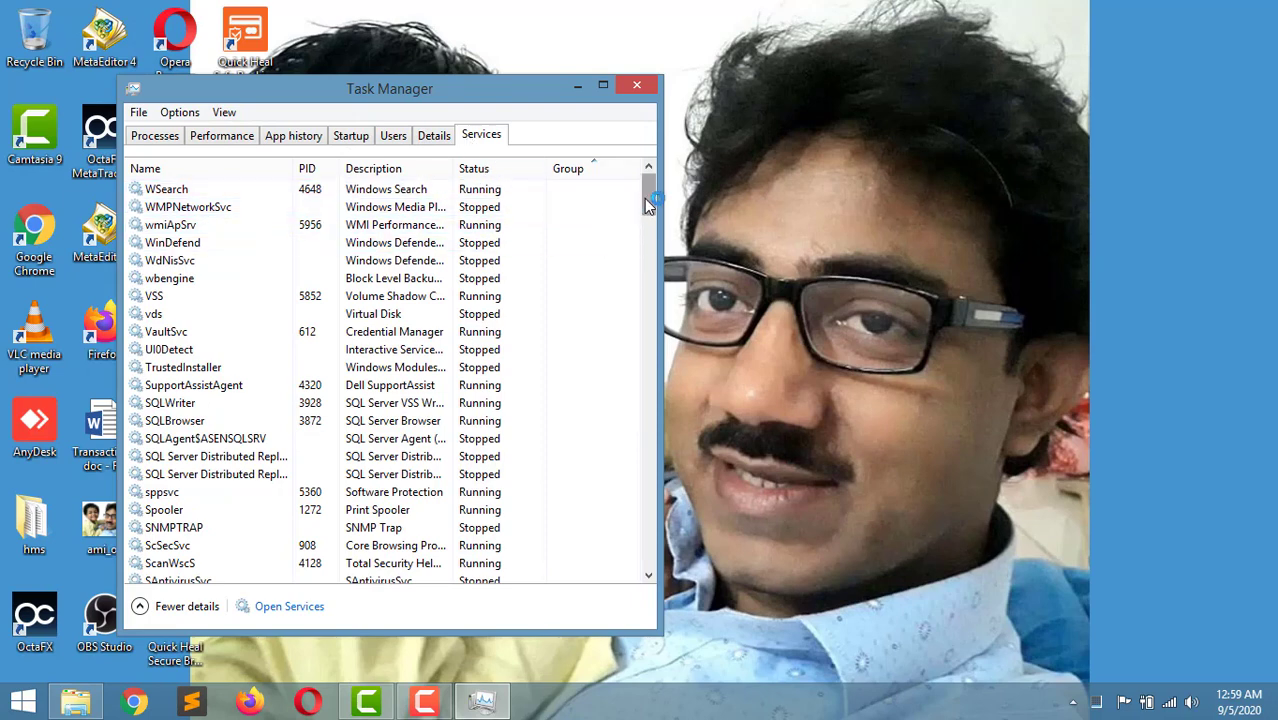
pyautogui.moveTo(648, 205); pyautogui.dragTo(648, 235)
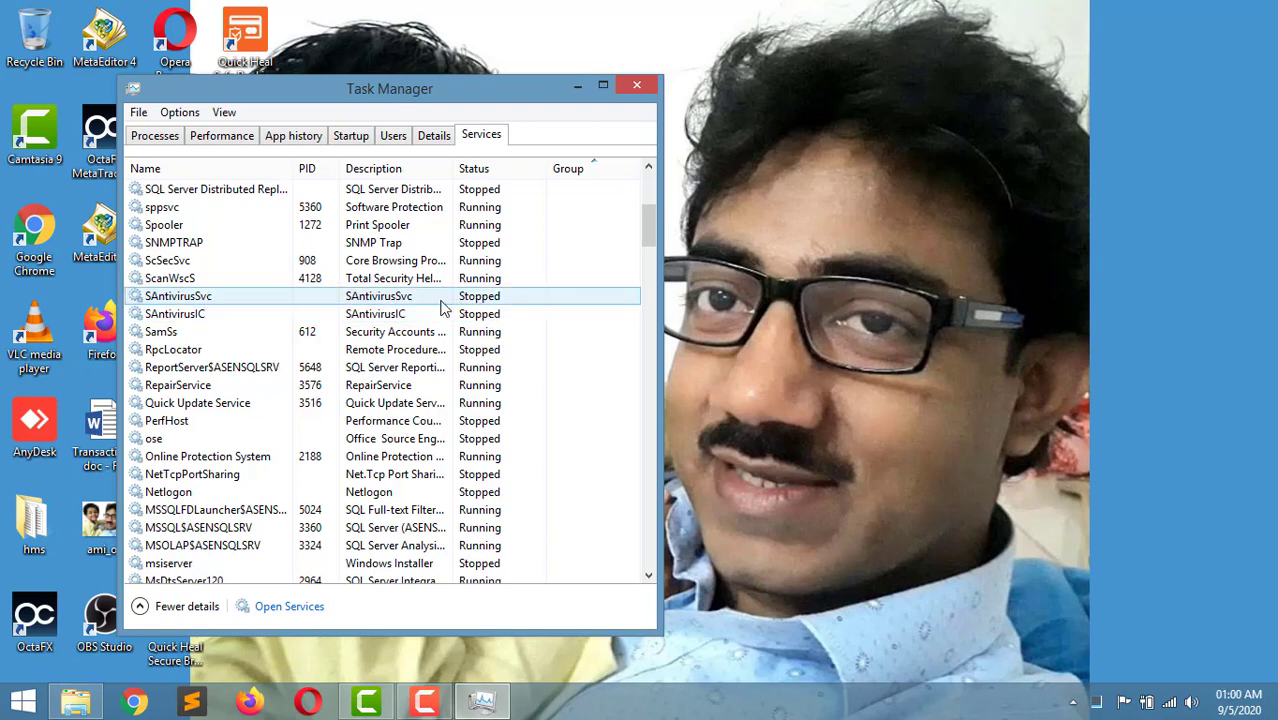
pyautogui.click(157, 136)
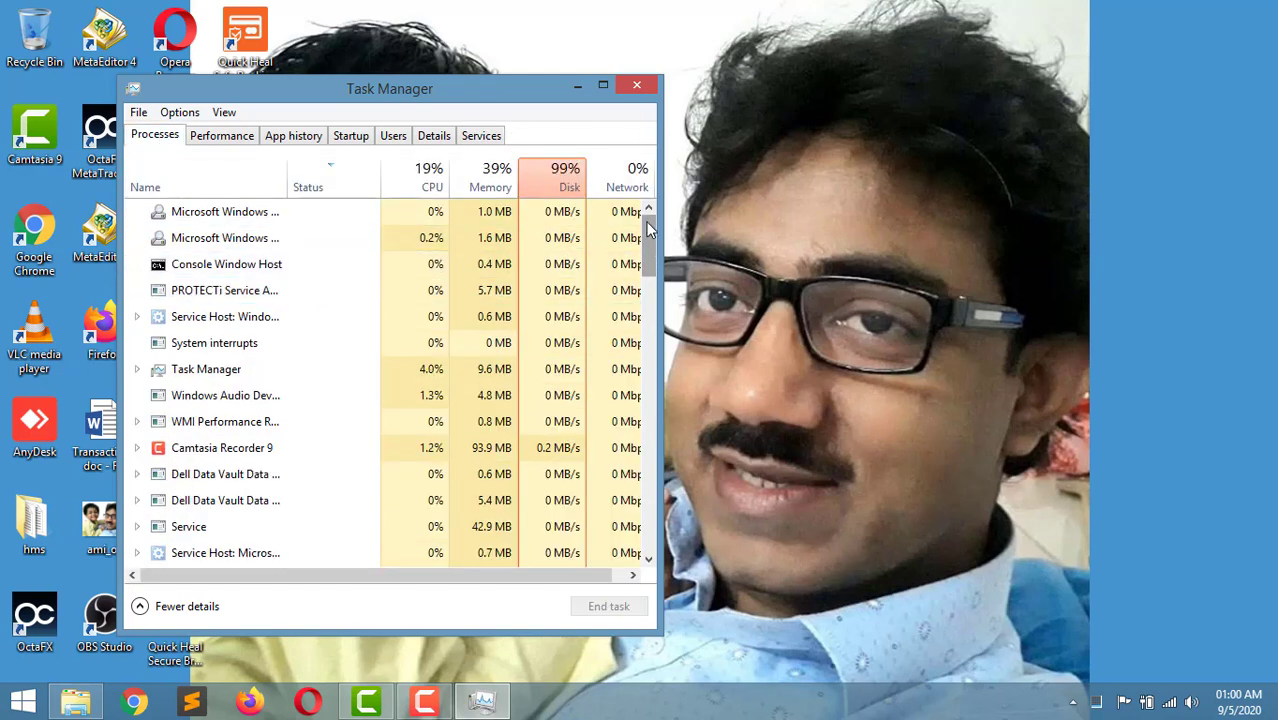
pyautogui.scroll(-1, 643, 276)
pyautogui.moveTo(643, 276); pyautogui.dragTo(638, 405)
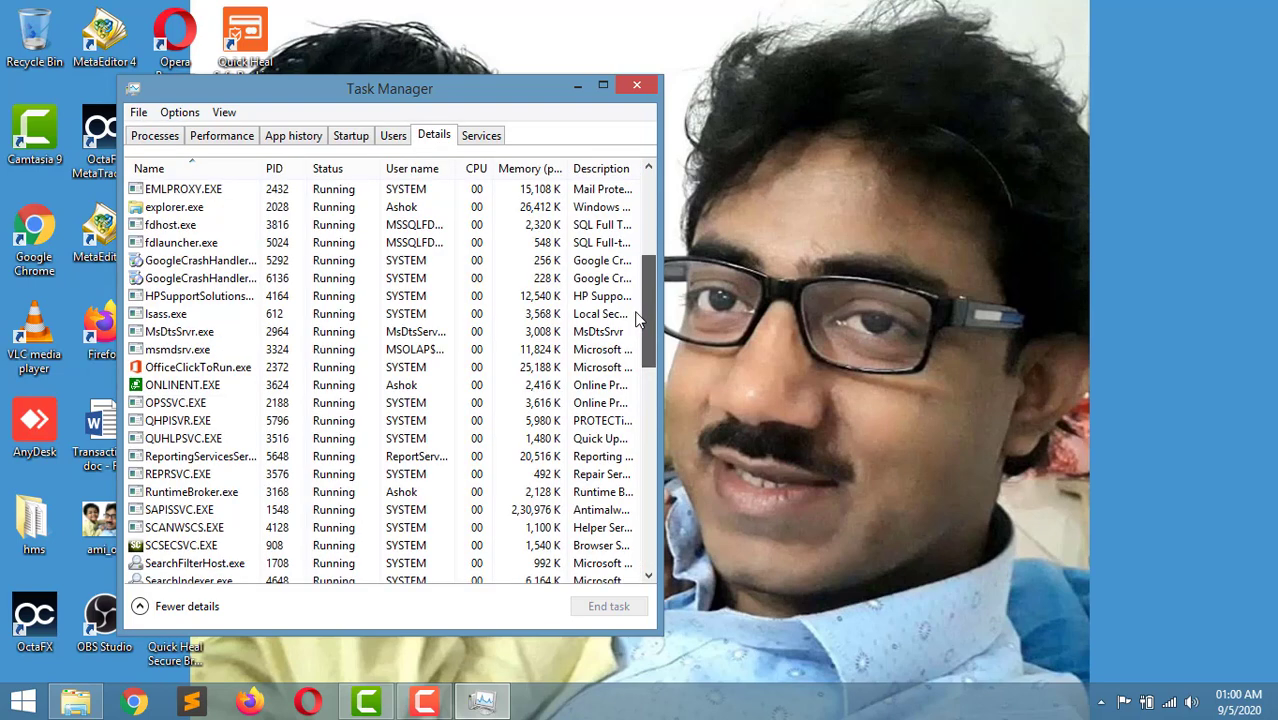
pyautogui.moveTo(638, 318); pyautogui.dragTo(628, 506)
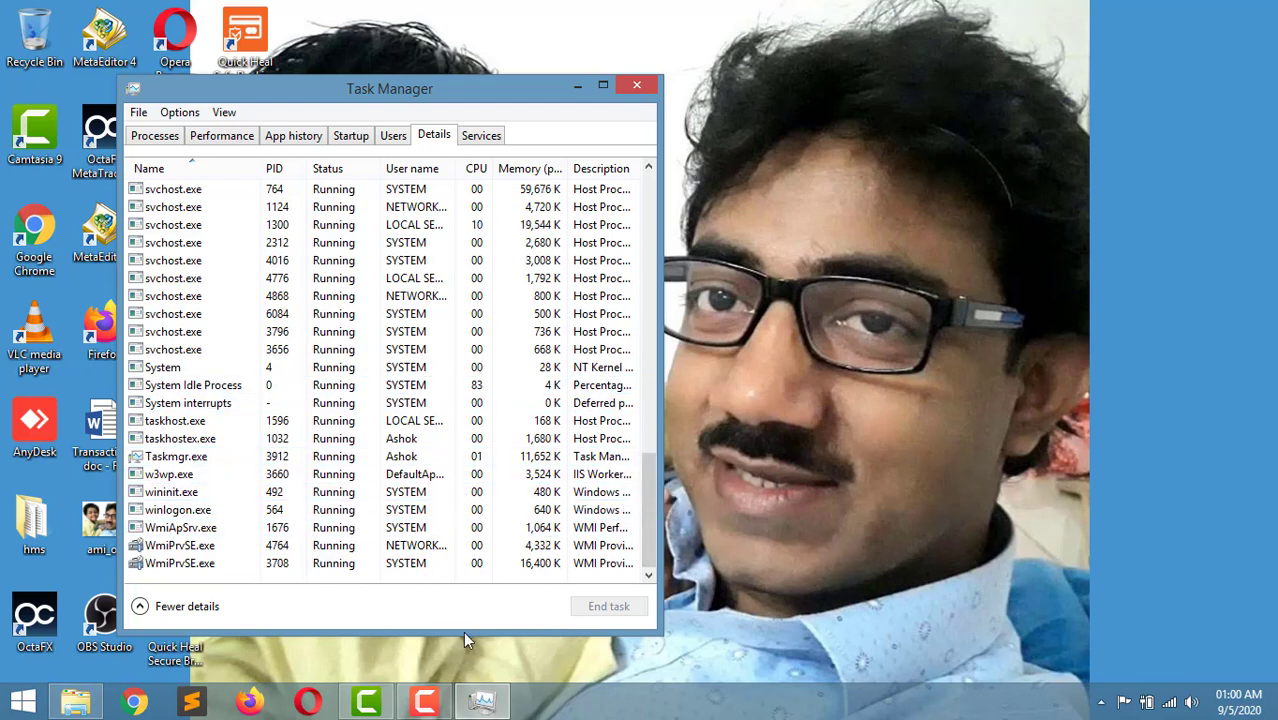
# - Browse to C:\Program Files (x86) and delete the Digital Communications folder
pyautogui.click(90, 696)
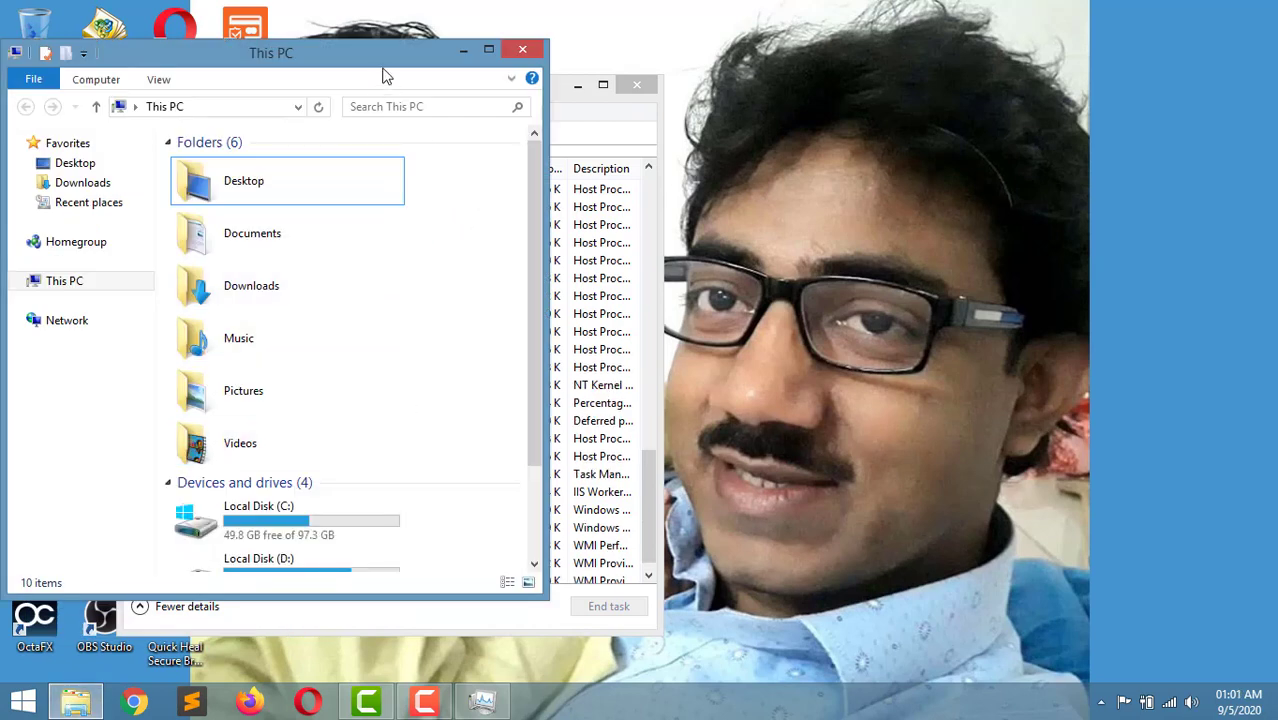
pyautogui.moveTo(380, 72); pyautogui.dragTo(819, 74)
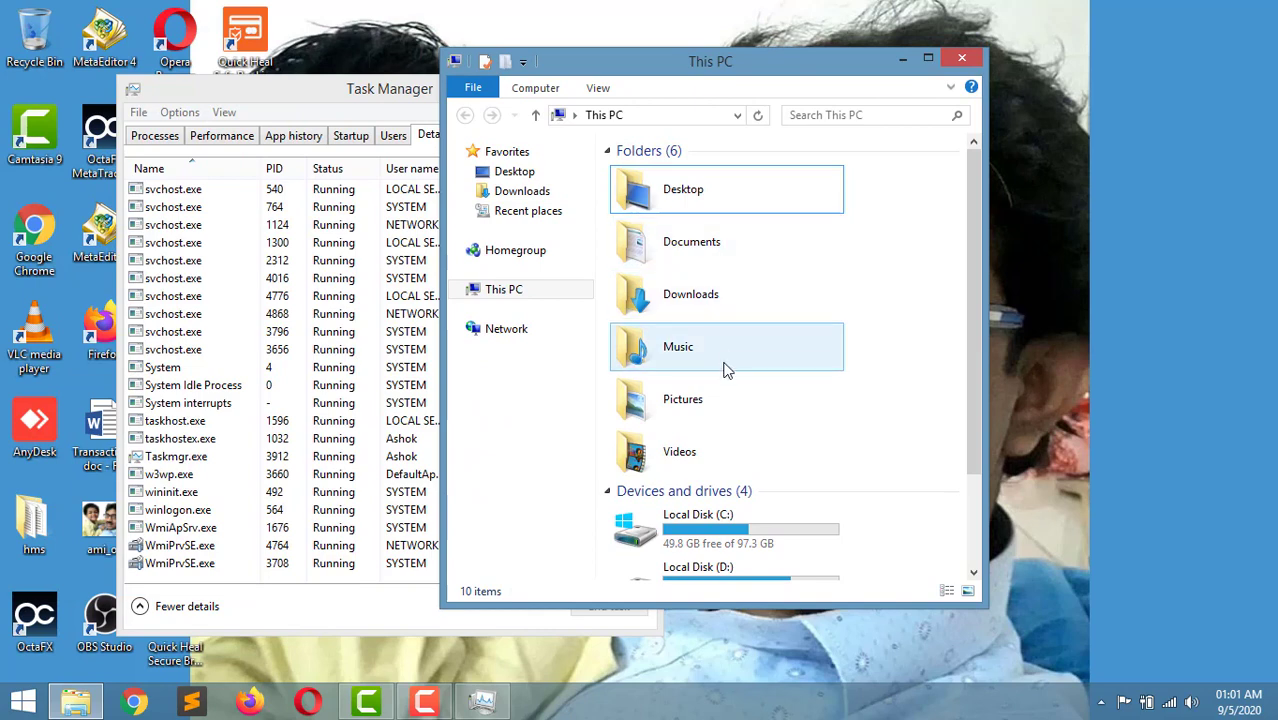
pyautogui.click(728, 530)
pyautogui.doubleClick(727, 526)
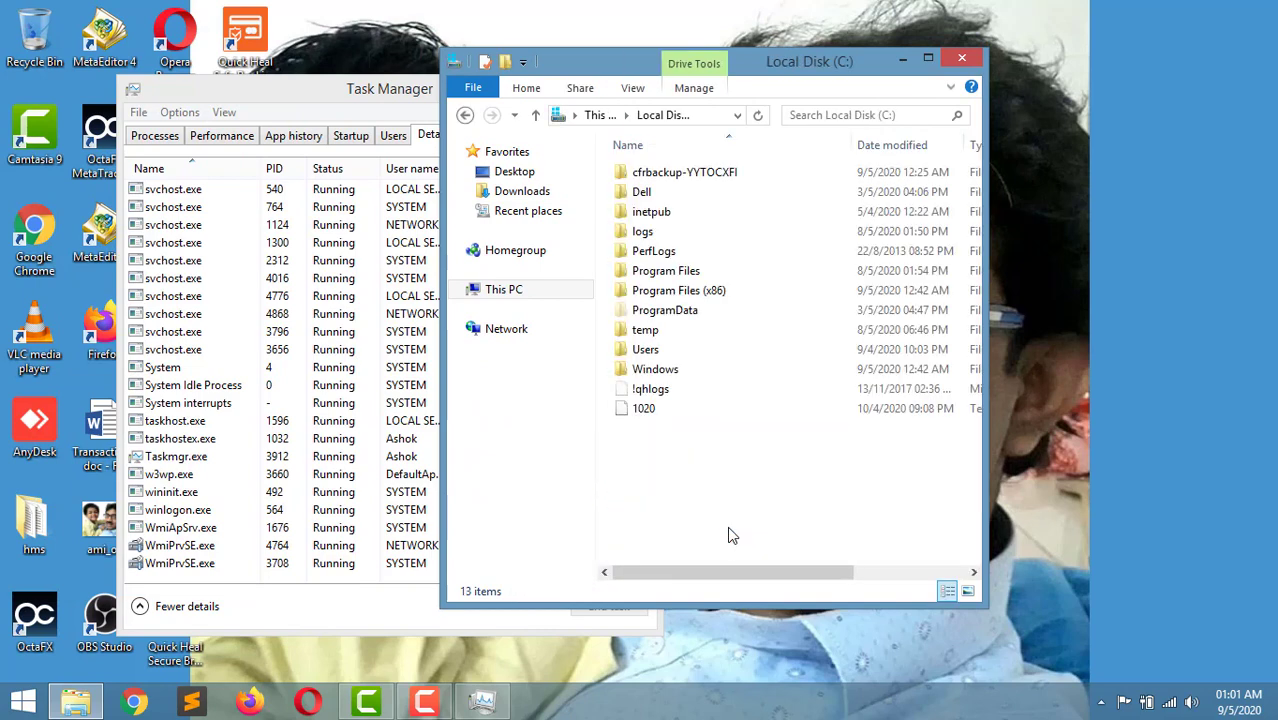
pyautogui.doubleClick(720, 292)
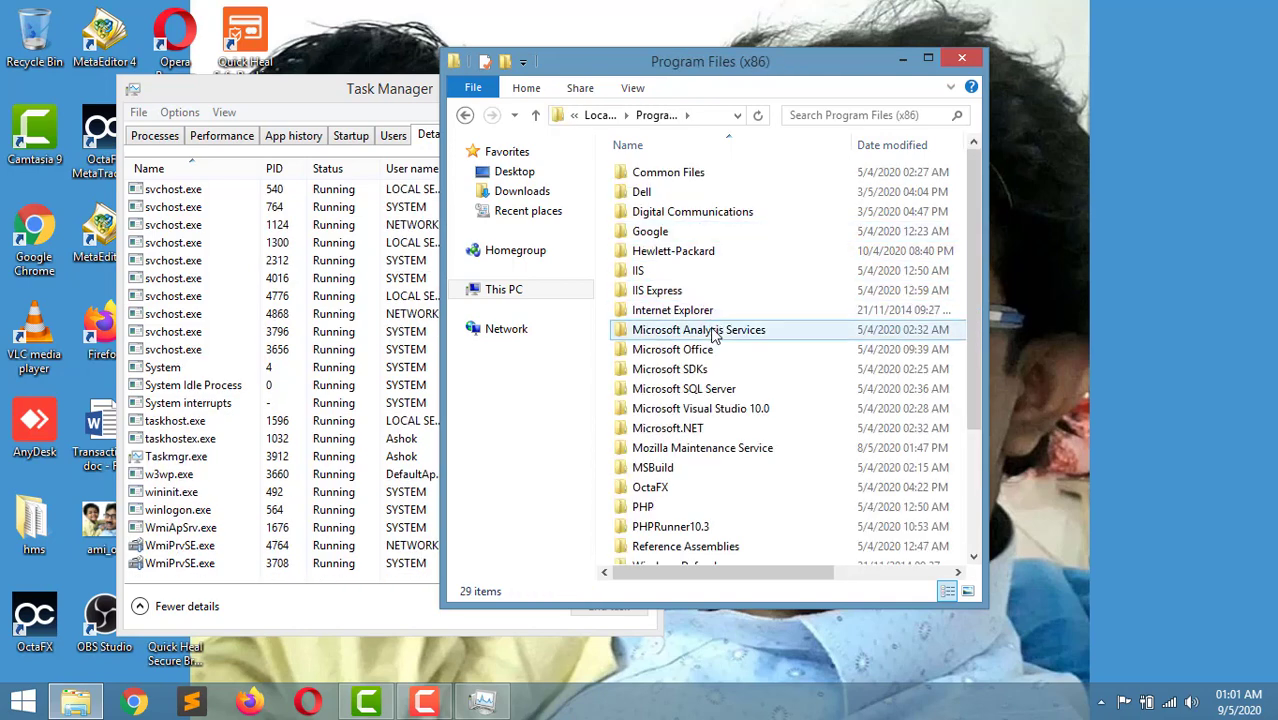
pyautogui.click(720, 216)
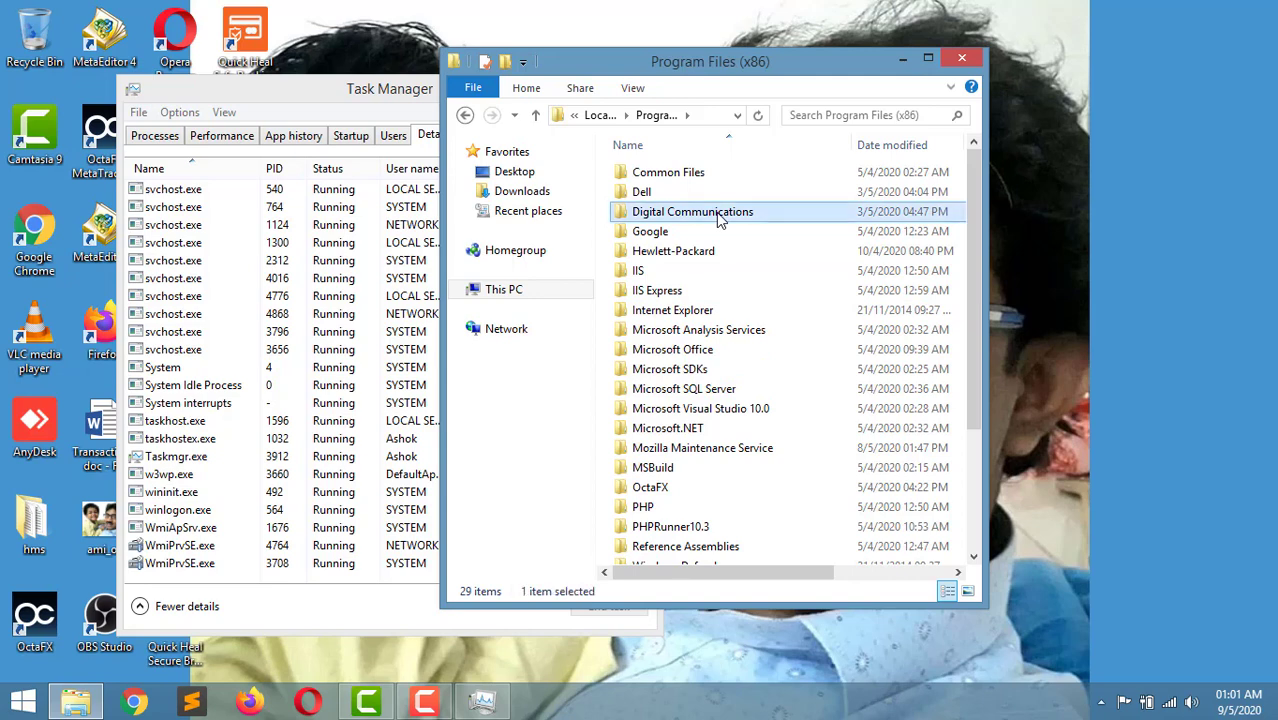
pyautogui.rightClick(720, 218)
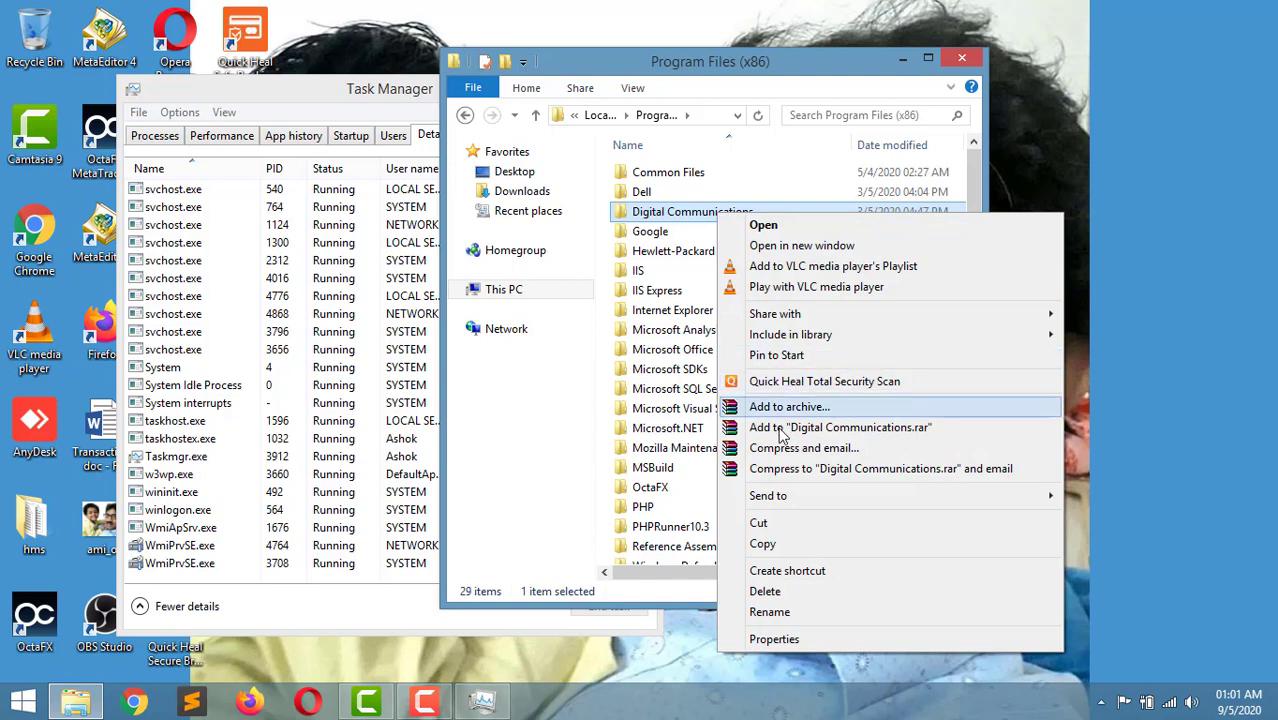
pyautogui.click(780, 596)
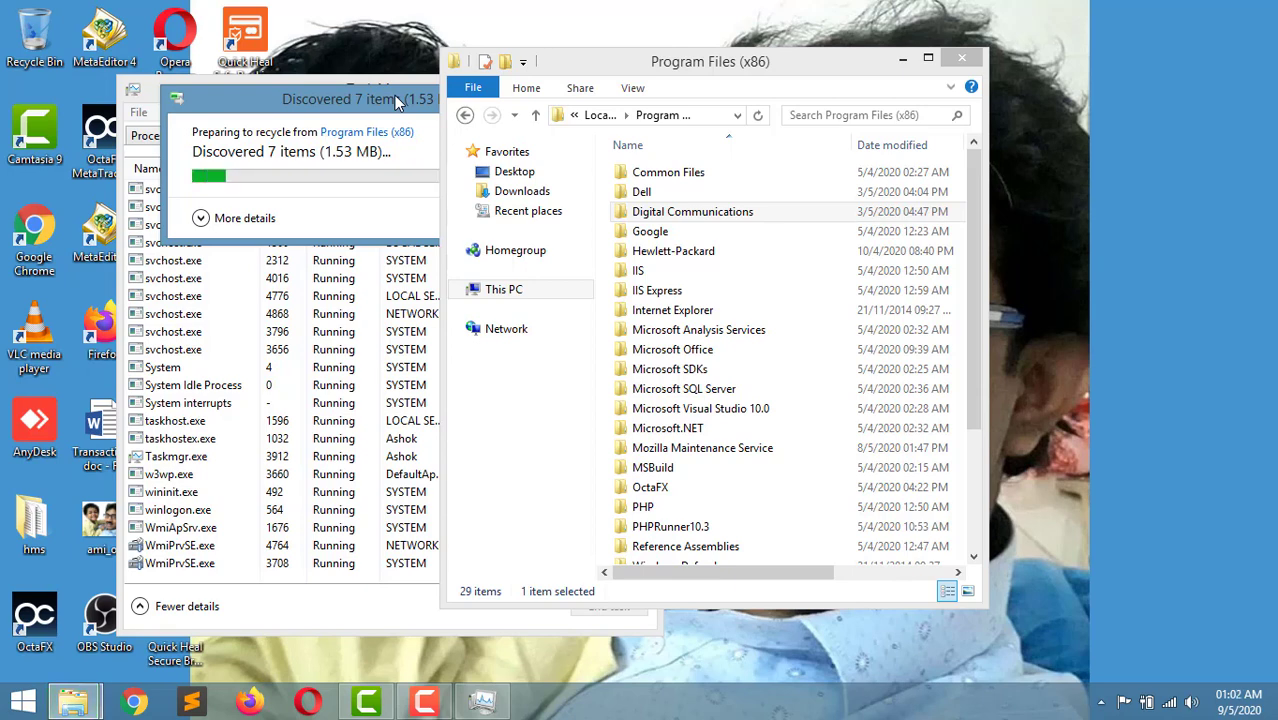
# - Move the Explorer window aside and show More details until Digital Communications finishes recycling
pyautogui.moveTo(686, 69); pyautogui.dragTo(820, 59)
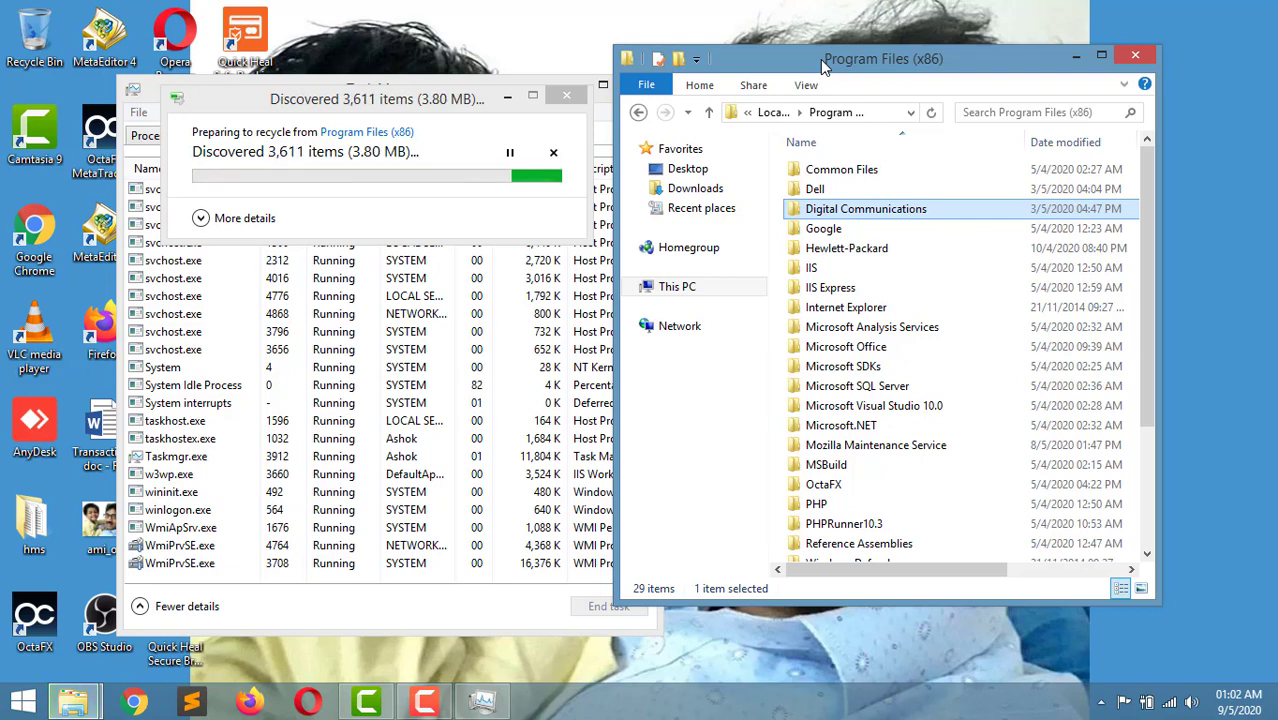
pyautogui.click(202, 220)
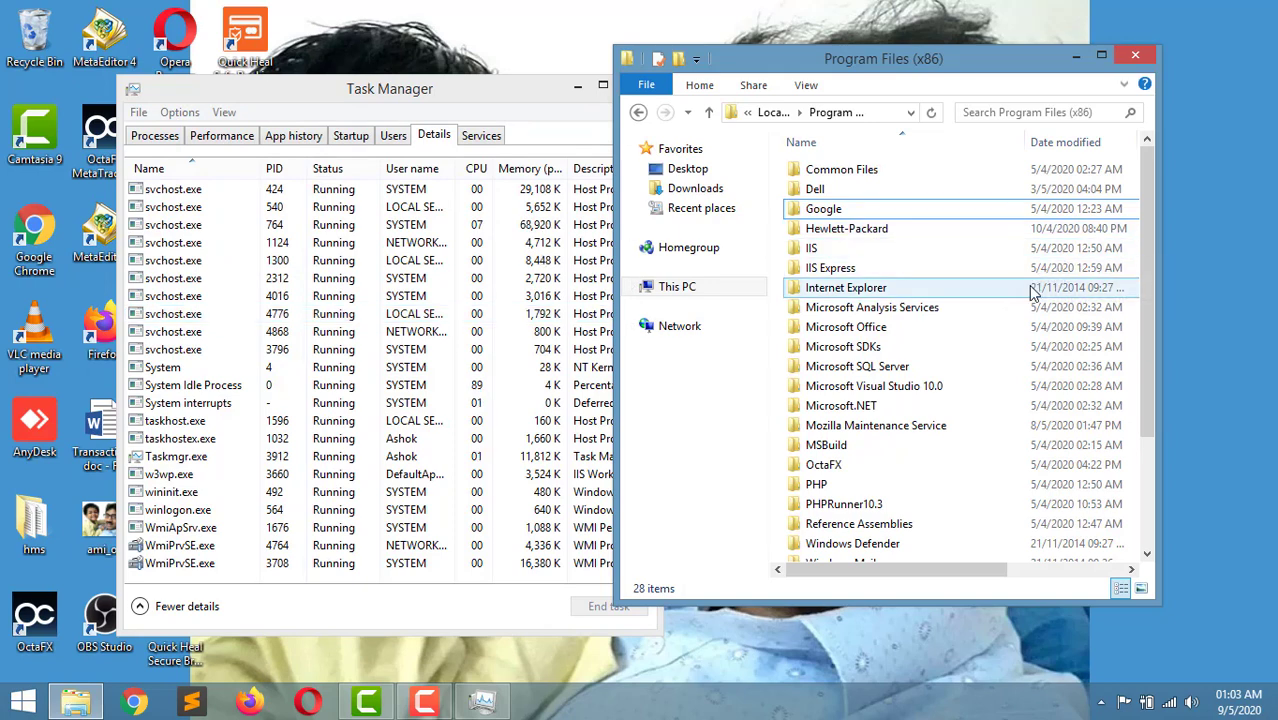
# - Go up to This PC and open Local Disk (C:) > ProgramData
pyautogui.moveTo(1143, 307); pyautogui.dragTo(1141, 235)
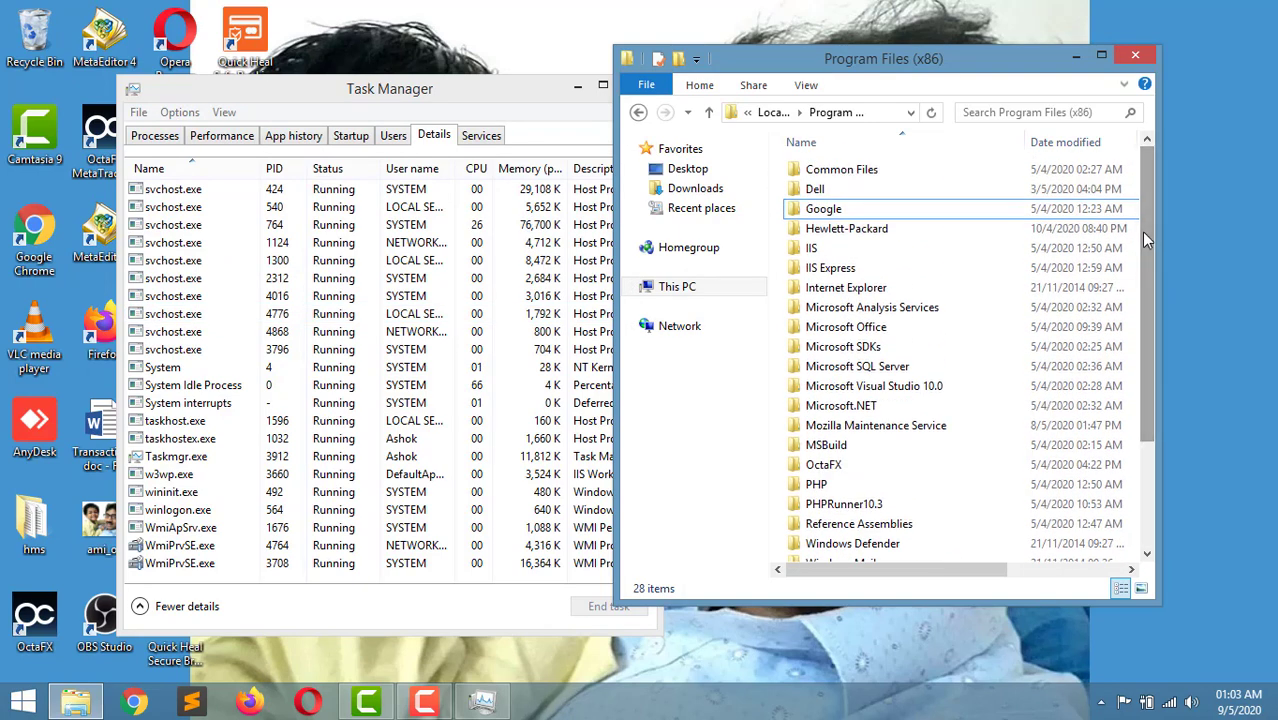
pyautogui.click(709, 113)
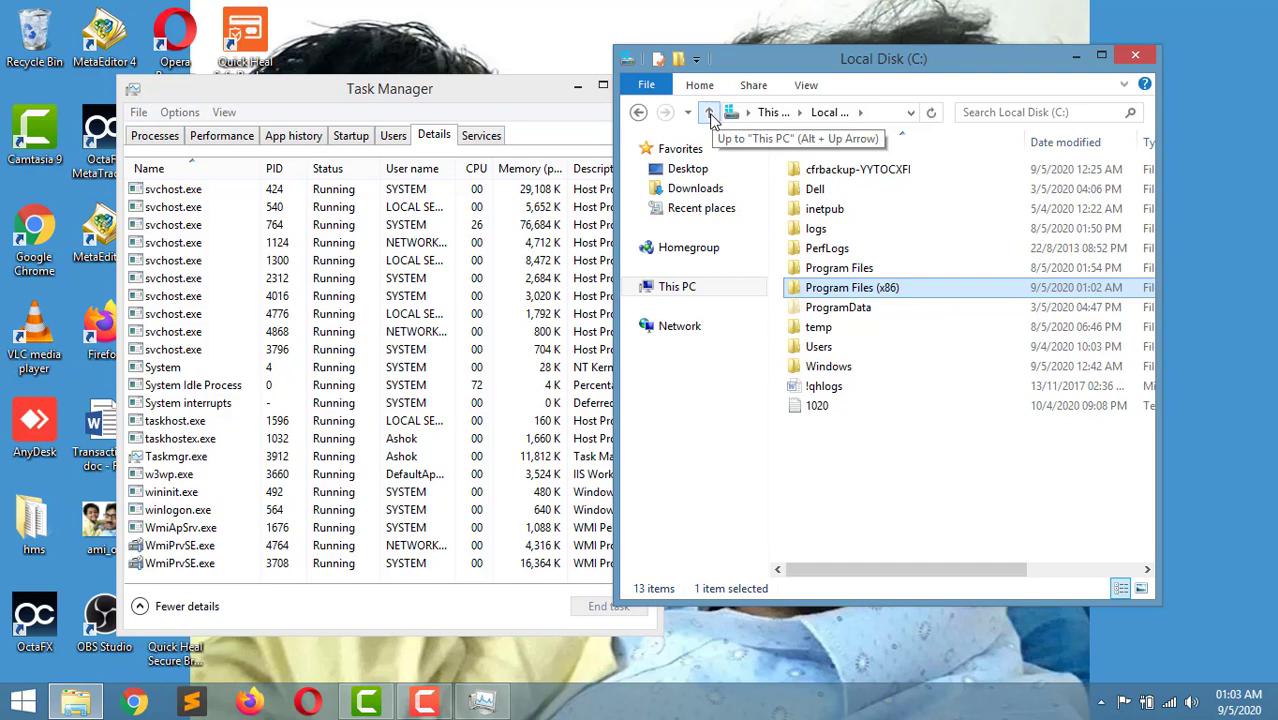
pyautogui.click(709, 113)
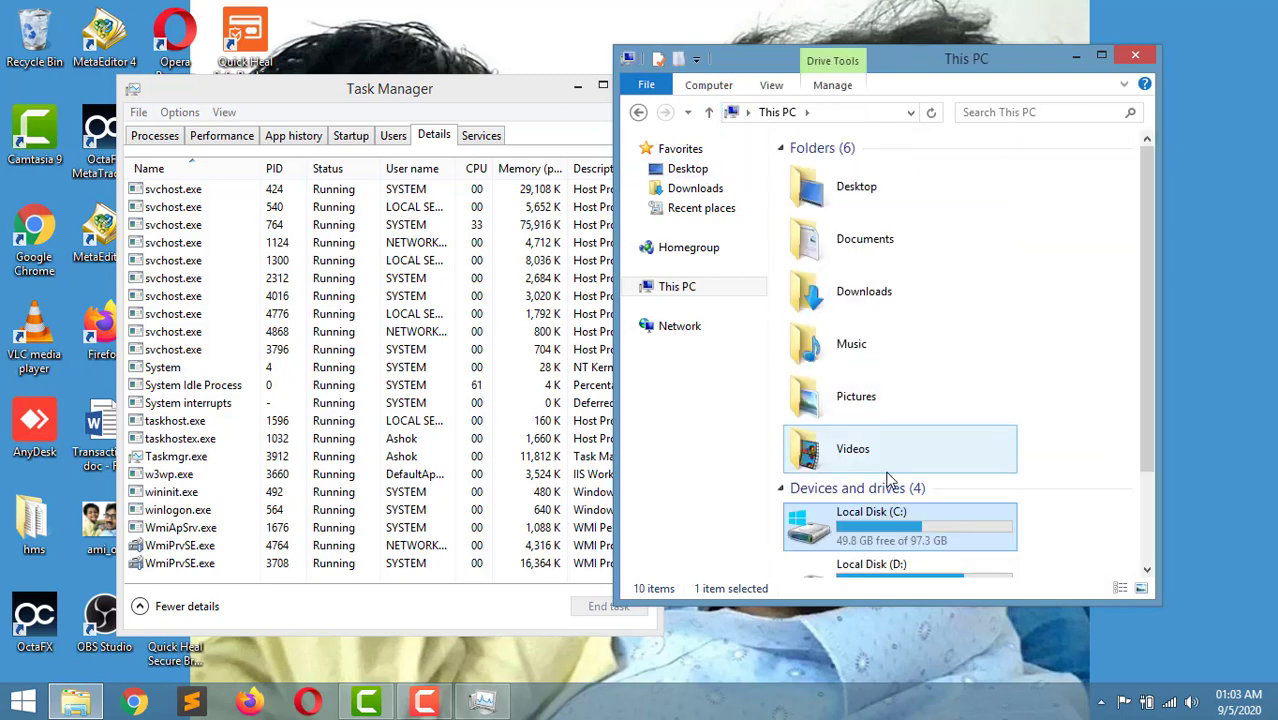
pyautogui.doubleClick(883, 515)
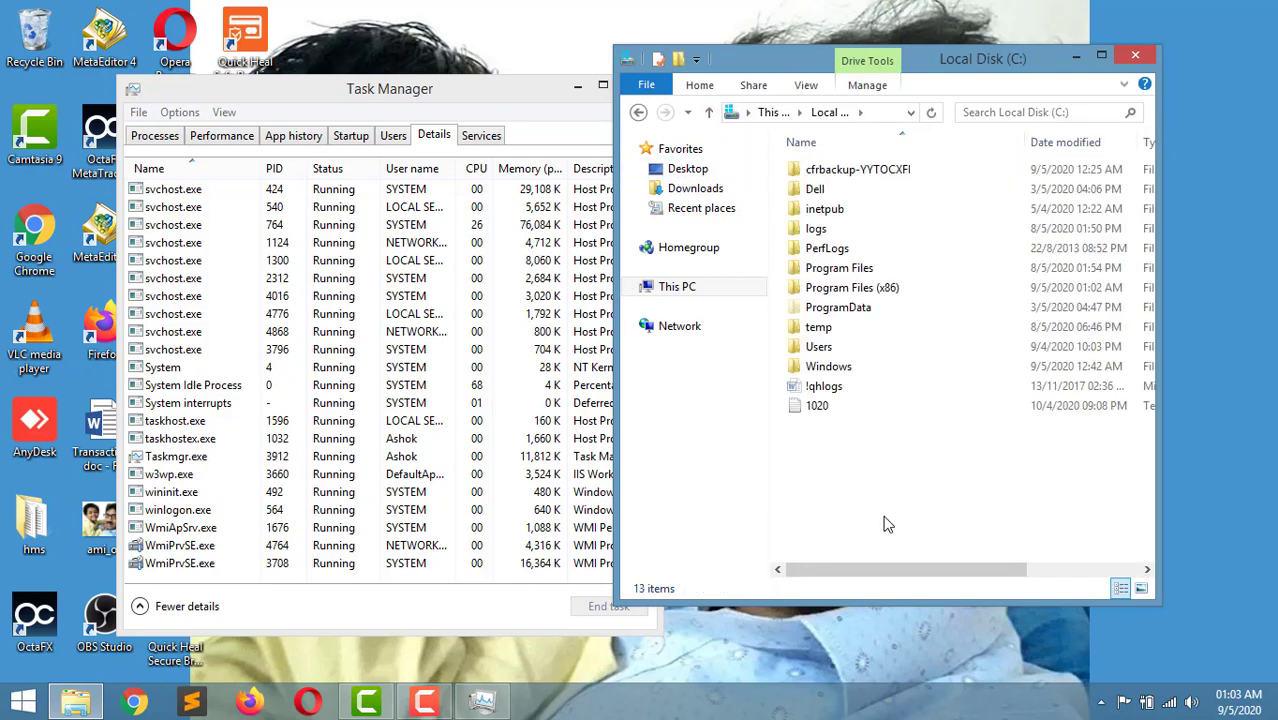
pyautogui.doubleClick(840, 308)
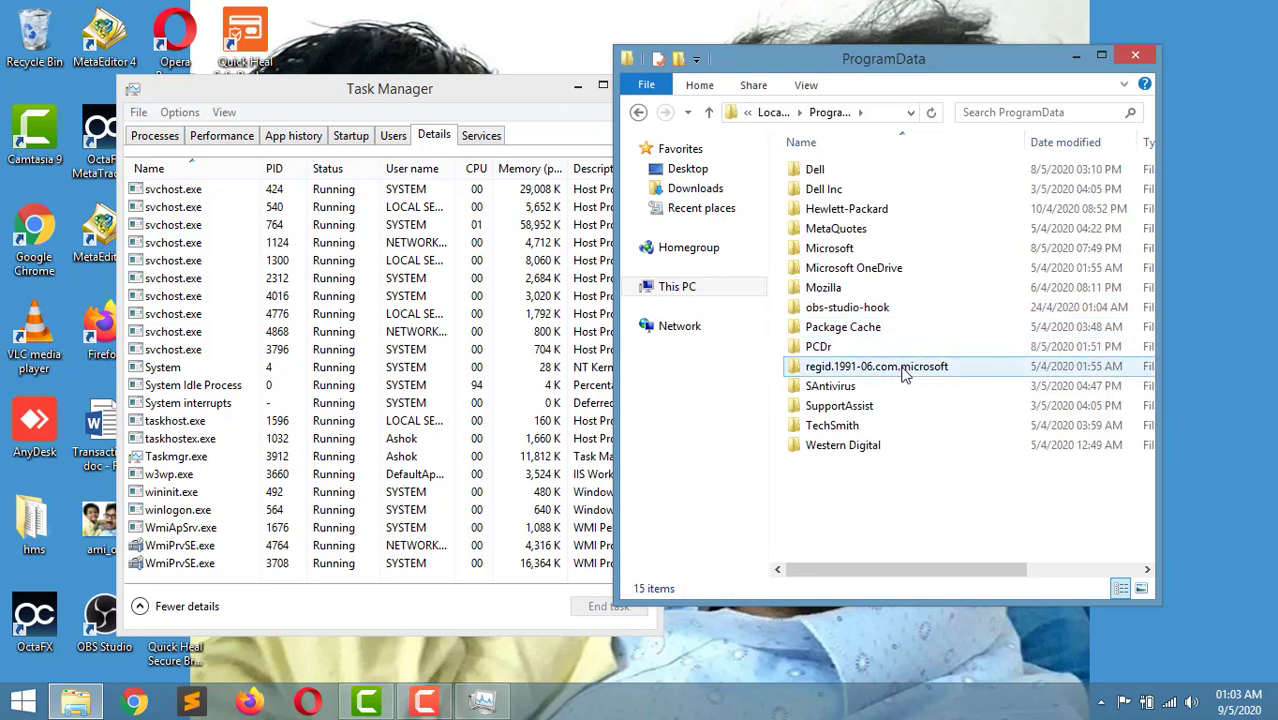
# - Delete the SAntivirus folder from ProgramData
pyautogui.click(862, 392)
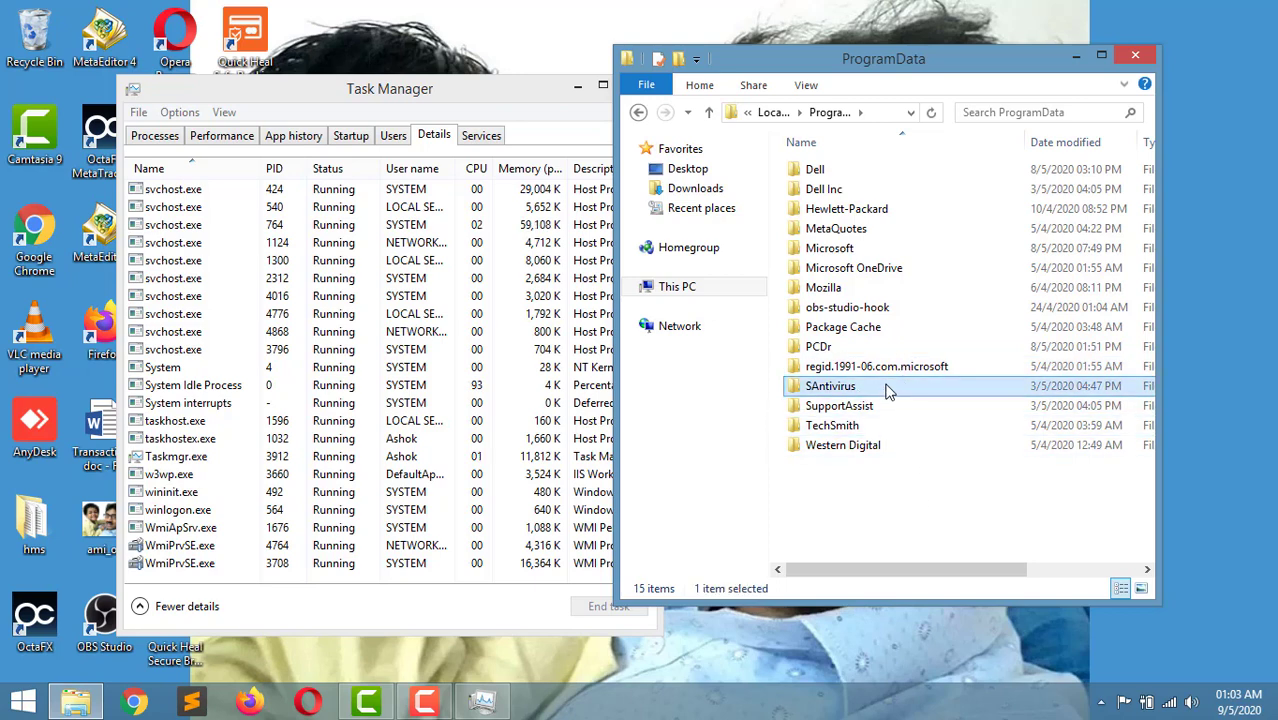
pyautogui.rightClick(889, 392)
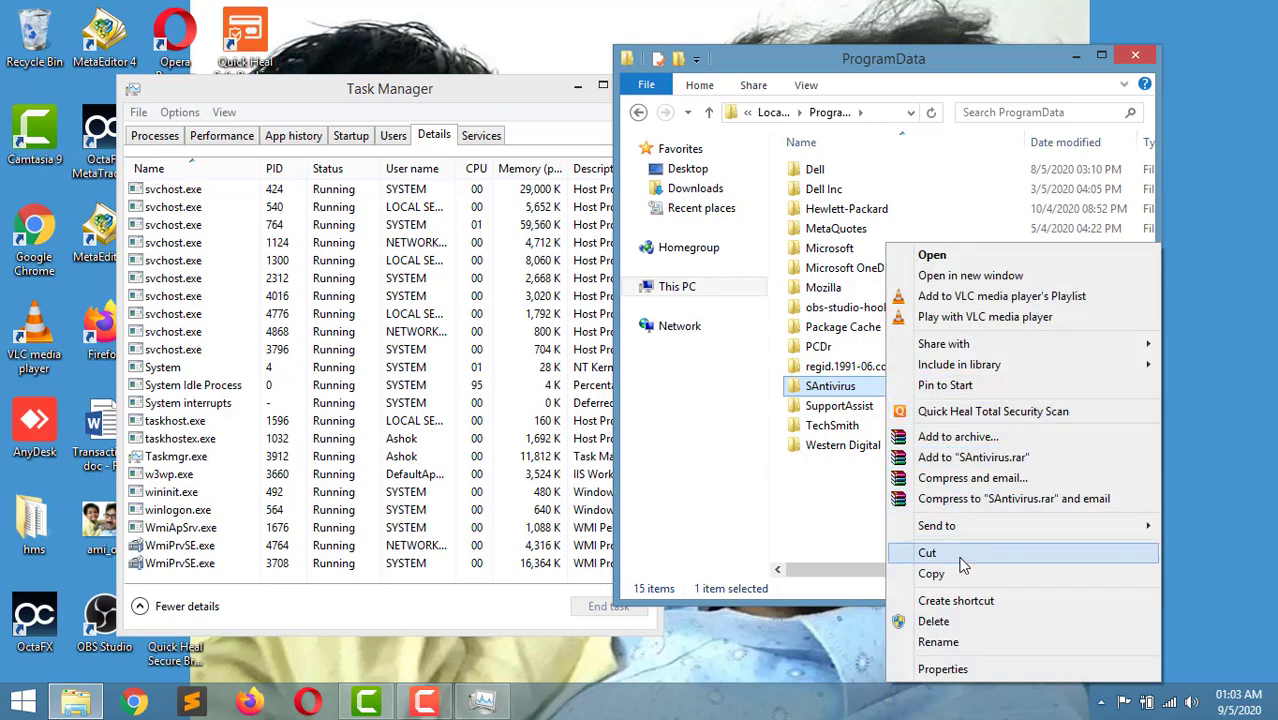
pyautogui.click(933, 621)
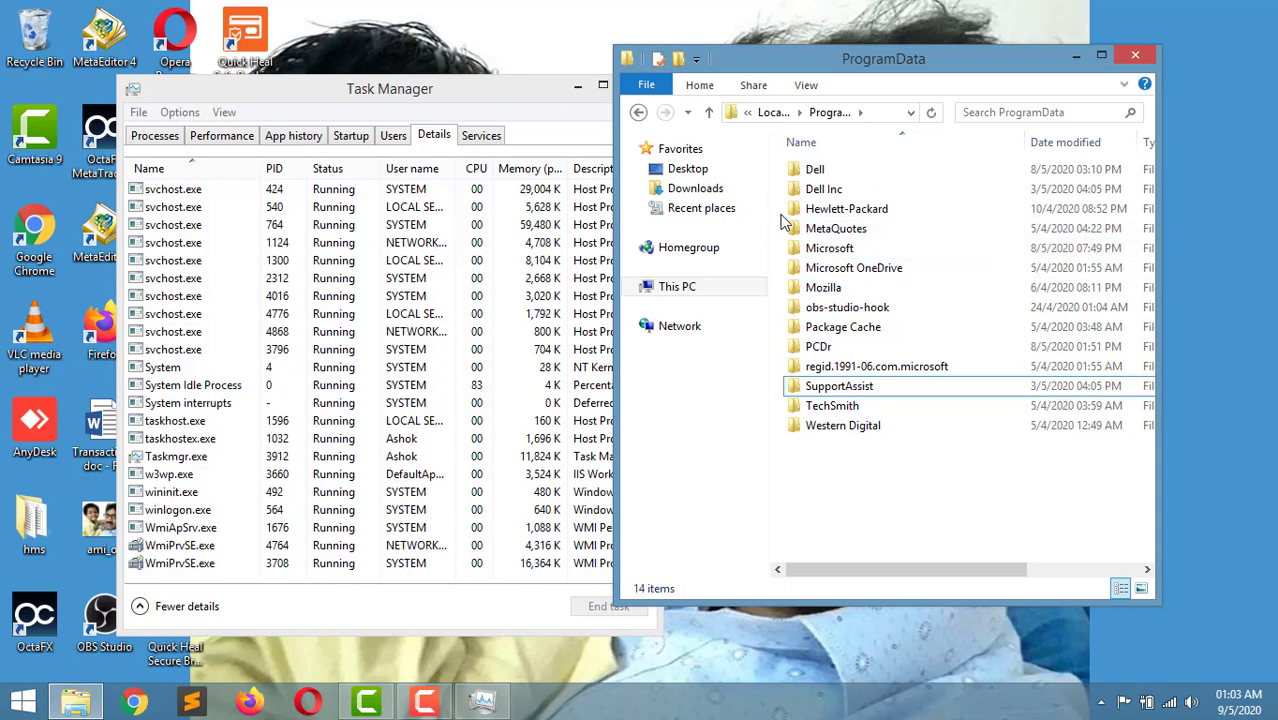
# - Select Digital Communications and SAntivirus in the Recycle Bin and permanently delete both, confirming Yes
pyautogui.doubleClick(42, 42)
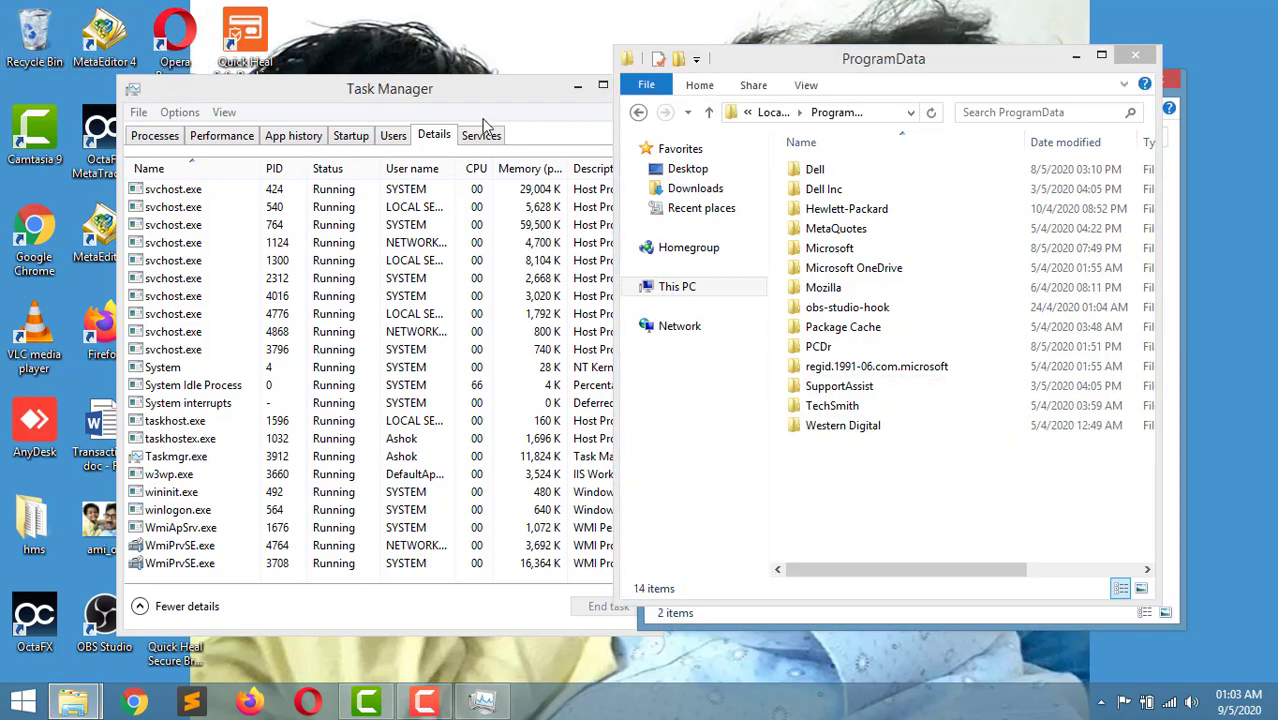
pyautogui.moveTo(934, 55); pyautogui.dragTo(537, 112)
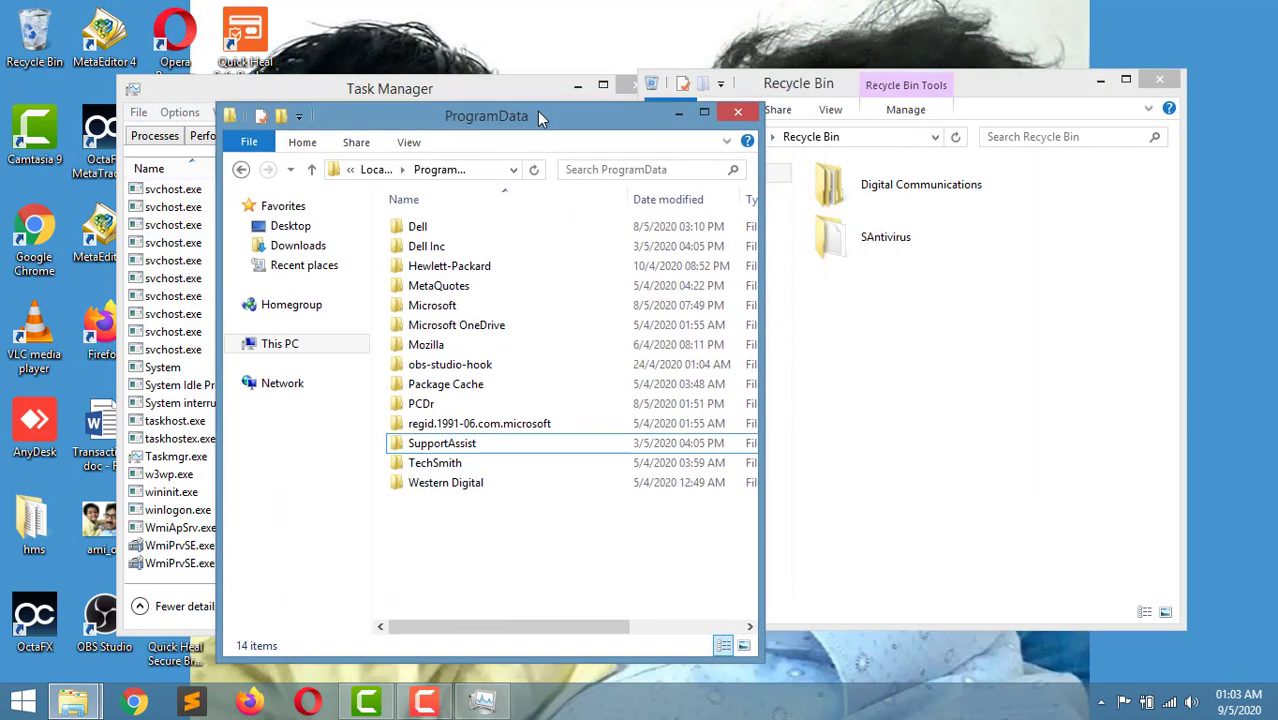
pyautogui.click(1010, 78)
pyautogui.moveTo(948, 294); pyautogui.dragTo(857, 180)
pyautogui.rightClick(857, 180)
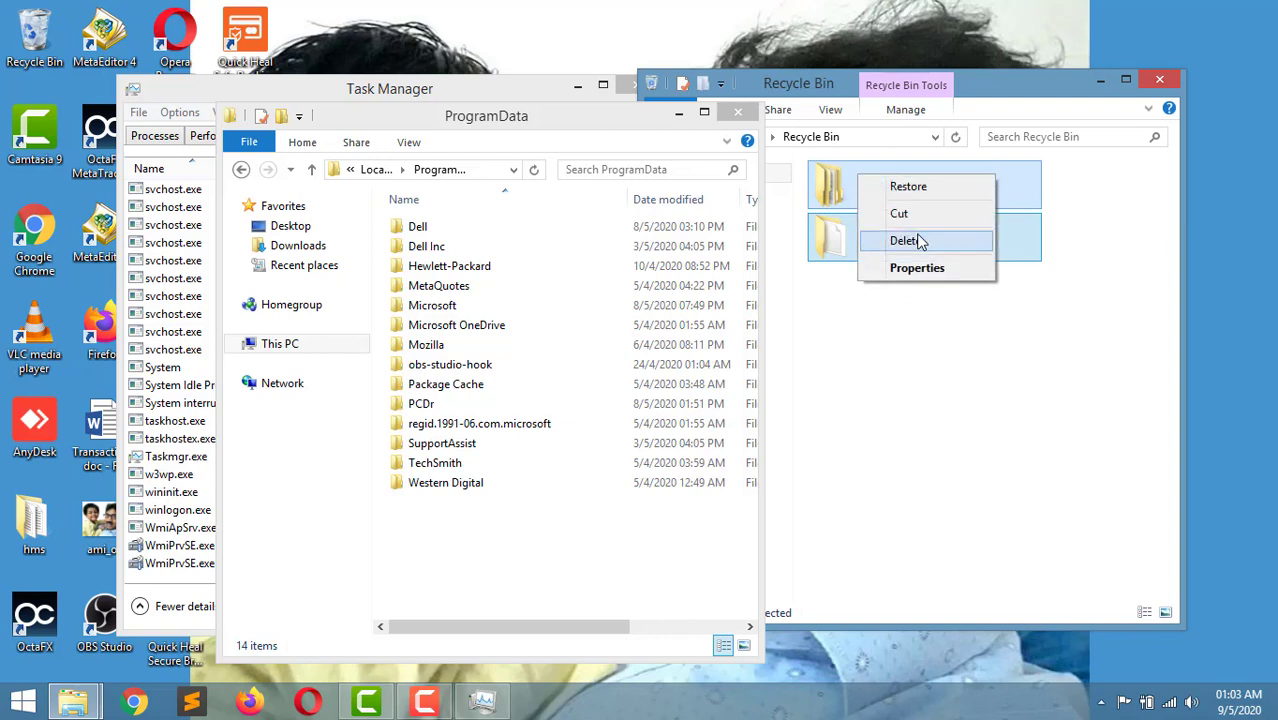
pyautogui.click(905, 241)
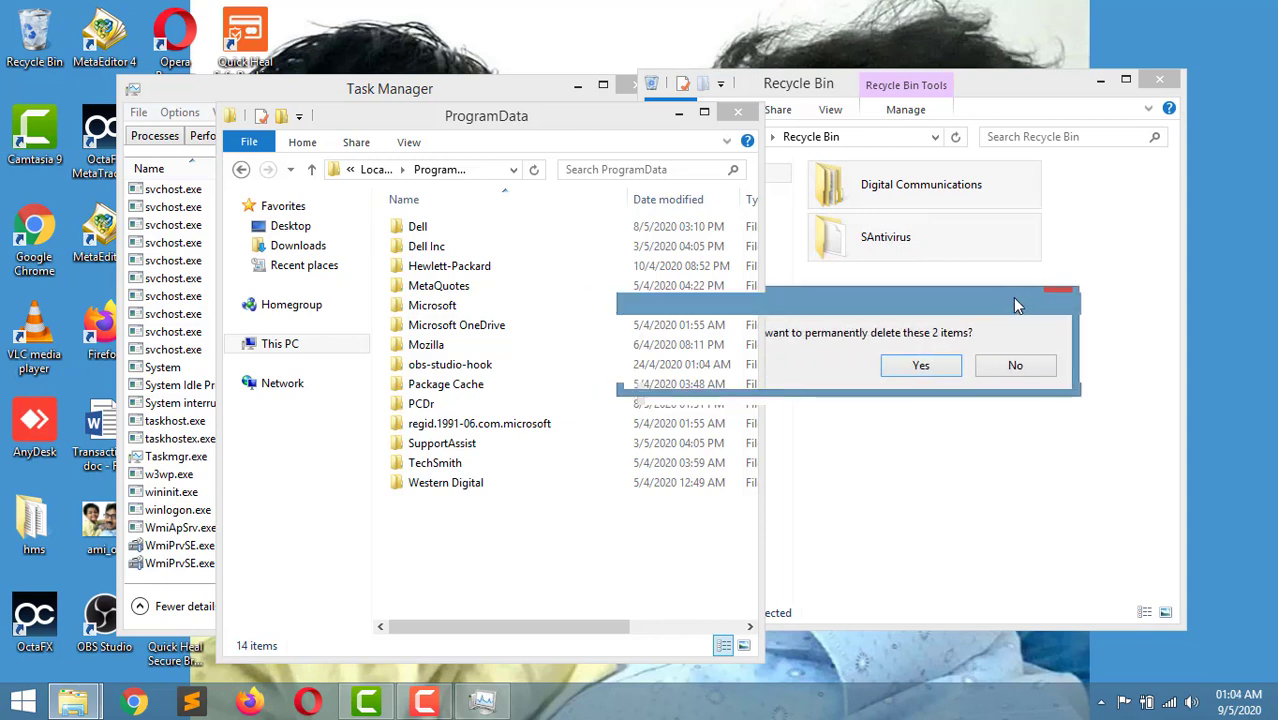
pyautogui.moveTo(1053, 305); pyautogui.dragTo(1115, 316)
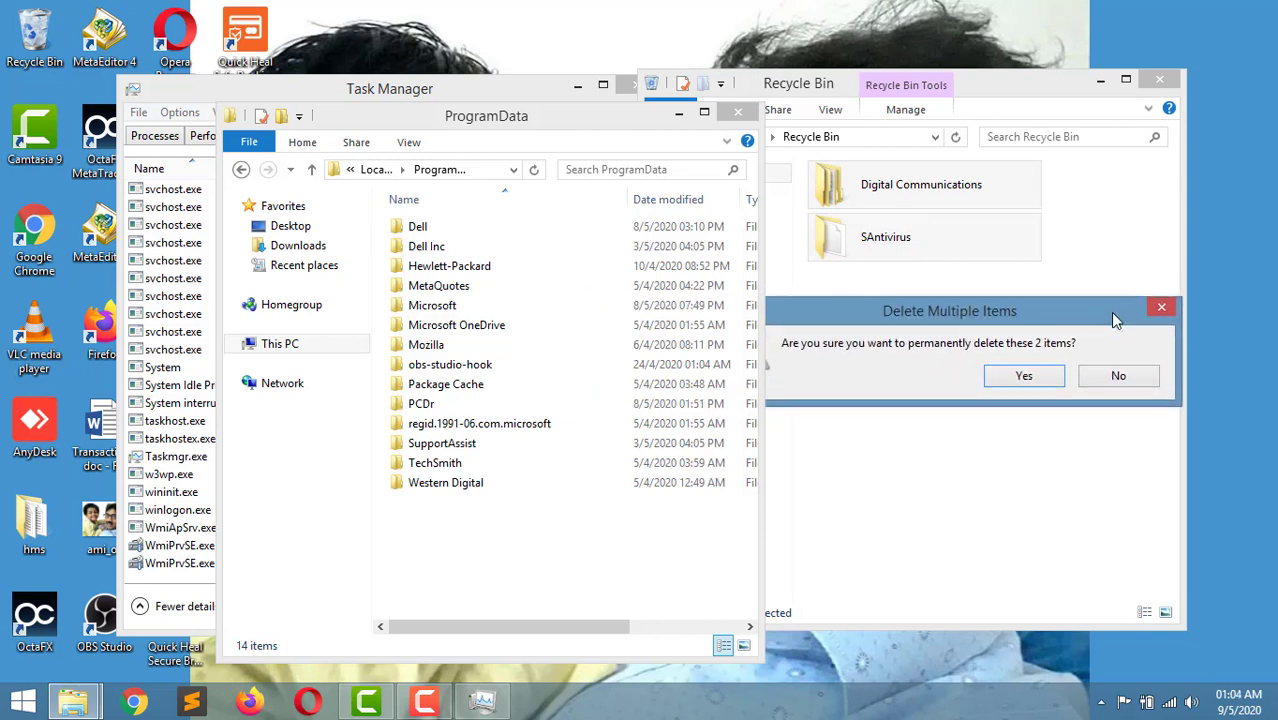
pyautogui.click(1025, 376)
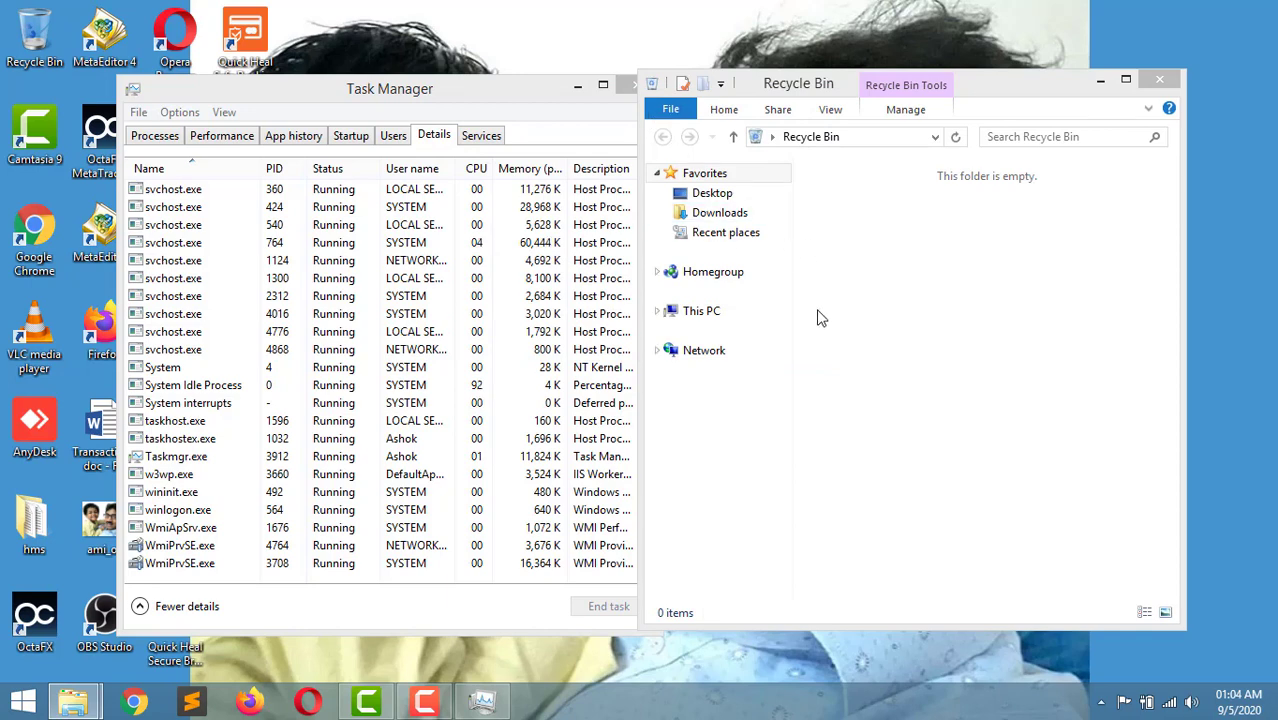
# - Widen the This PC window, then browse Local Disk (C:) into the Users folder
pyautogui.click(711, 318)
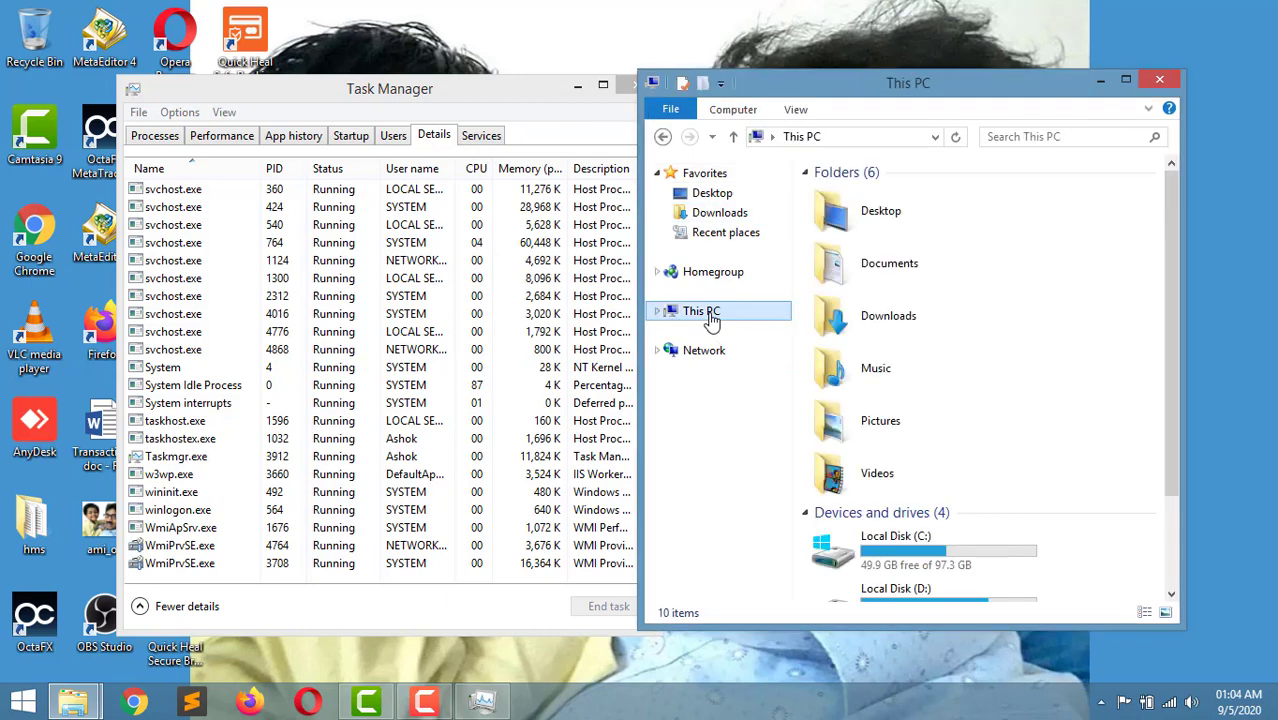
pyautogui.moveTo(640, 351); pyautogui.dragTo(168, 364)
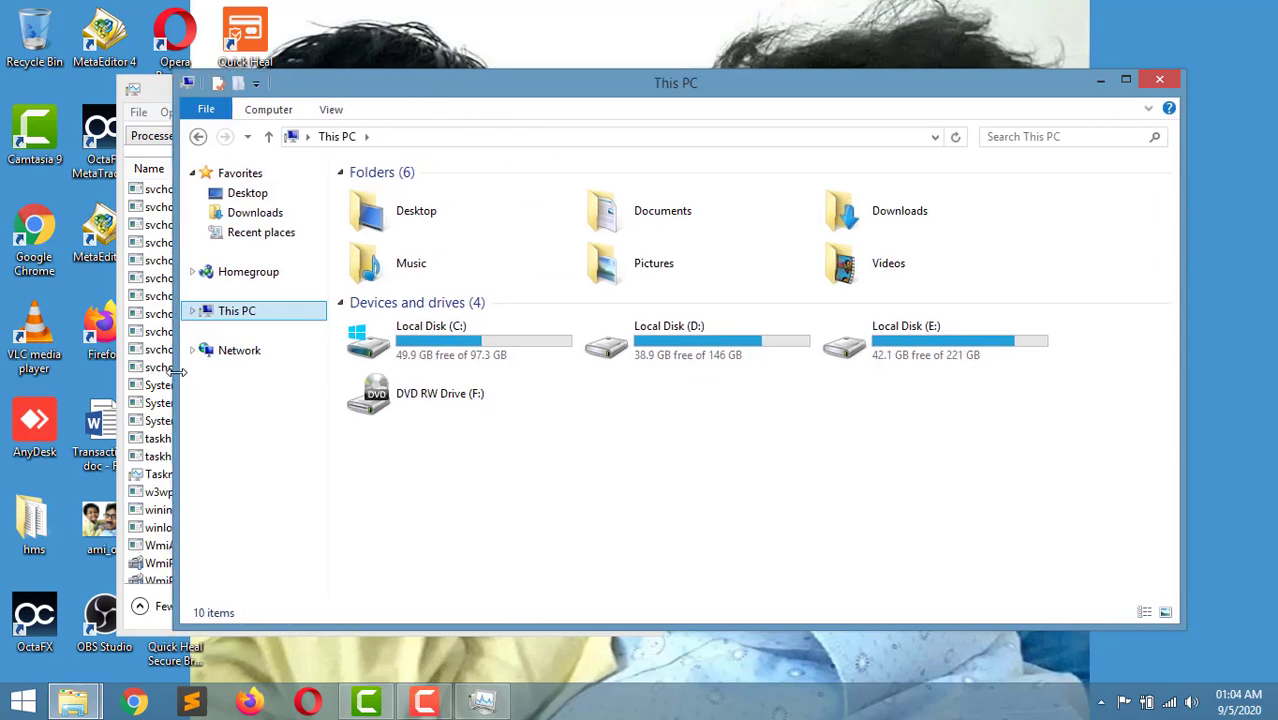
pyautogui.doubleClick(450, 332)
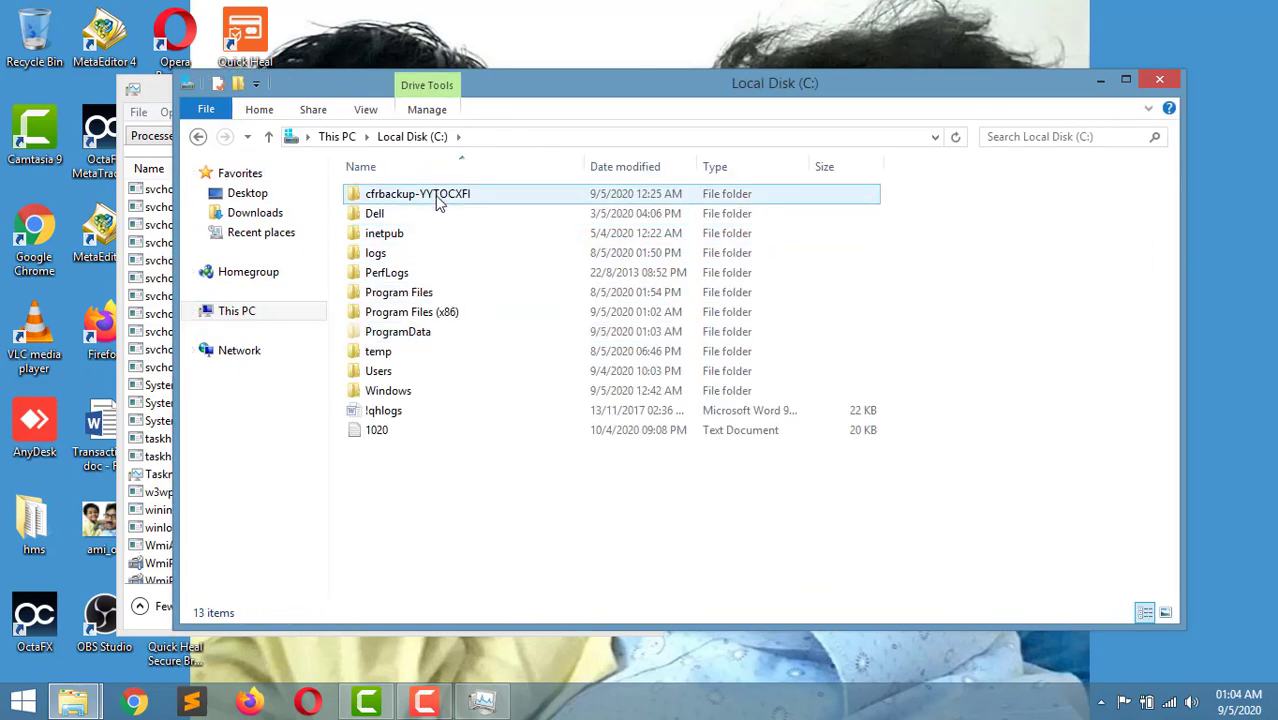
pyautogui.doubleClick(430, 316)
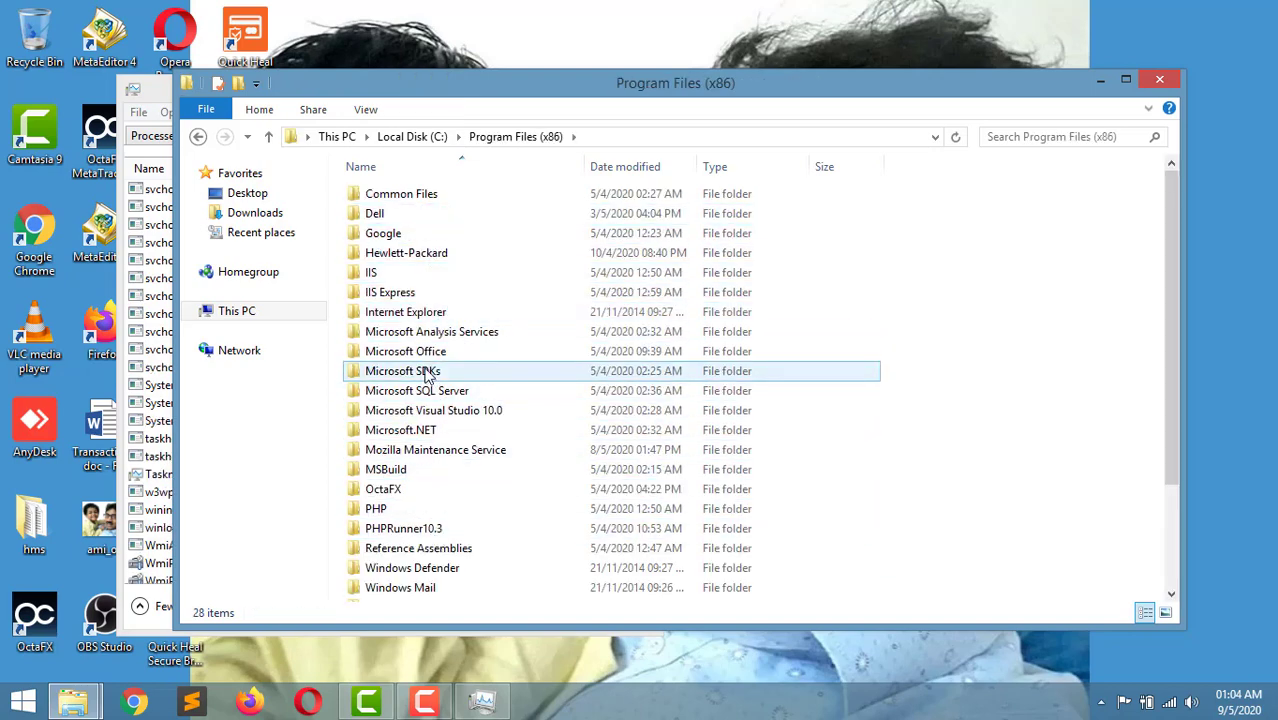
pyautogui.click(269, 138)
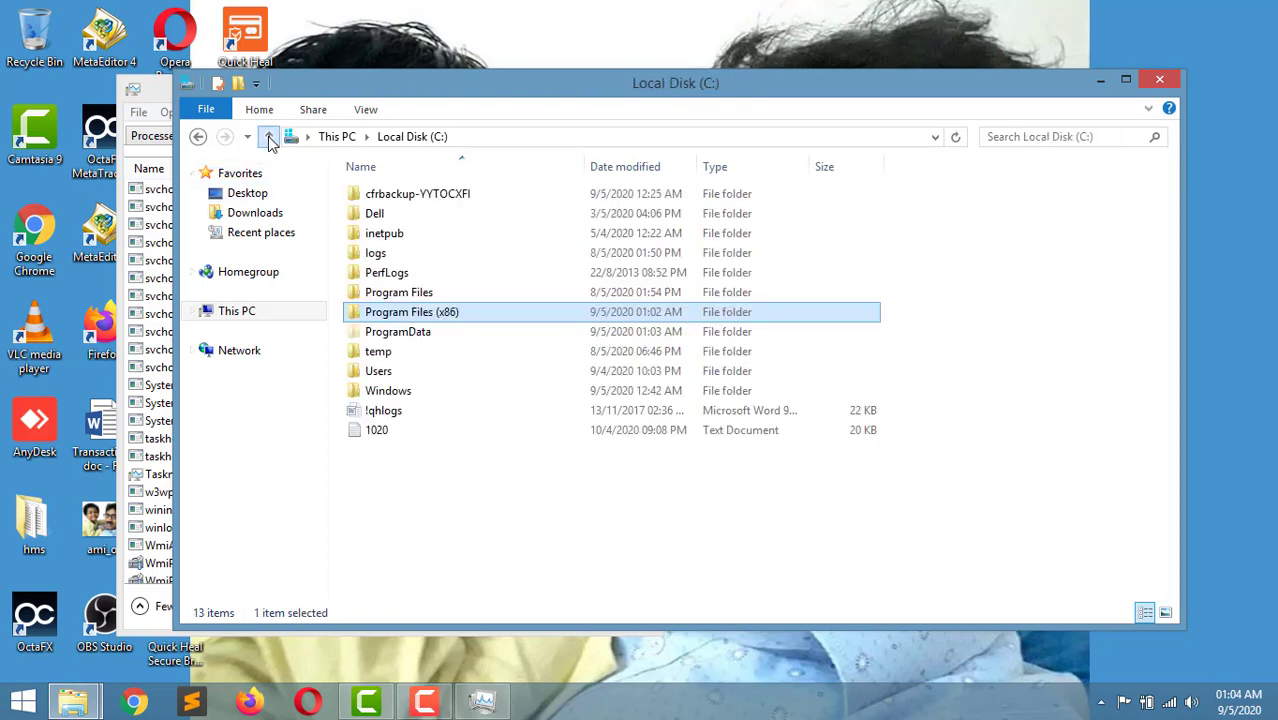
pyautogui.doubleClick(378, 371)
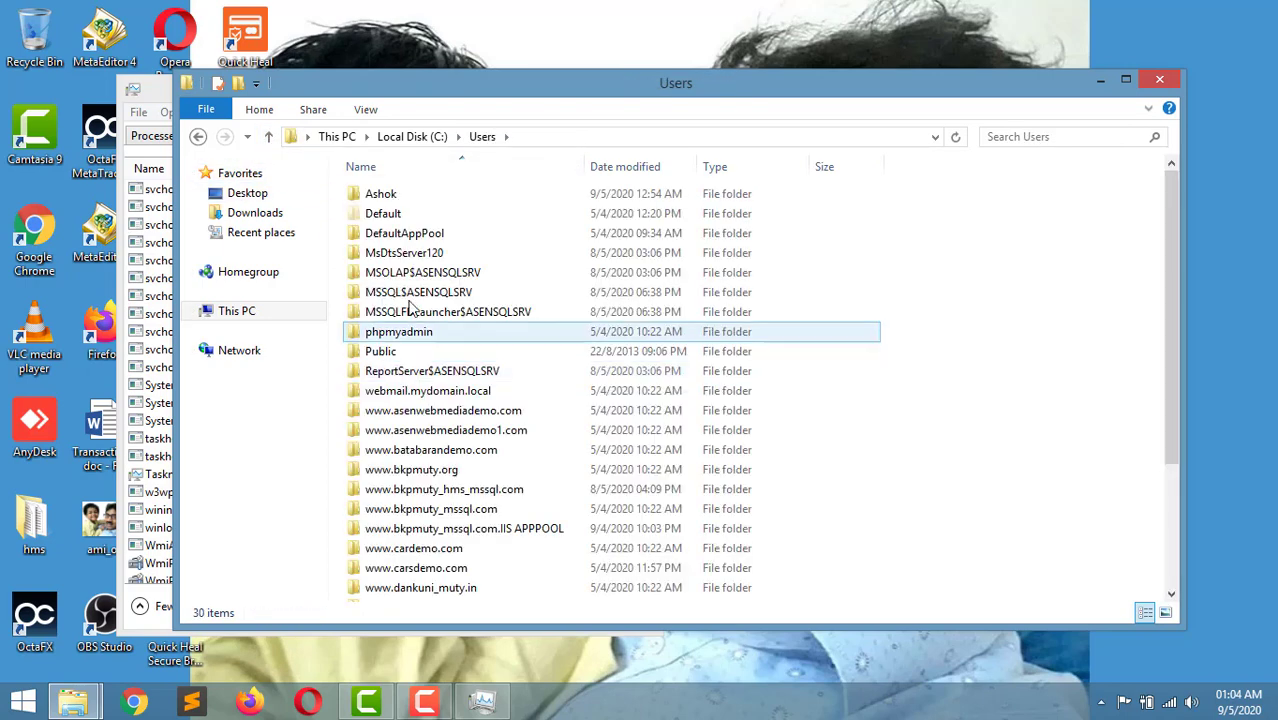
# - Navigate into the user profile's AppData > Roaming and select the santivirusclient folder
pyautogui.doubleClick(425, 201)
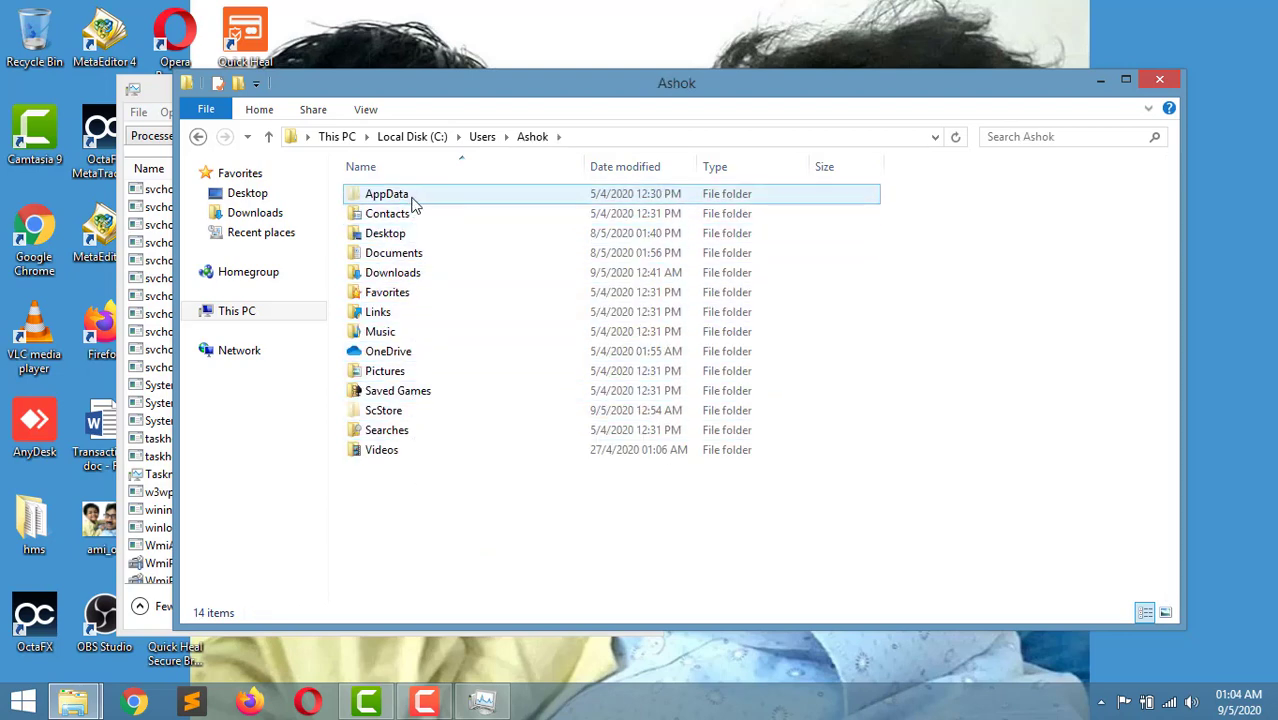
pyautogui.doubleClick(414, 197)
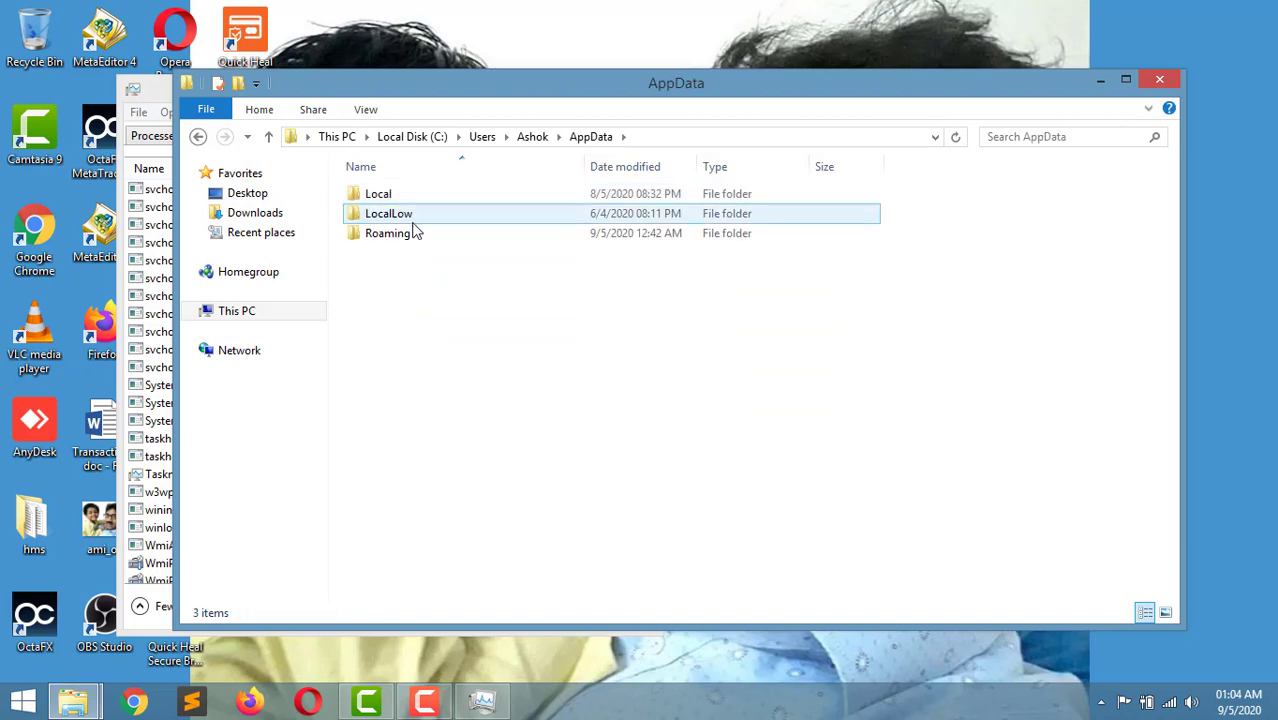
pyautogui.doubleClick(414, 236)
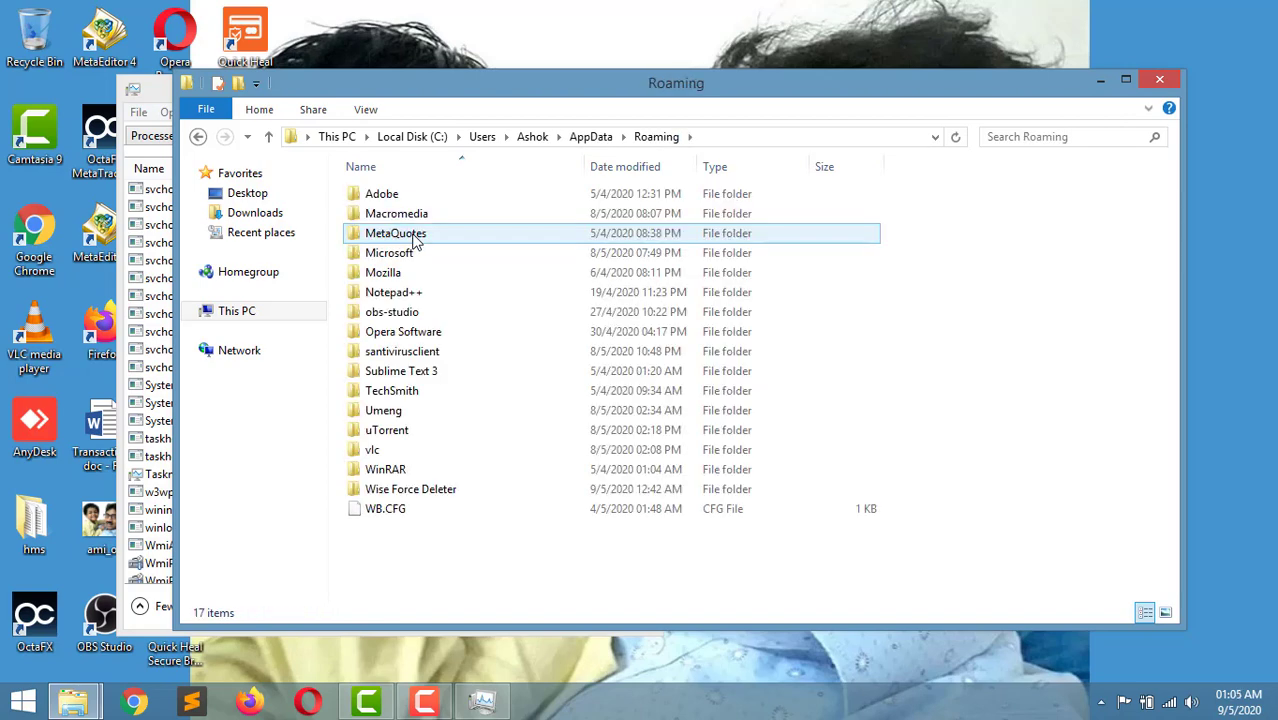
pyautogui.click(432, 358)
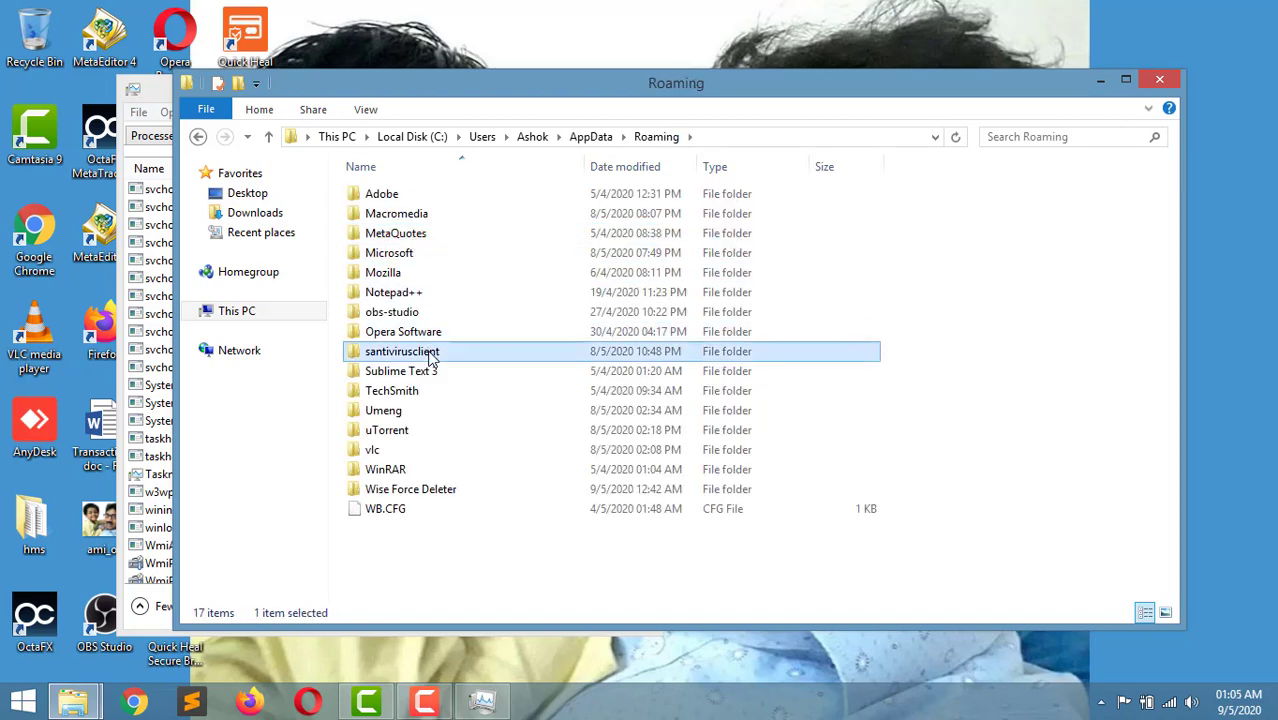
# - Delete the santivirusclient folder from Roaming and go up to AppData
pyautogui.rightClick(558, 357)
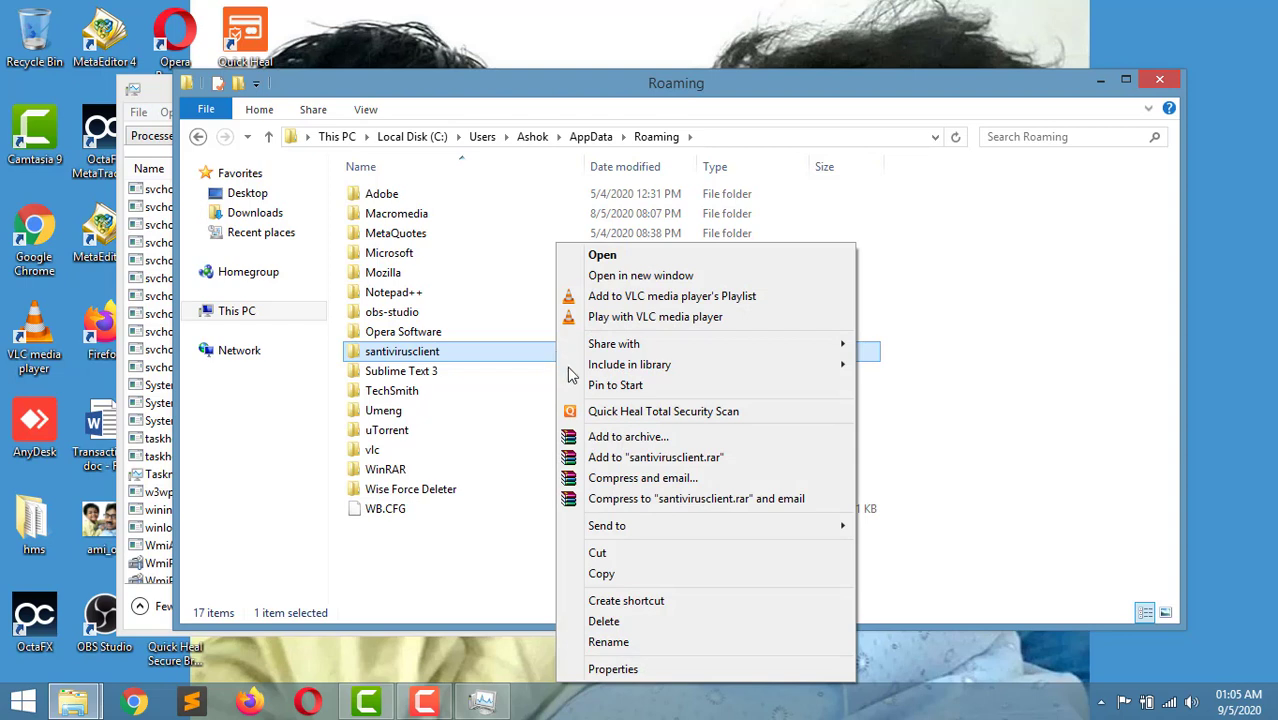
pyautogui.click(605, 621)
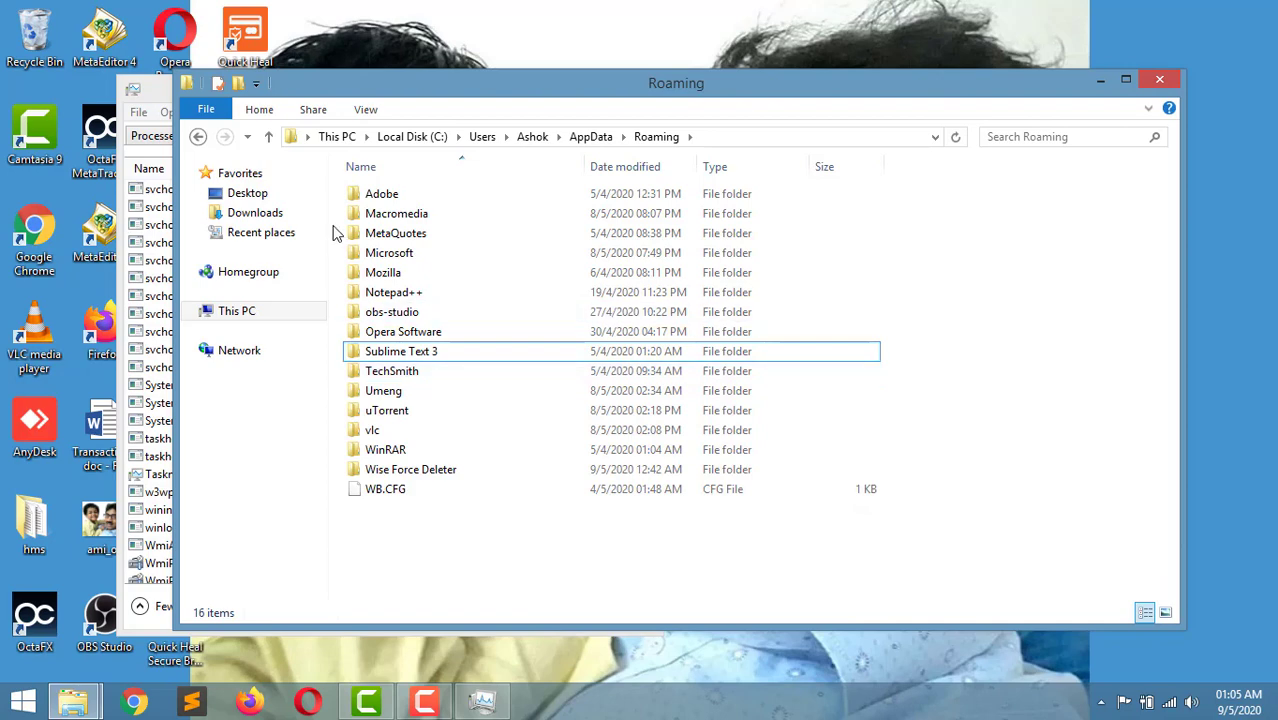
pyautogui.click(270, 137)
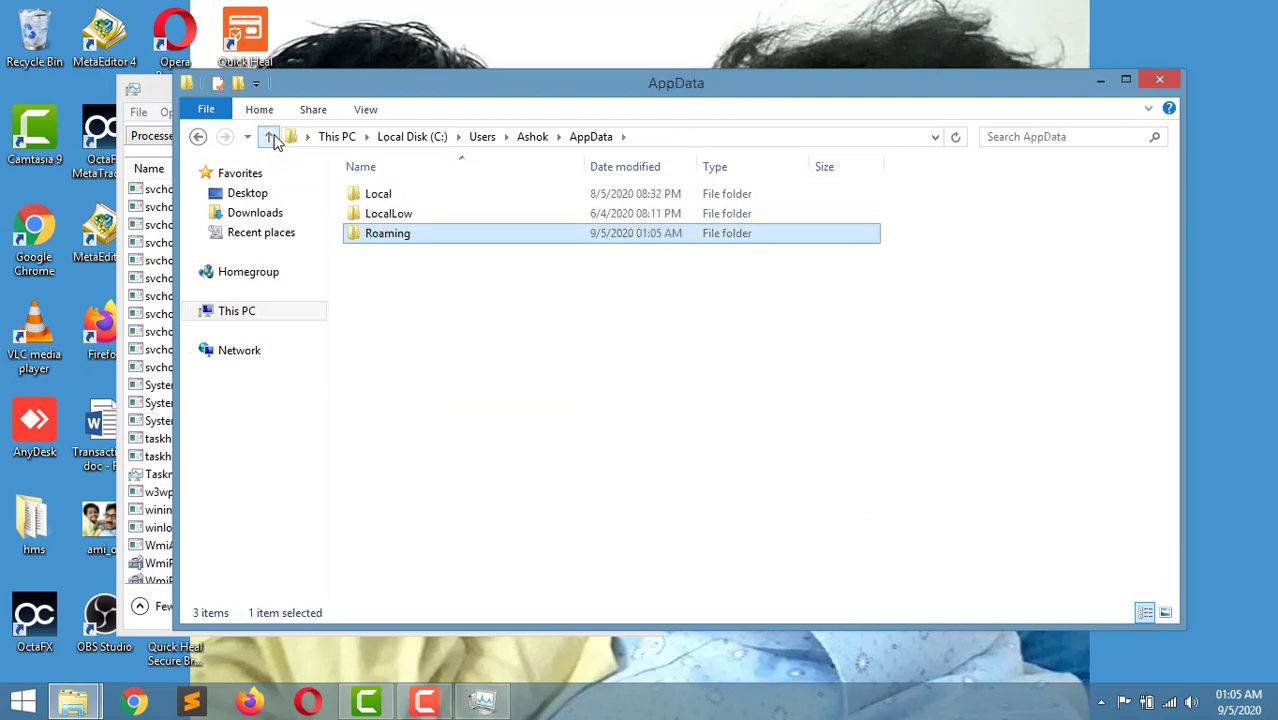
# - Look through AppData's Local folder, then go back up to the Users folder
pyautogui.doubleClick(391, 197)
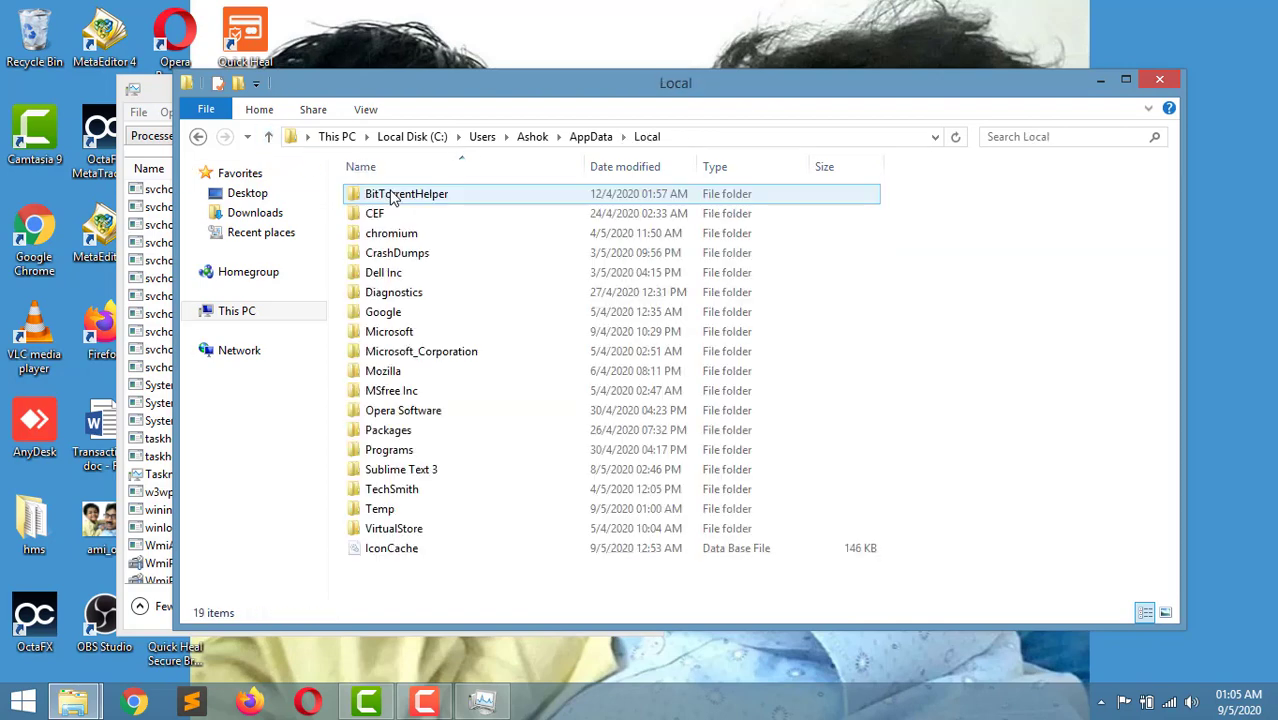
pyautogui.click(270, 137)
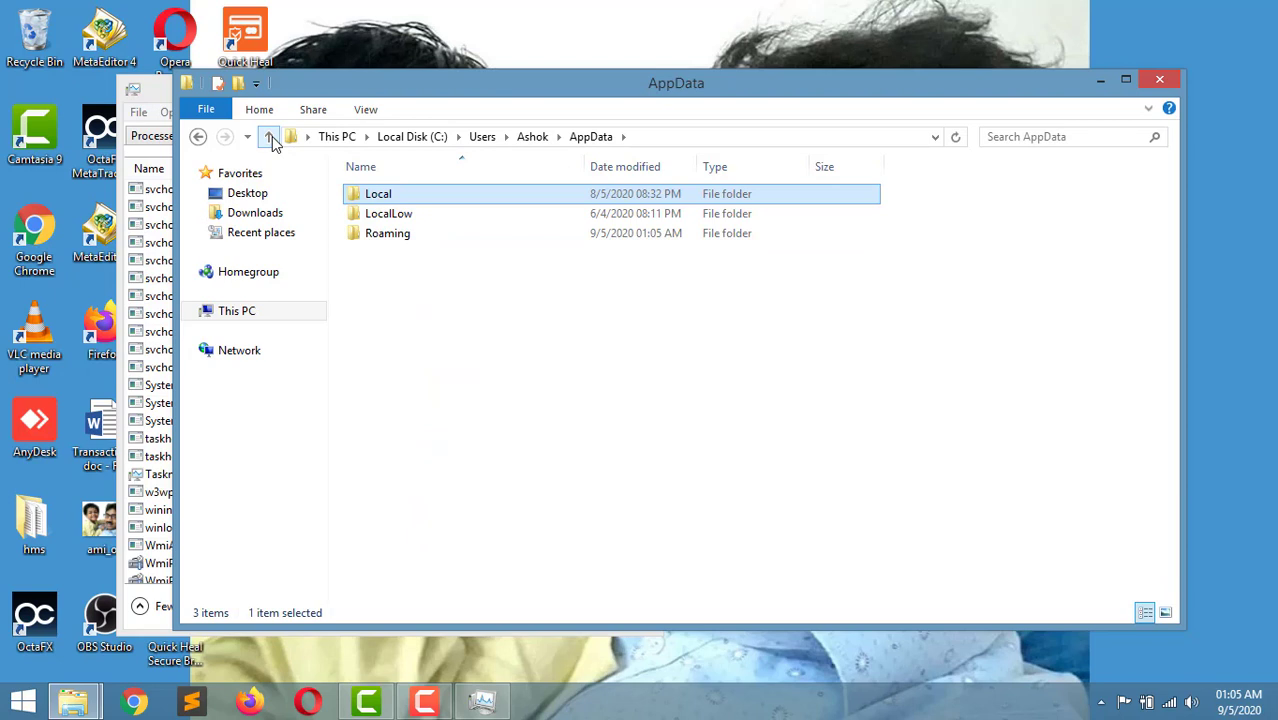
pyautogui.click(270, 137)
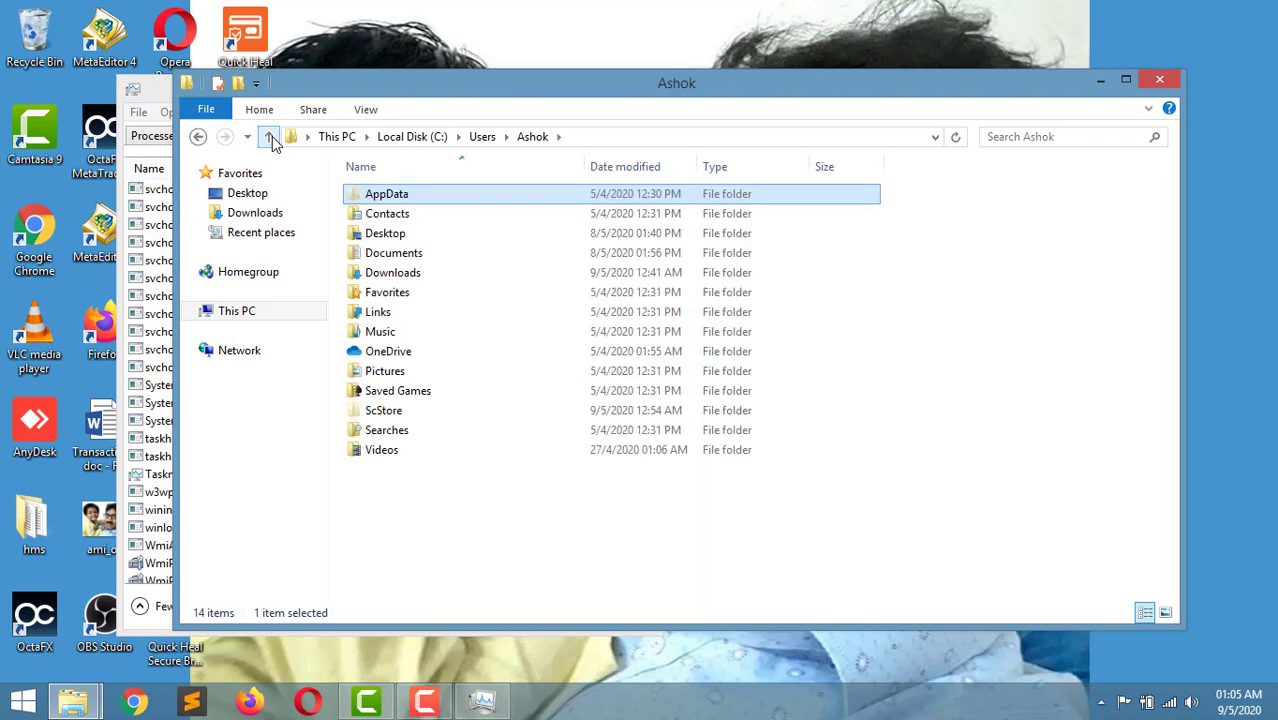
pyautogui.click(270, 137)
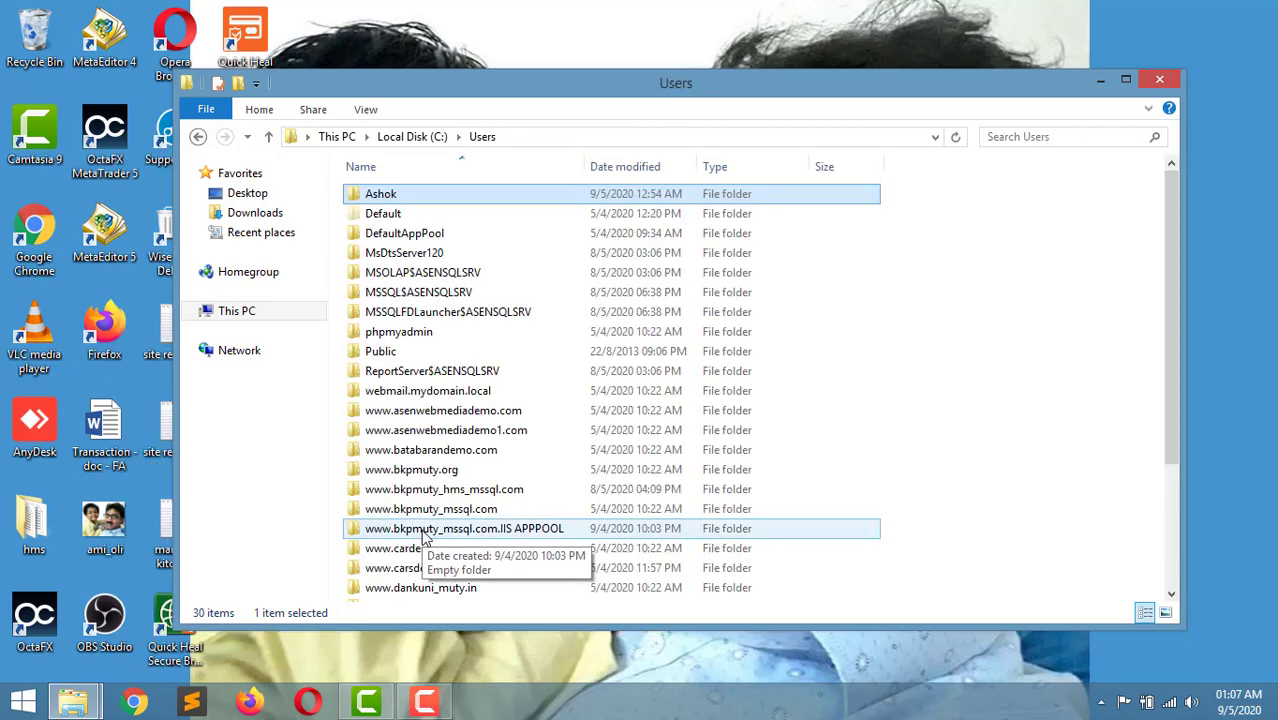
# - Launch Registry Editor by running regedit from the Run box
pyautogui.press('super+r')
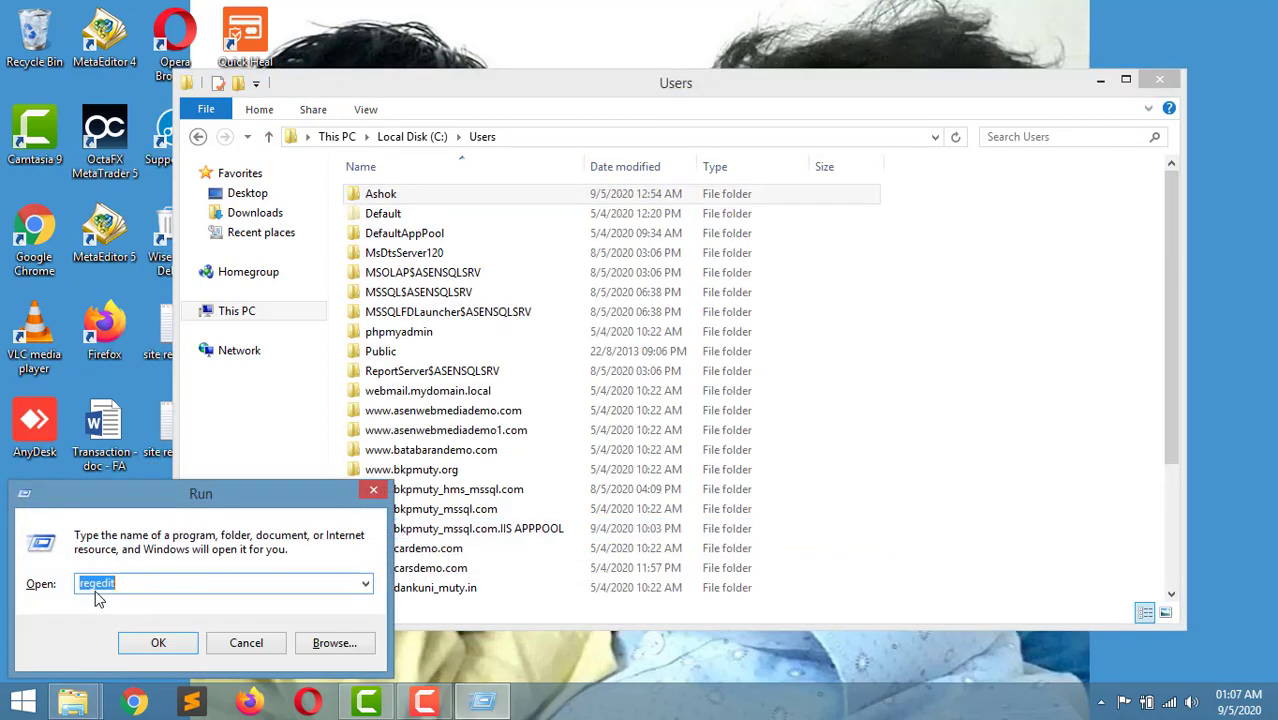
pyautogui.press('End')
pyautogui.click(157, 645)
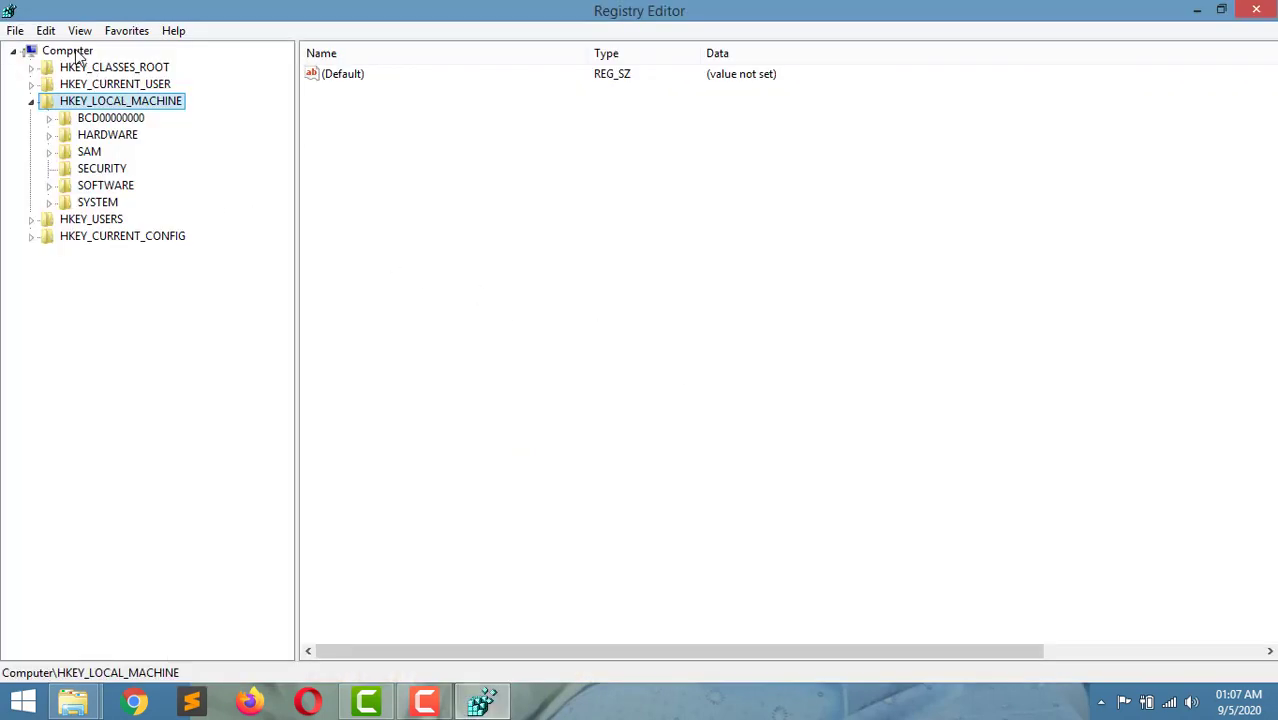
# - Search the whole registry from Computer for 'sAntivirus' with Edit > Find
pyautogui.click(77, 56)
pyautogui.click(46, 31)
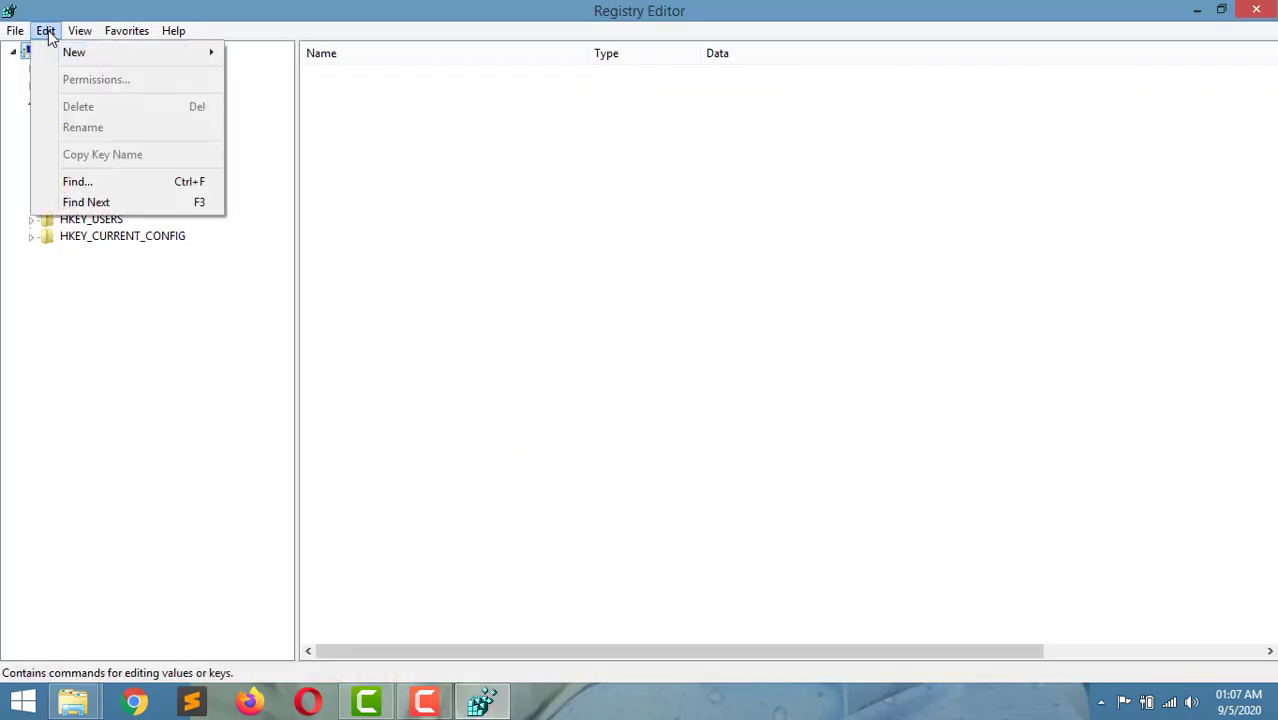
pyautogui.click(126, 203)
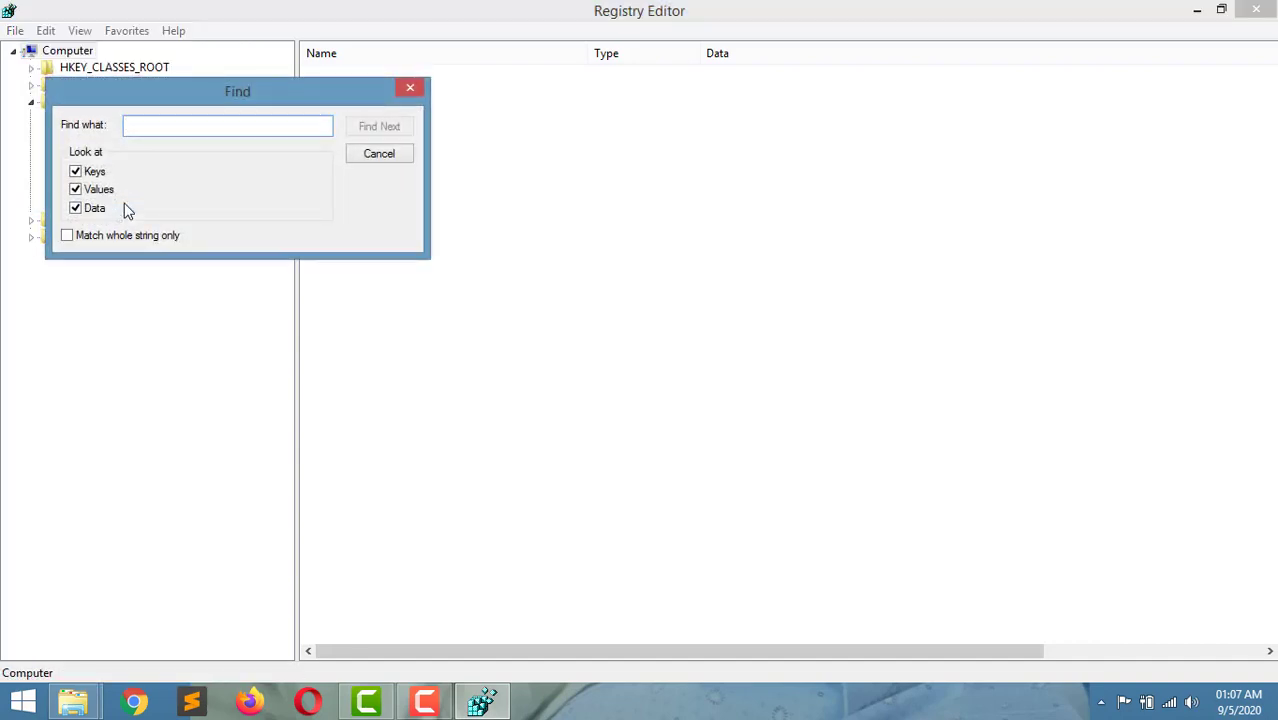
pyautogui.write('sAntivirus')
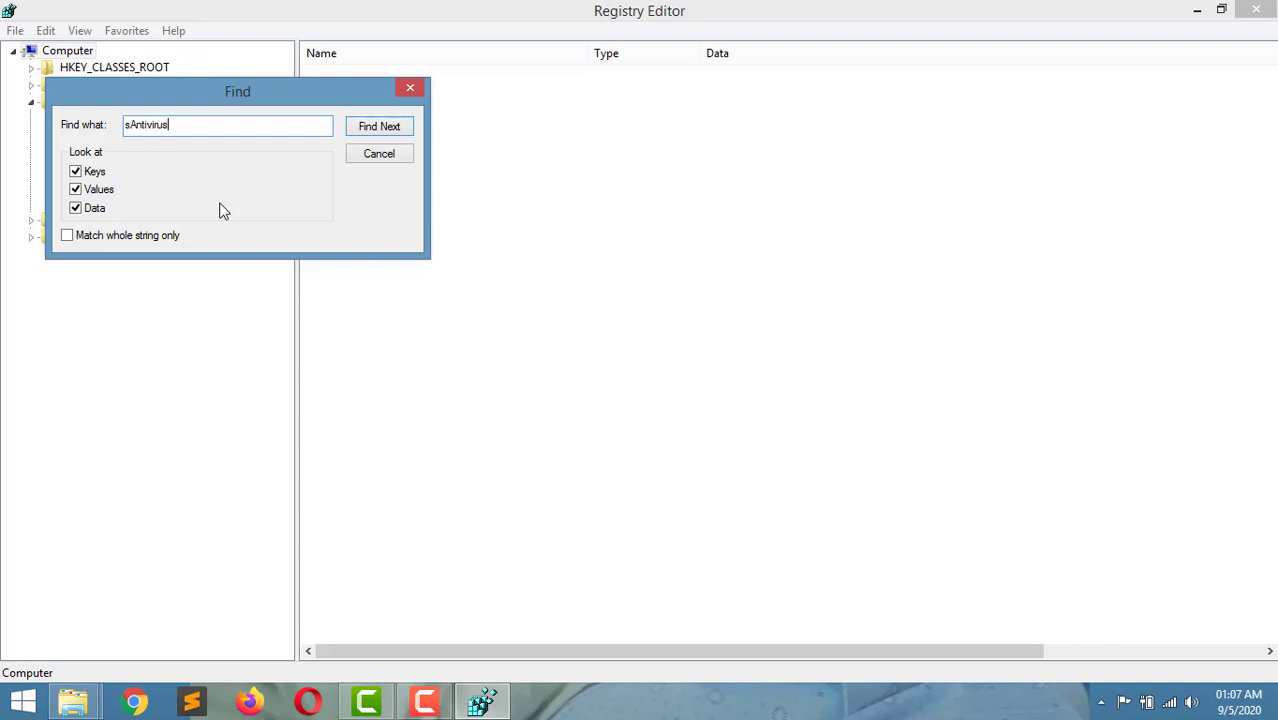
pyautogui.click(369, 129)
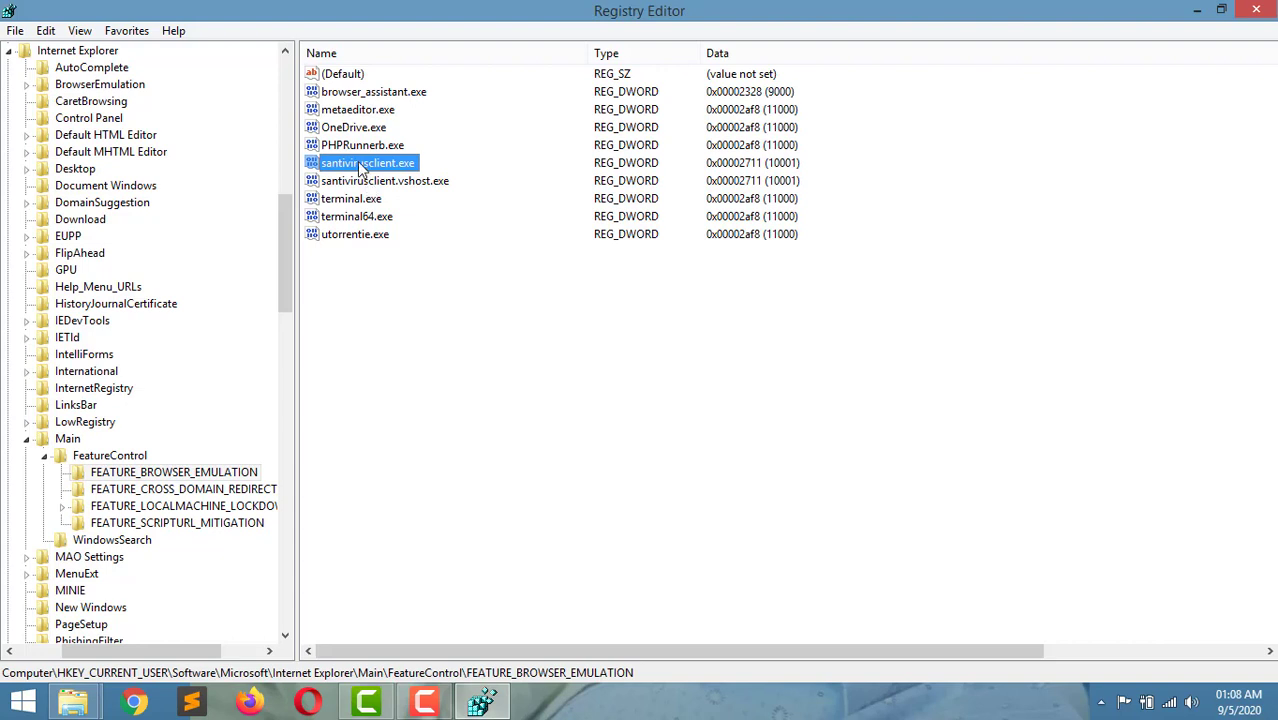
# - Delete the santivirusclient.exe and santivirusclient.vshost.exe values, confirming each with Yes
pyautogui.rightClick(361, 168)
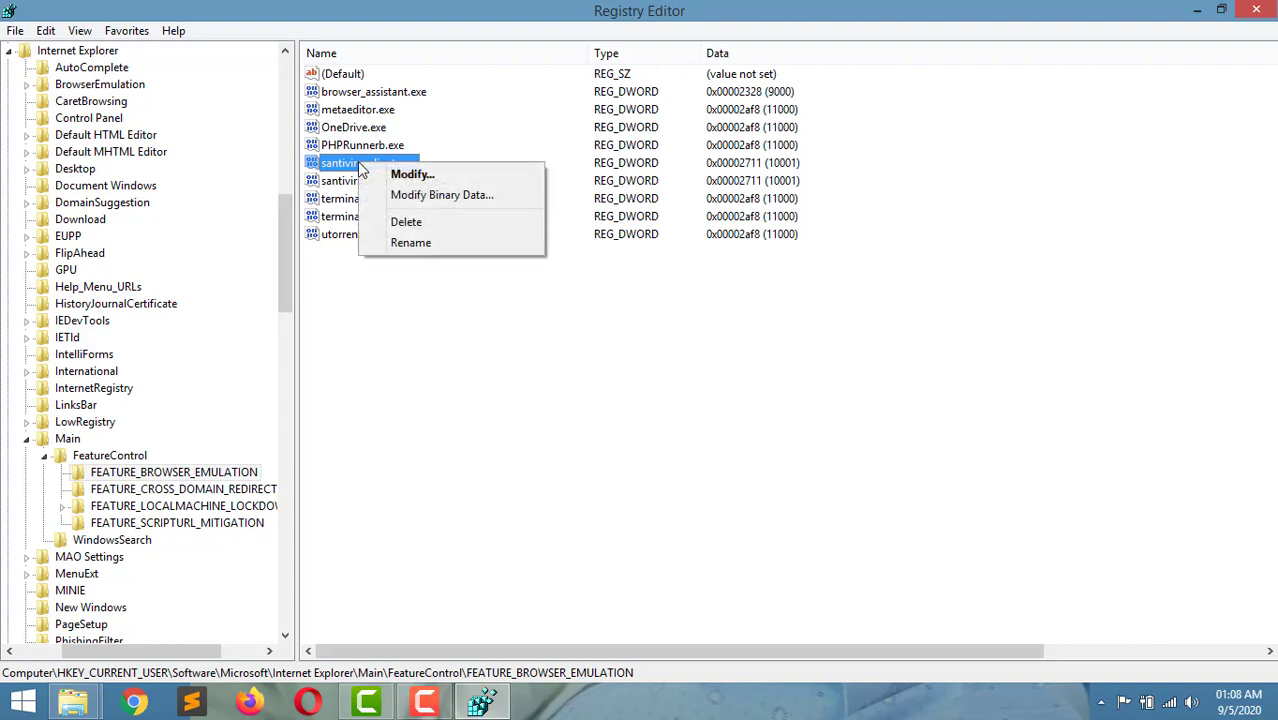
pyautogui.click(408, 223)
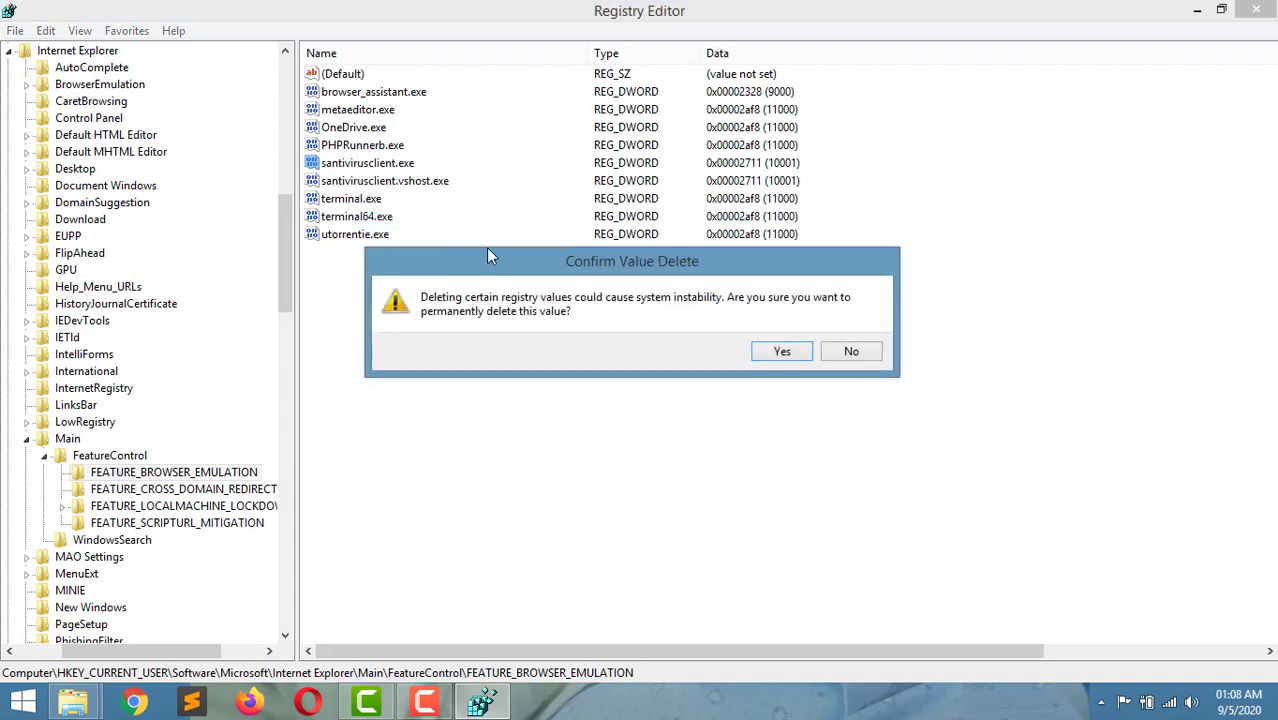
pyautogui.click(778, 353)
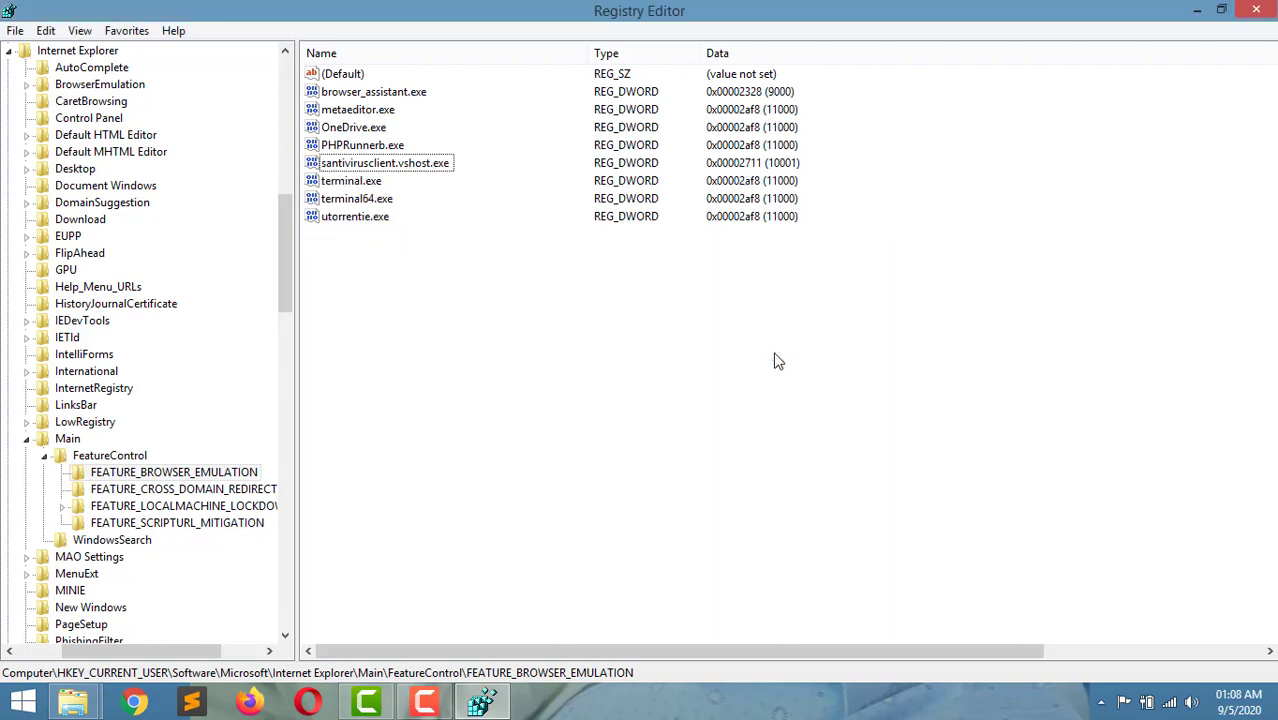
pyautogui.click(385, 166)
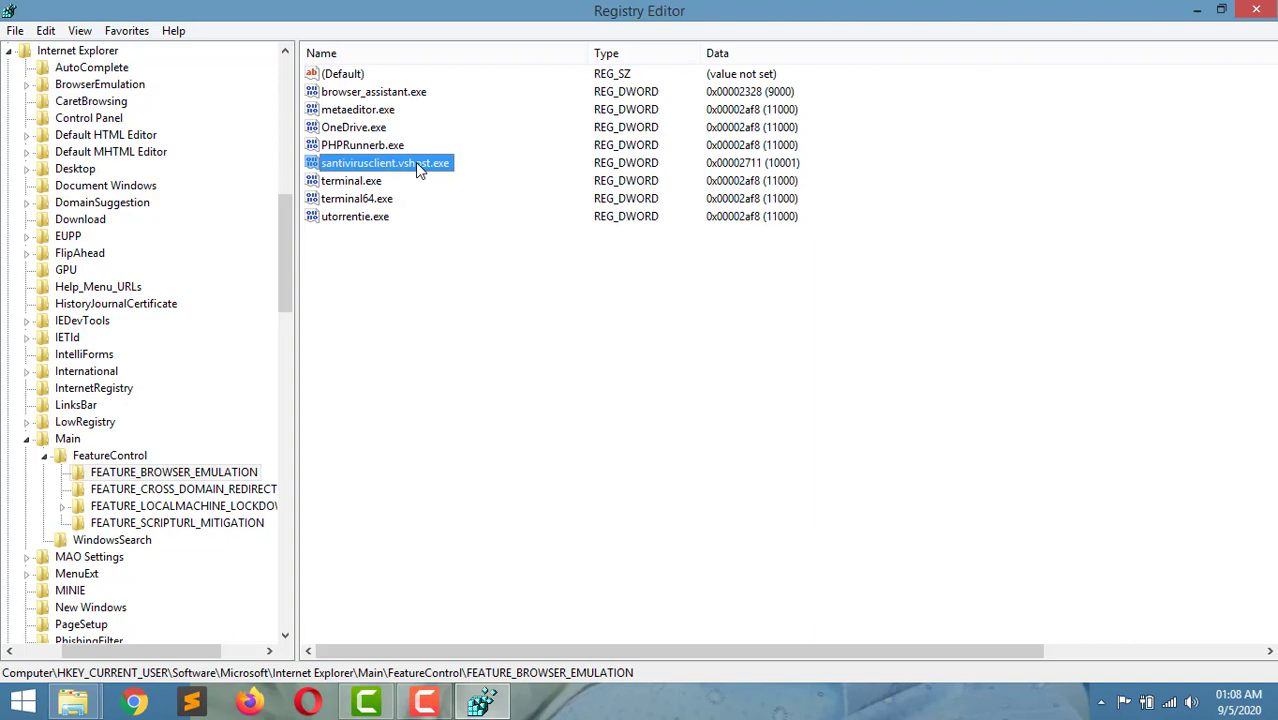
pyautogui.rightClick(416, 165)
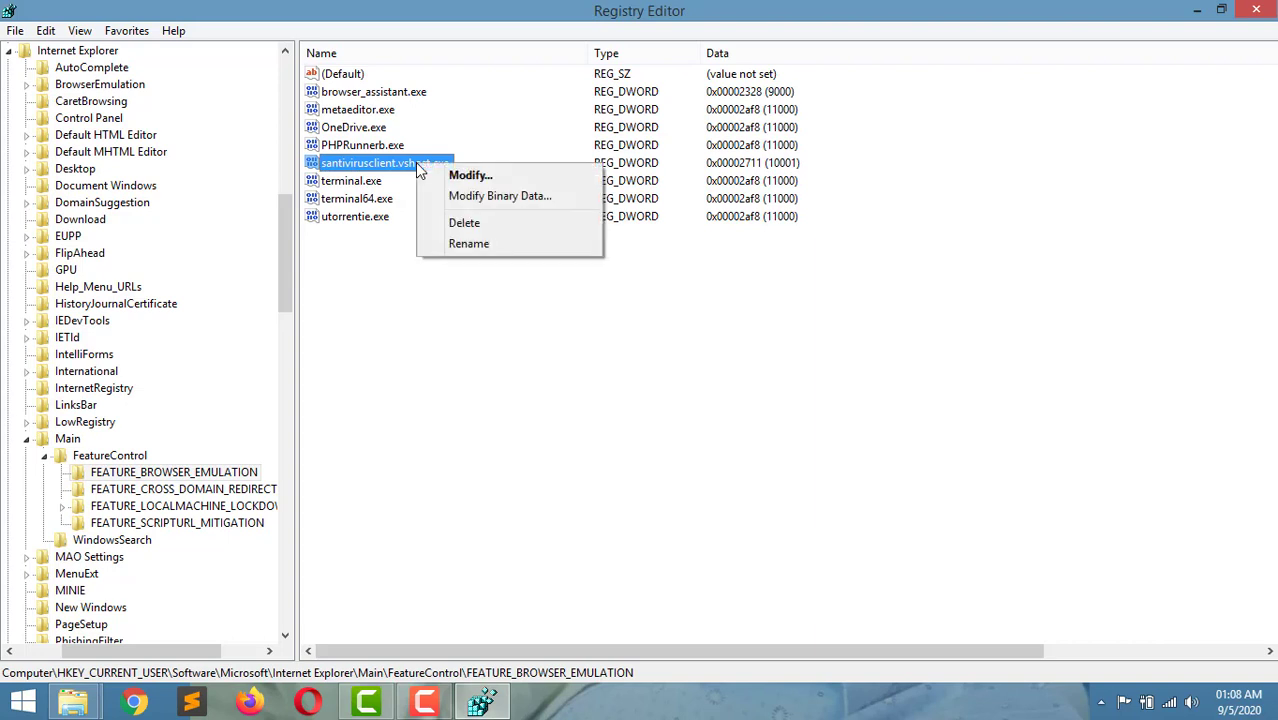
pyautogui.click(465, 224)
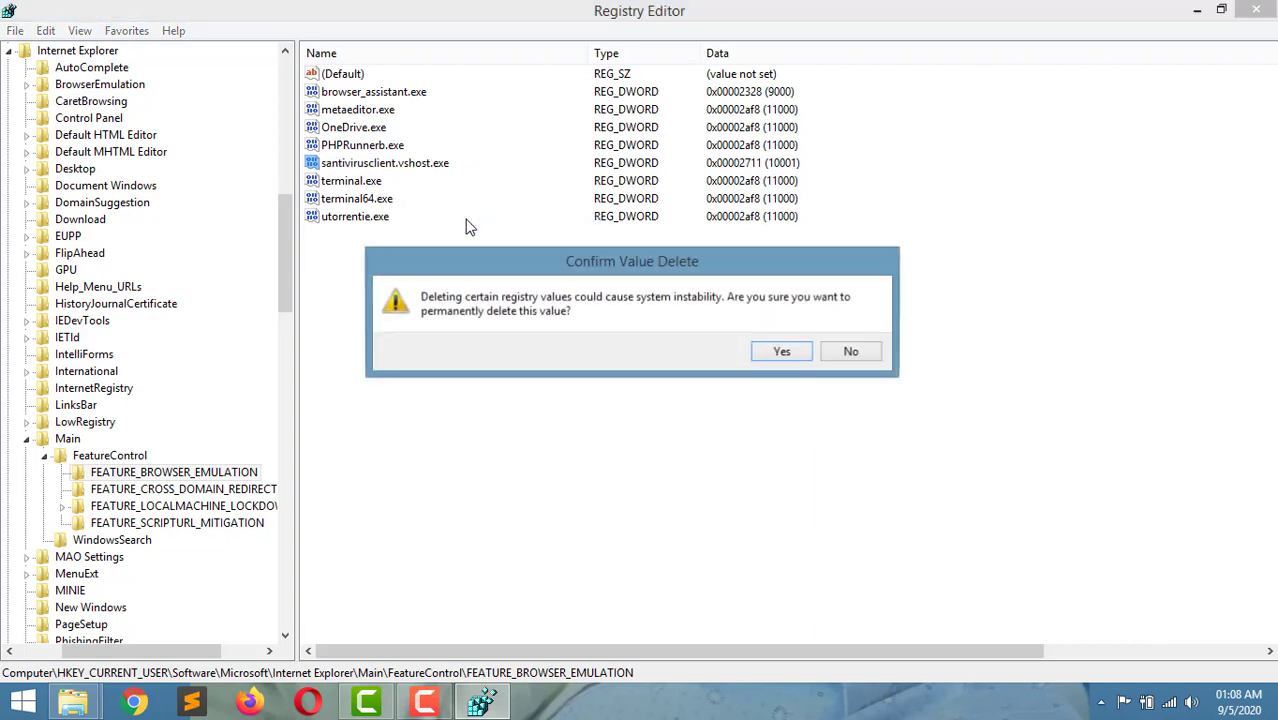
pyautogui.click(784, 352)
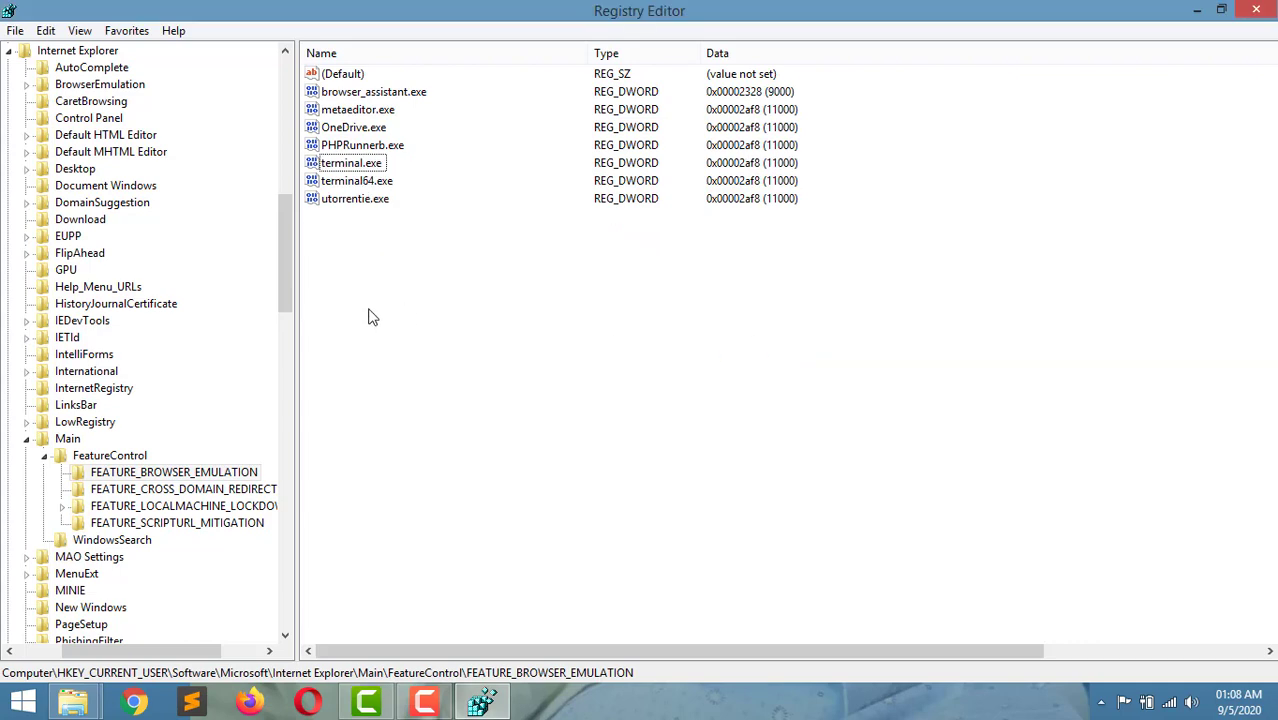
# - Collapse the expanded Internet Explorer, Microsoft and Software branches back to the top-level hives
pyautogui.click(30, 438)
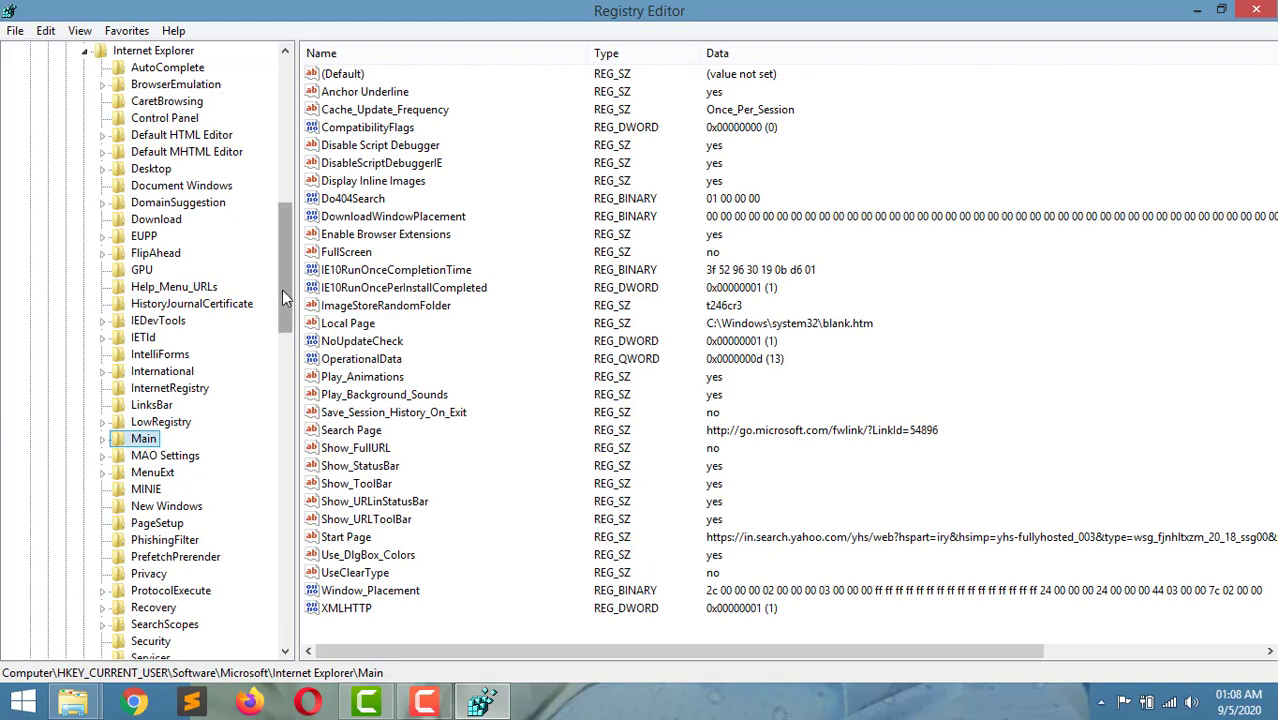
pyautogui.moveTo(283, 297); pyautogui.dragTo(281, 208)
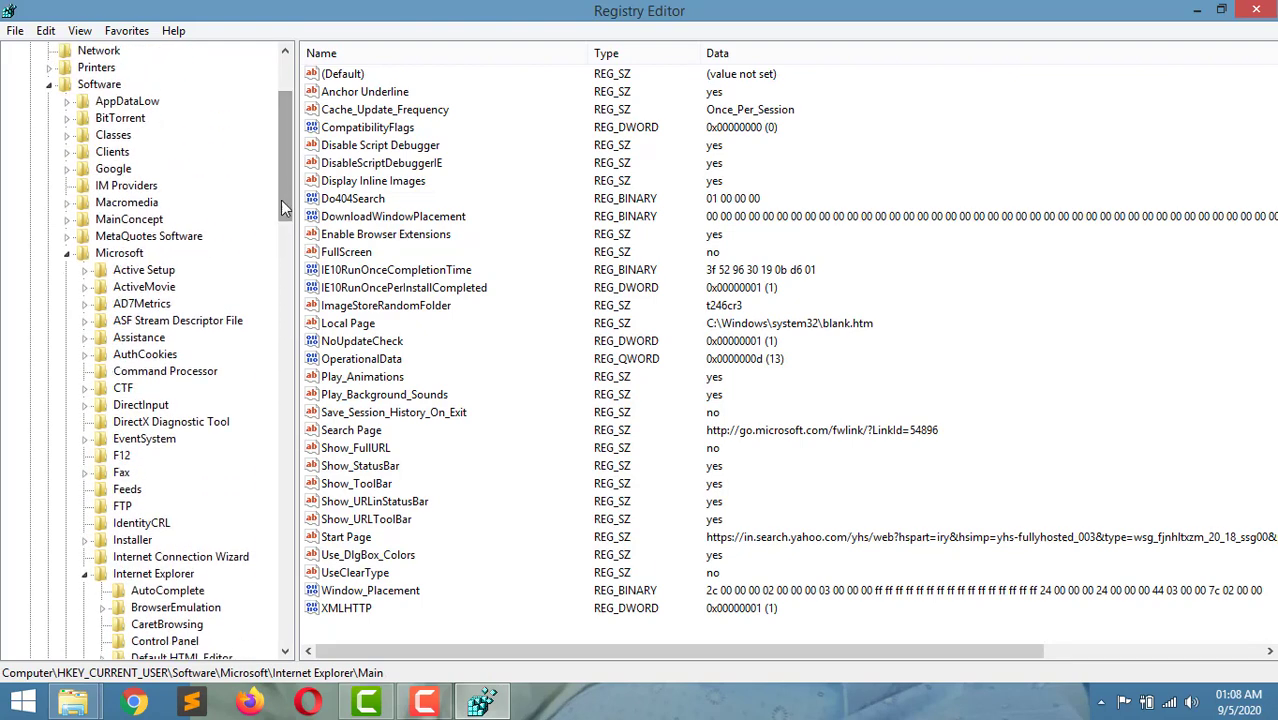
pyautogui.click(85, 574)
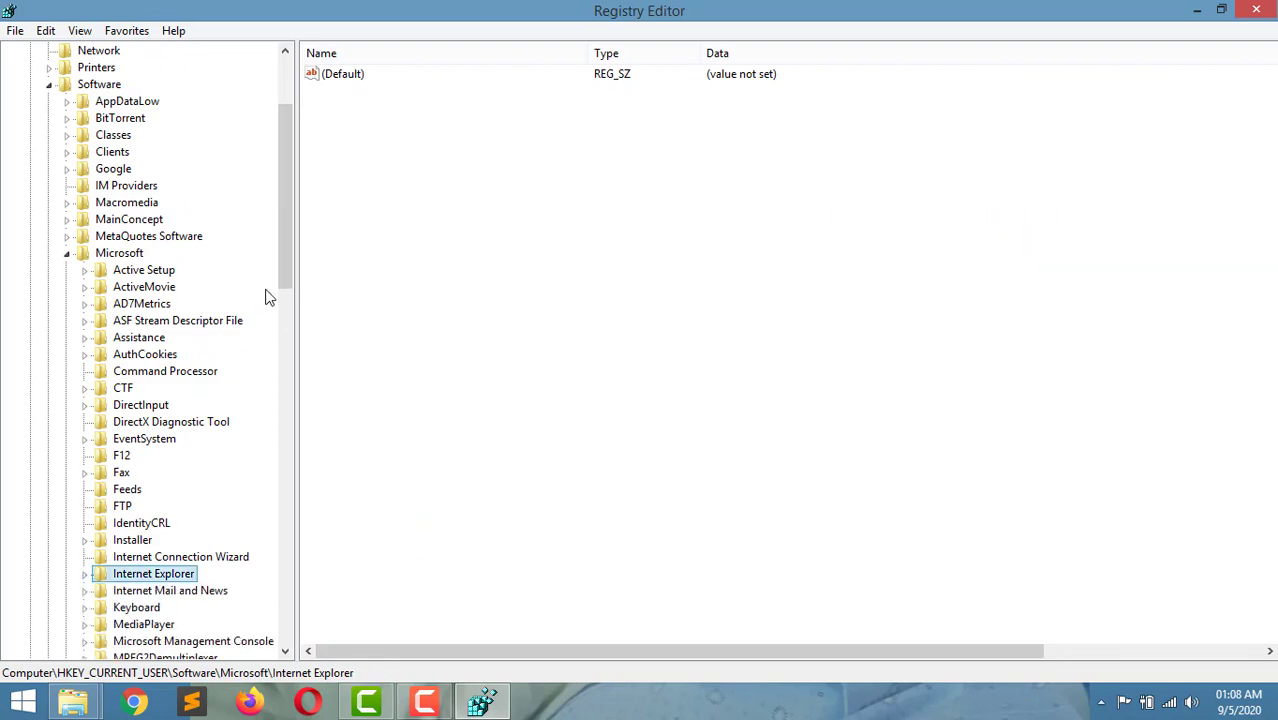
pyautogui.moveTo(287, 230); pyautogui.dragTo(291, 172)
pyautogui.click(66, 405)
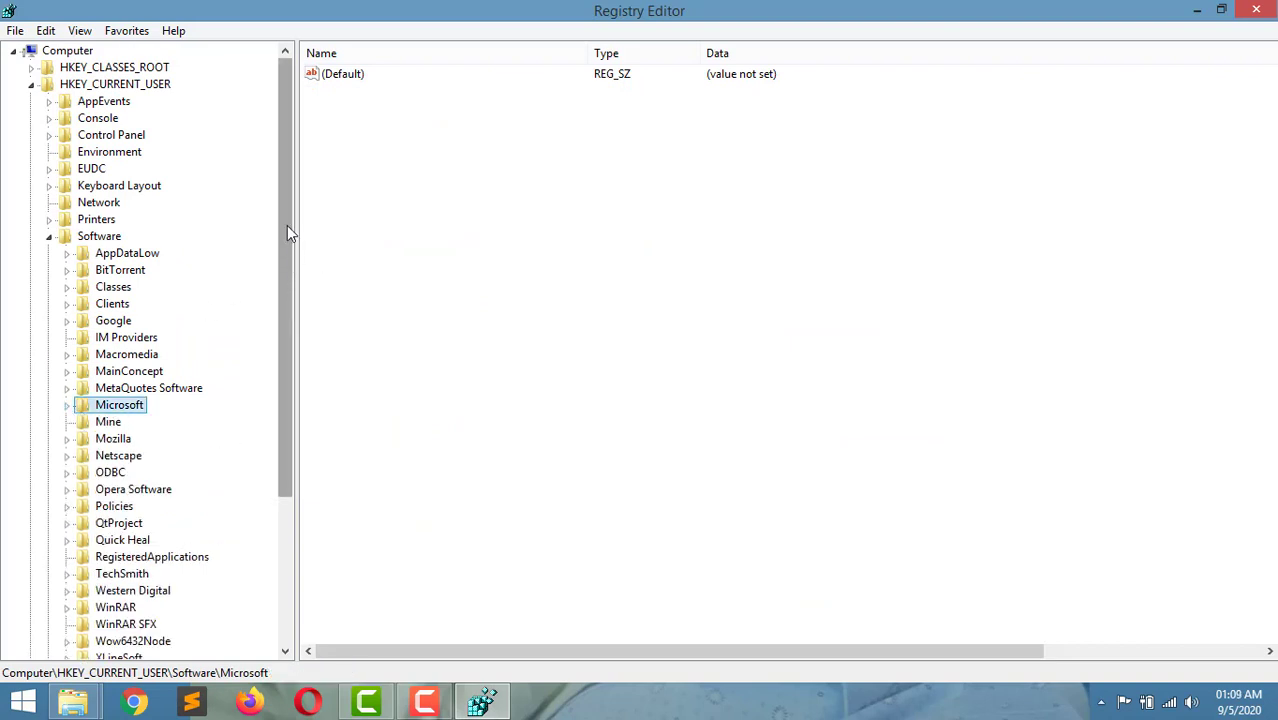
pyautogui.click(47, 237)
pyautogui.click(31, 85)
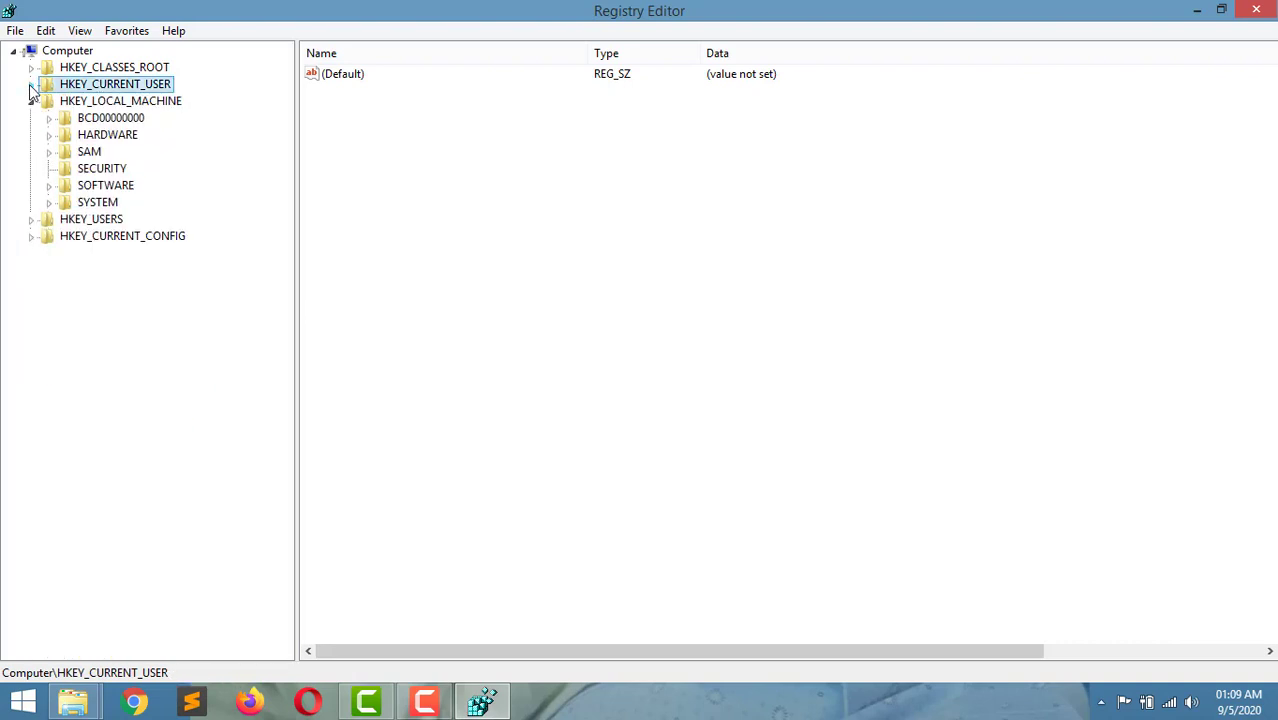
pyautogui.click(31, 101)
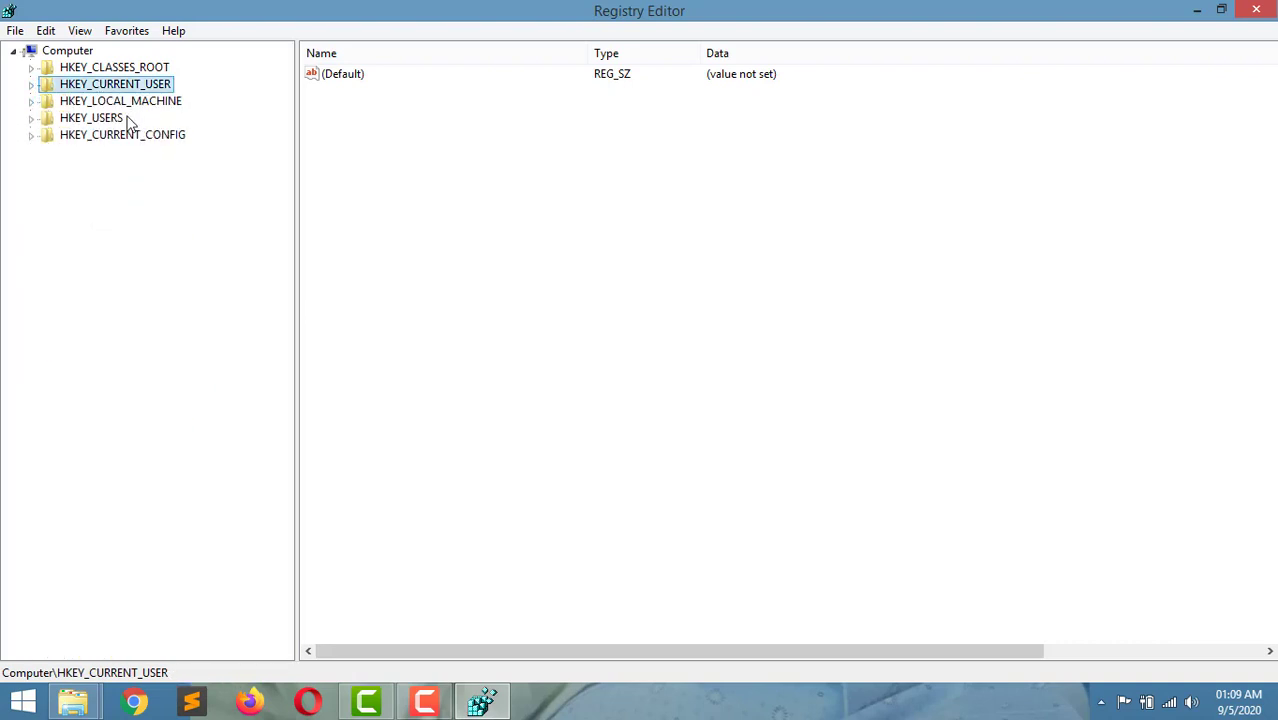
# - Expand HKEY_LOCAL_MACHINE > SOFTWARE and open the SAntivirus key
pyautogui.click(32, 102)
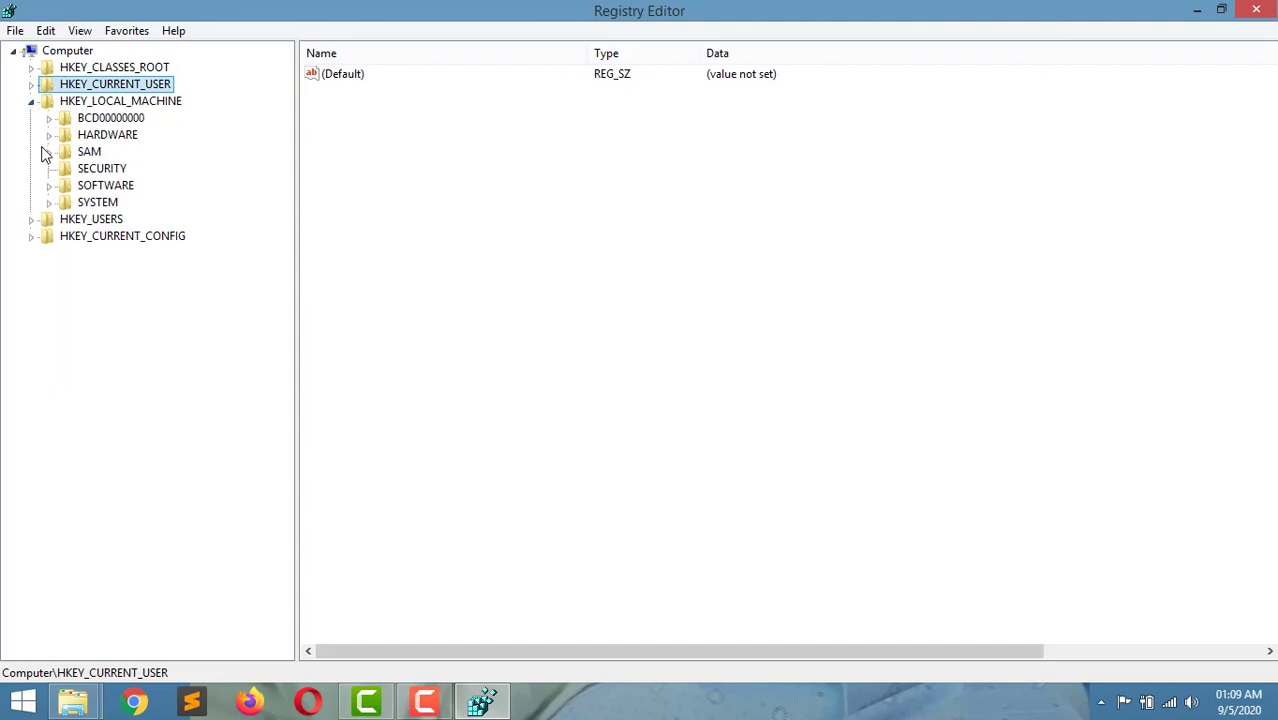
pyautogui.click(50, 187)
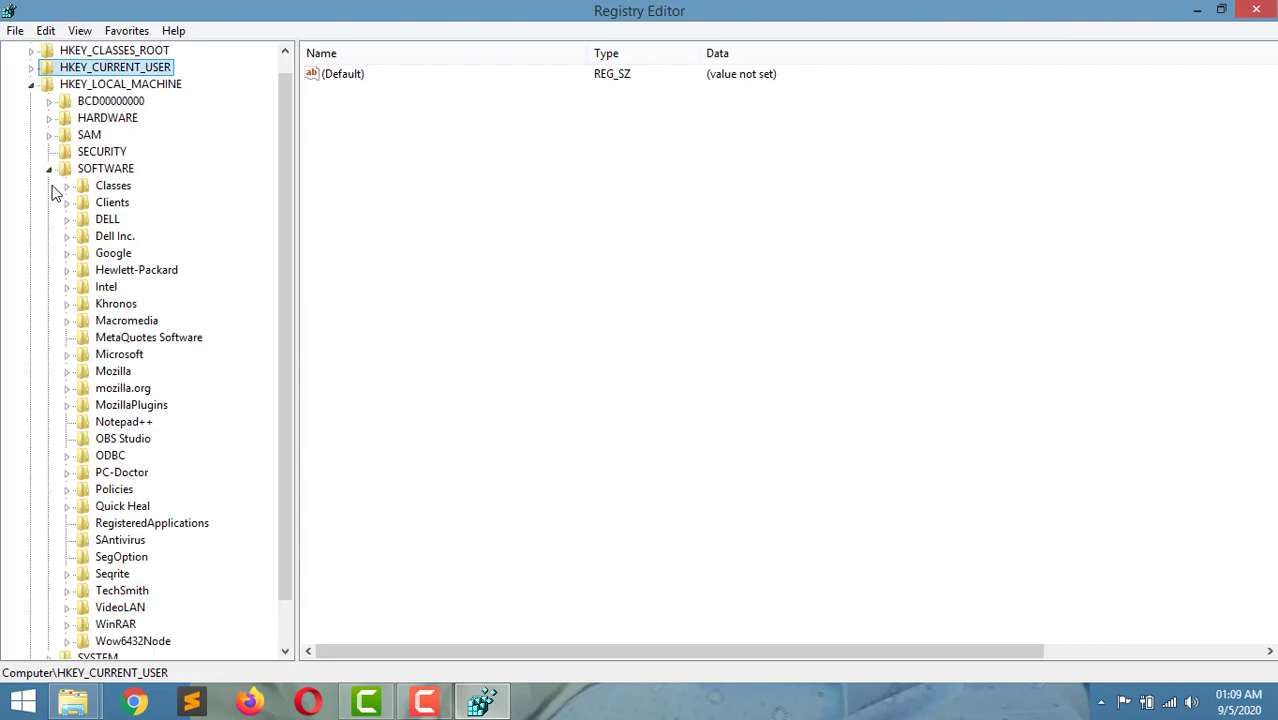
pyautogui.moveTo(288, 212); pyautogui.dragTo(296, 312)
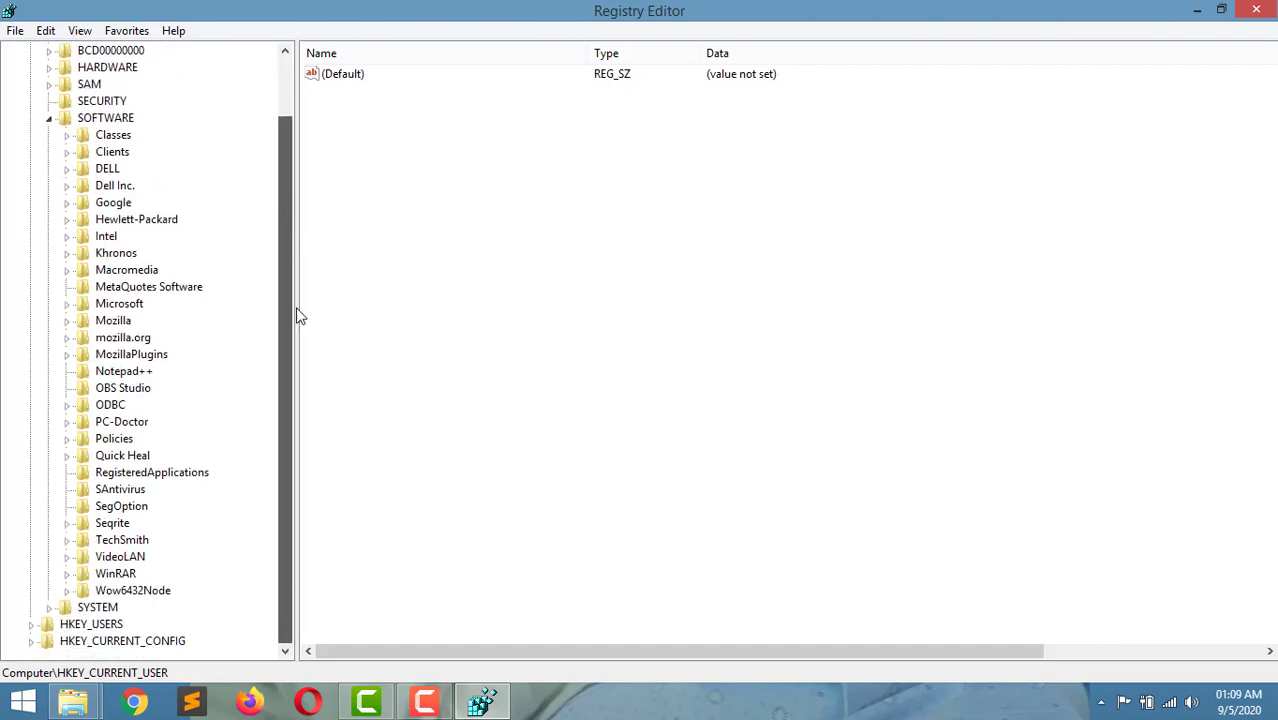
pyautogui.click(124, 490)
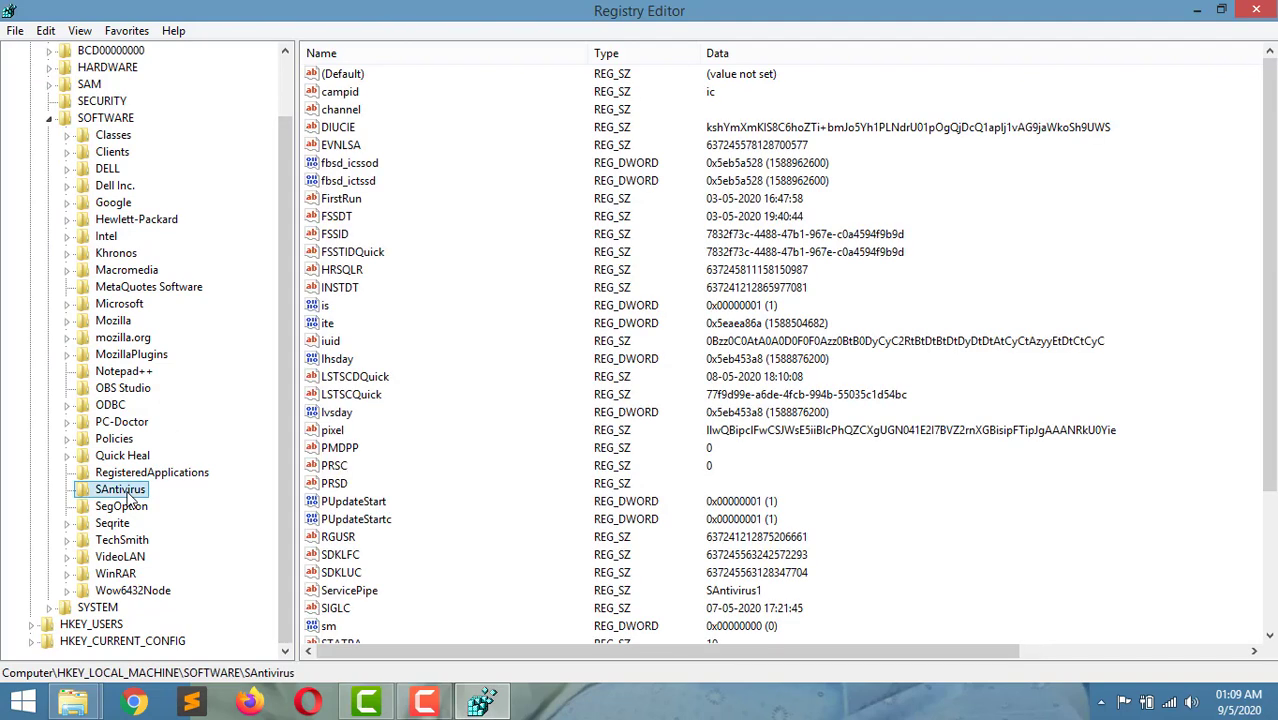
# - Delete the SAntivirus key and all its subkeys under HKEY_LOCAL_MACHINE\SOFTWARE, then close the Users folder window
pyautogui.rightClick(126, 495)
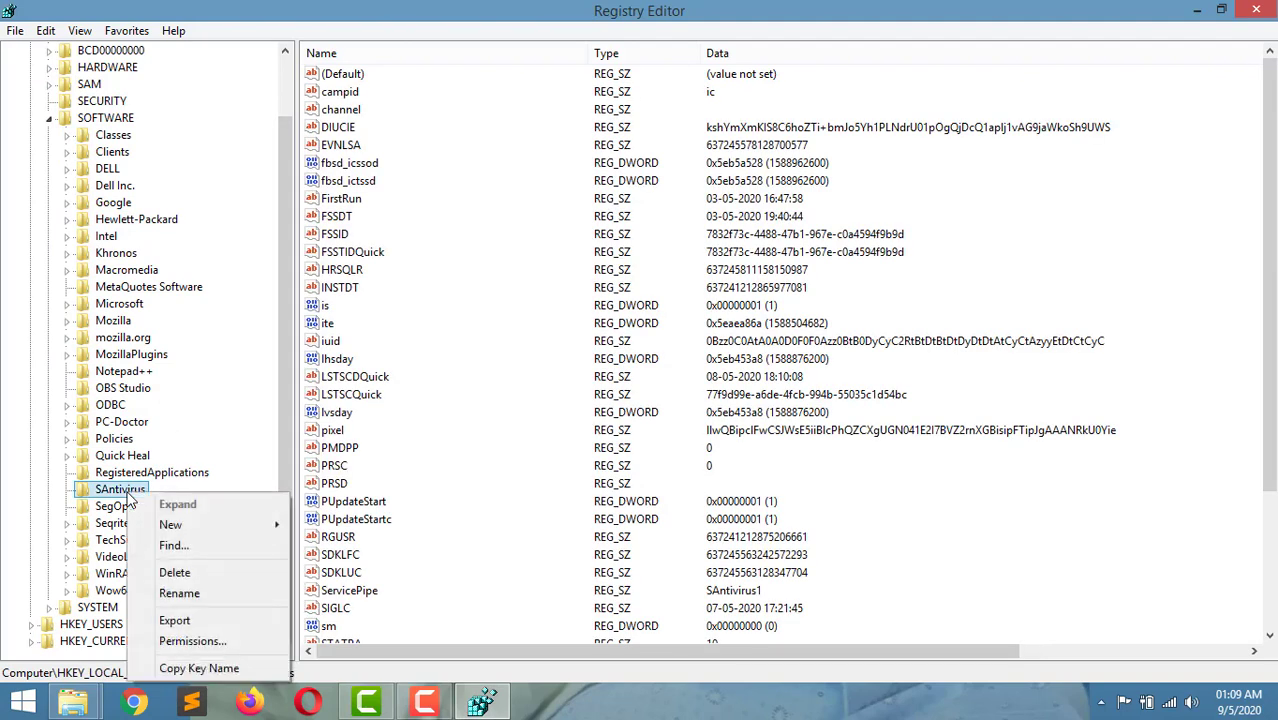
pyautogui.click(195, 572)
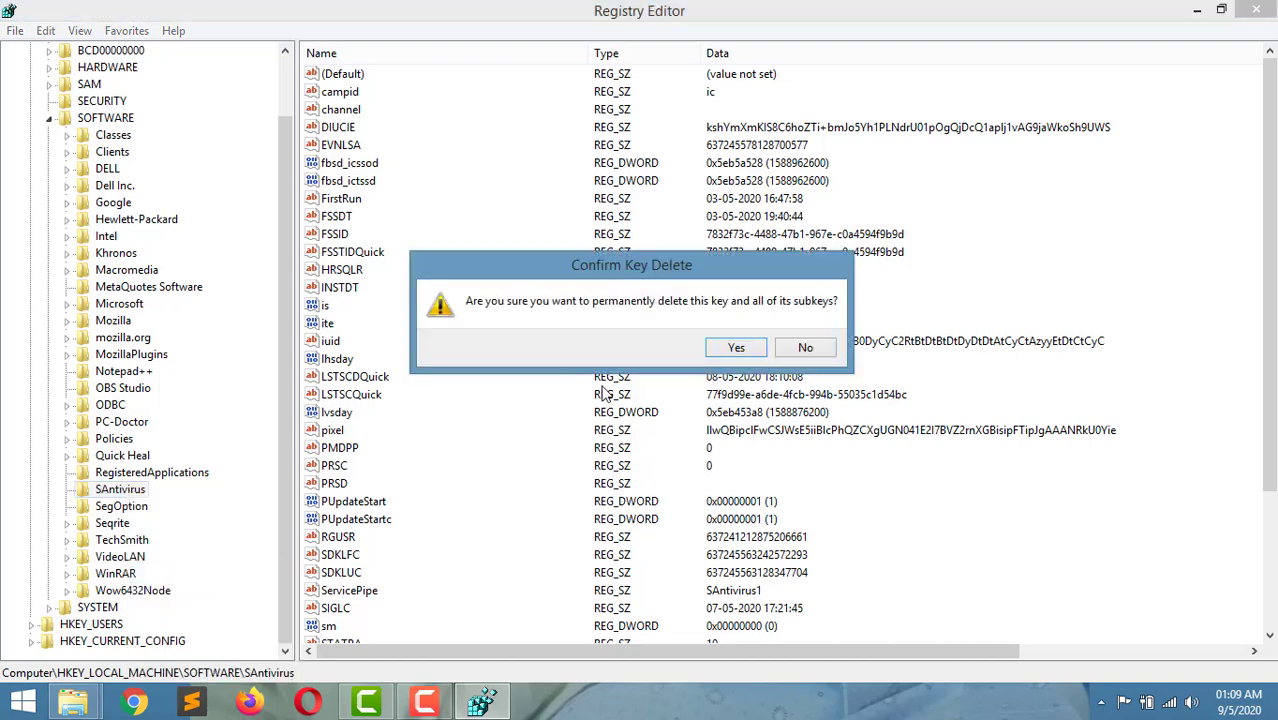
pyautogui.click(745, 347)
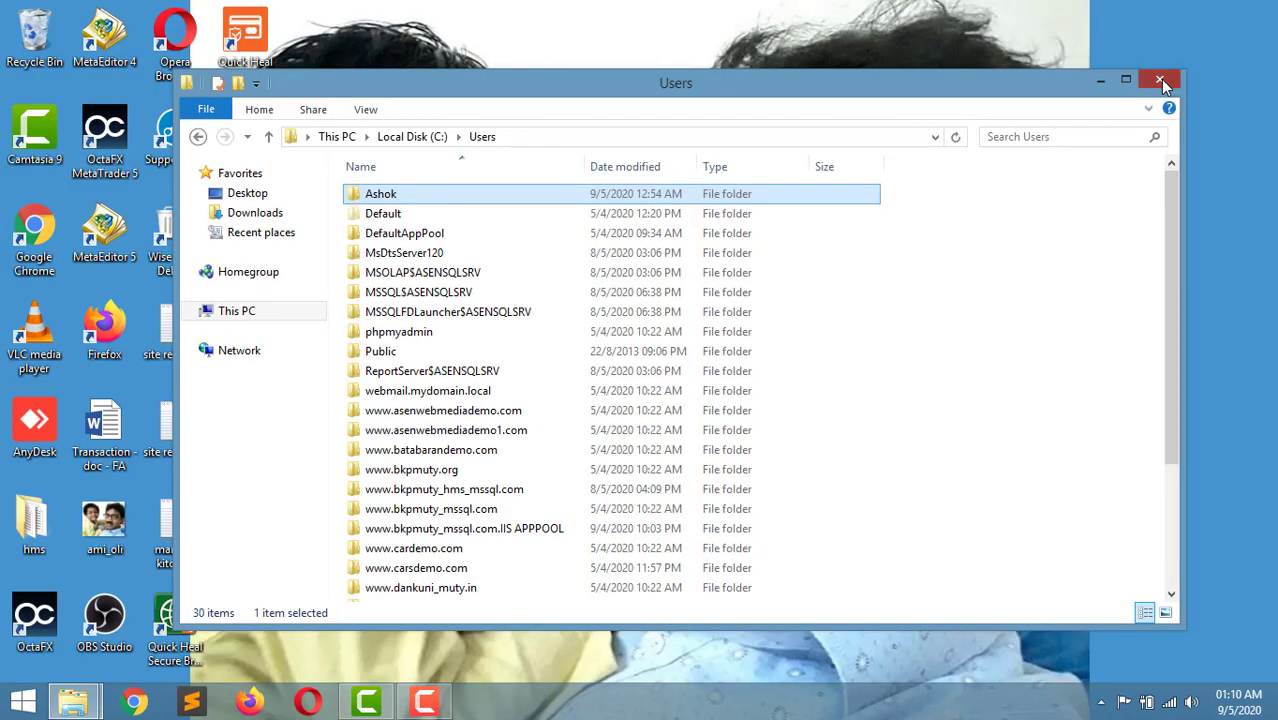
pyautogui.click(1161, 80)
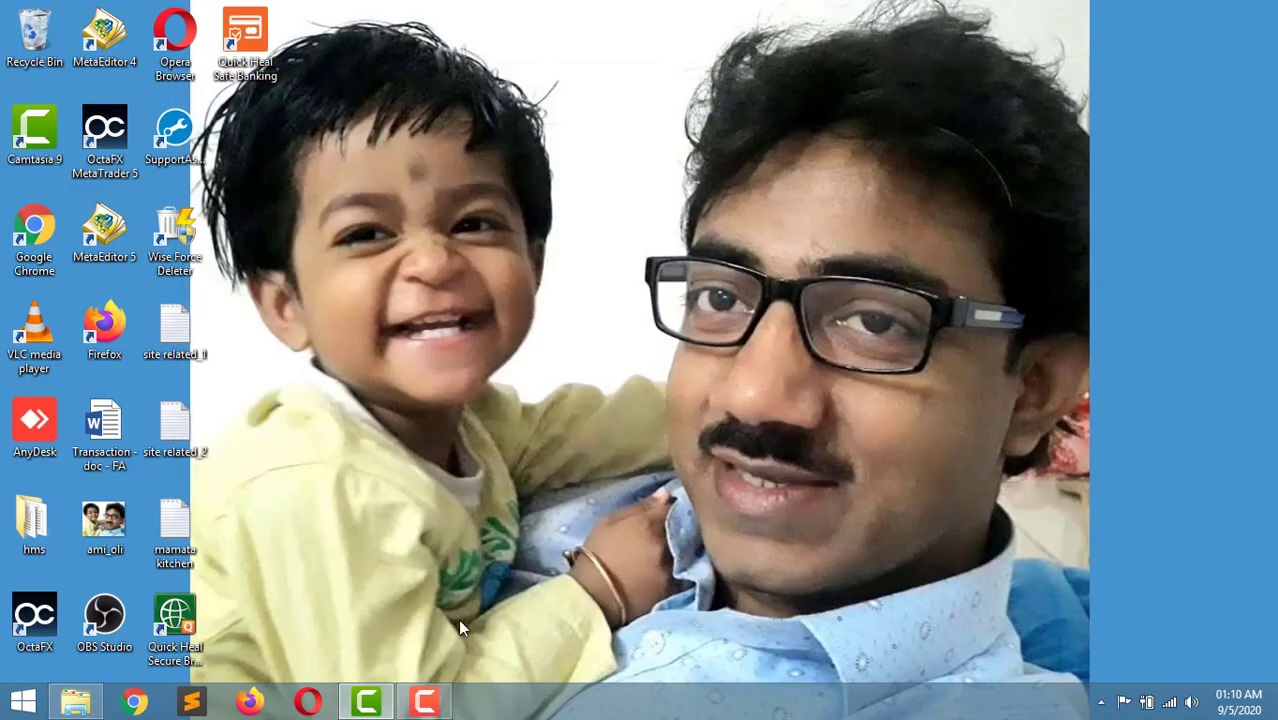
pyautogui.moveTo(432, 707)
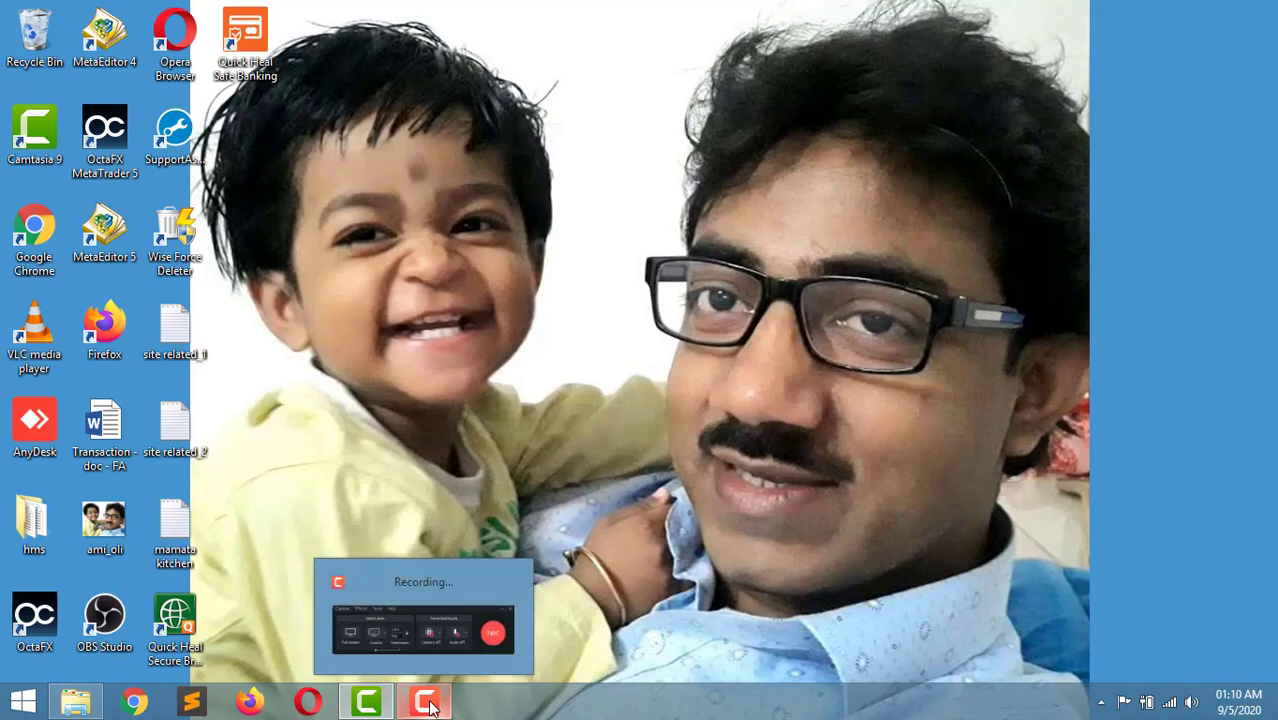